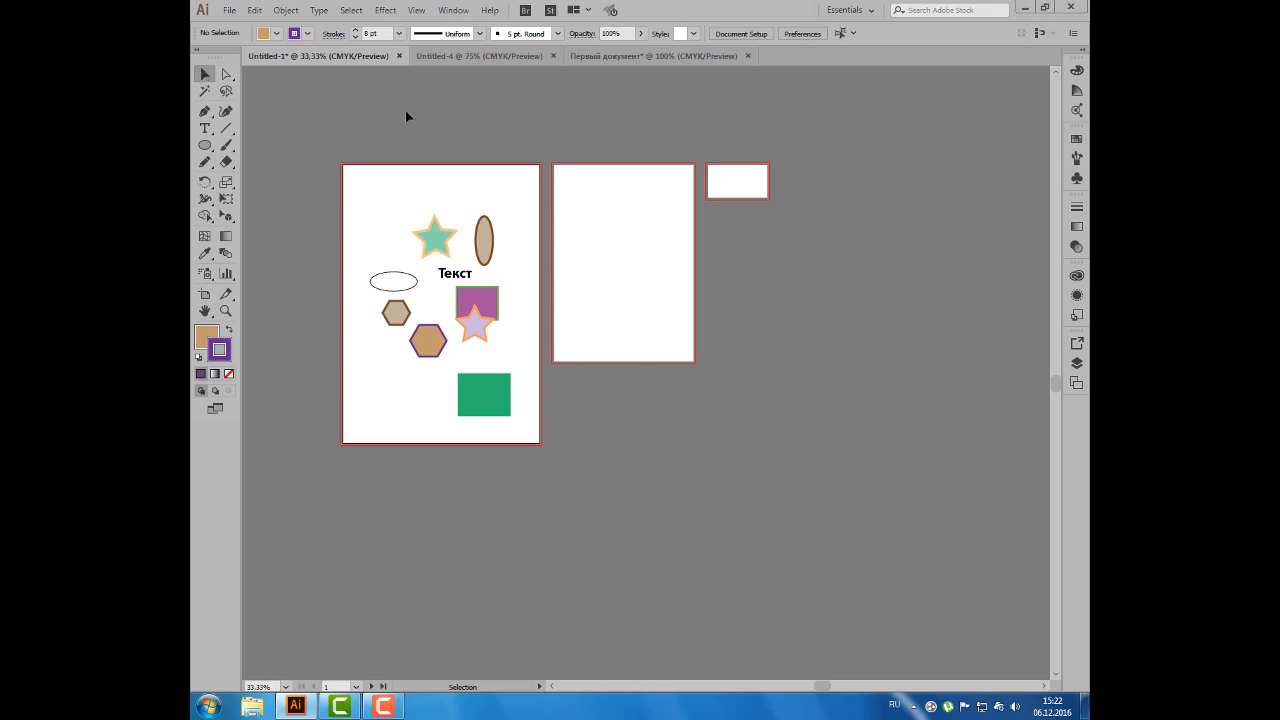
- Select all shapes on the first artboard except the text, nudge them slightly upward, and release the selection starting with the green rectangle
{"action": "left_click", "coordinate": [442, 233]}
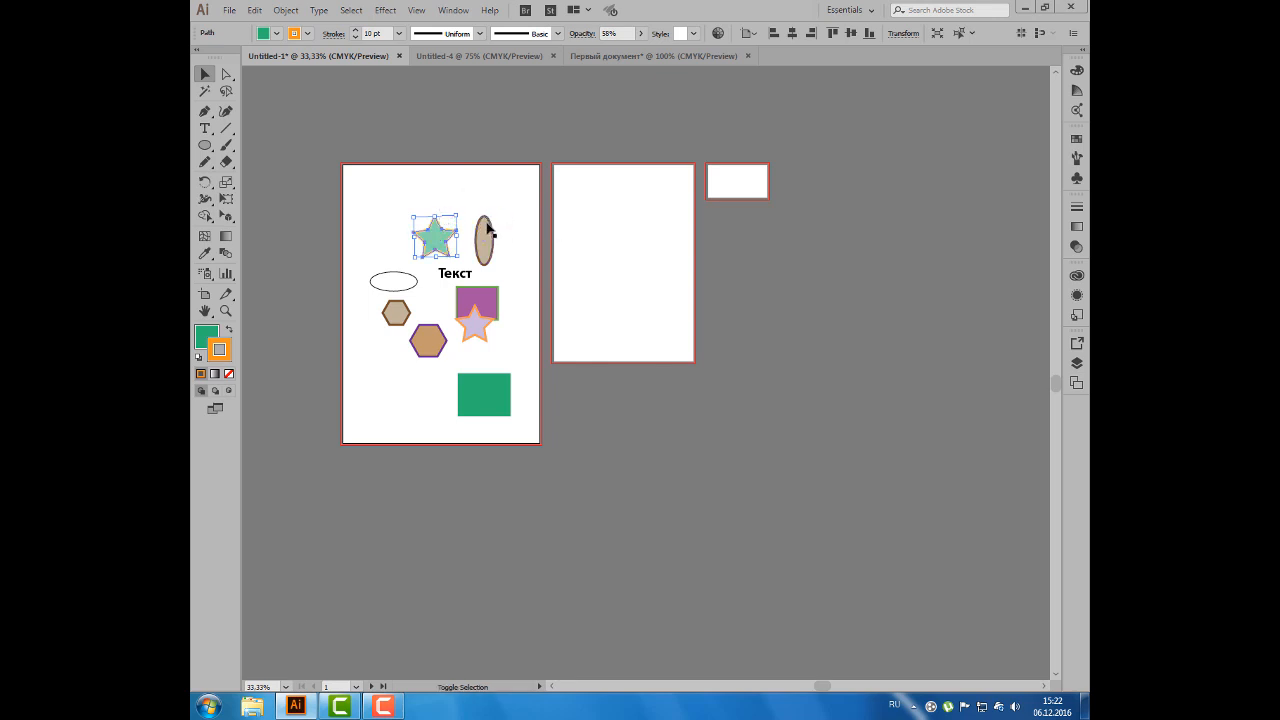
{"action": "left_click", "coordinate": [489, 229], "text": "shift"}
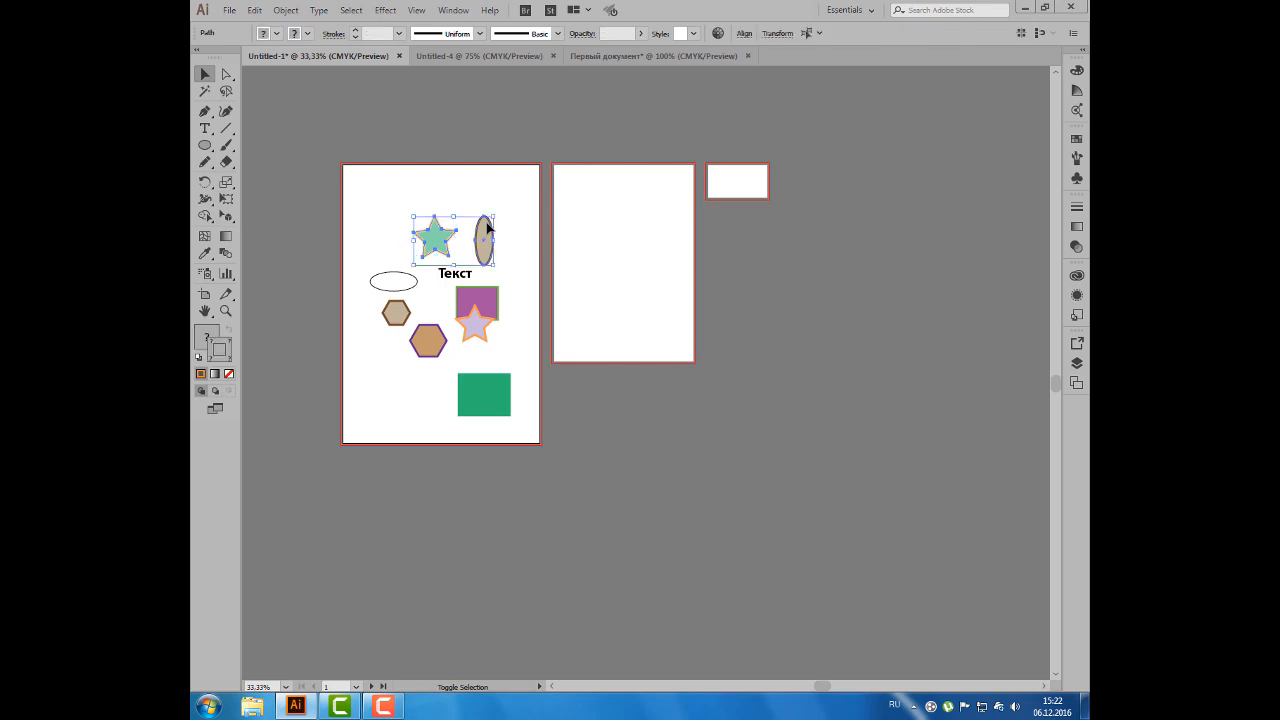
{"action": "left_click", "coordinate": [398, 271], "text": "shift"}
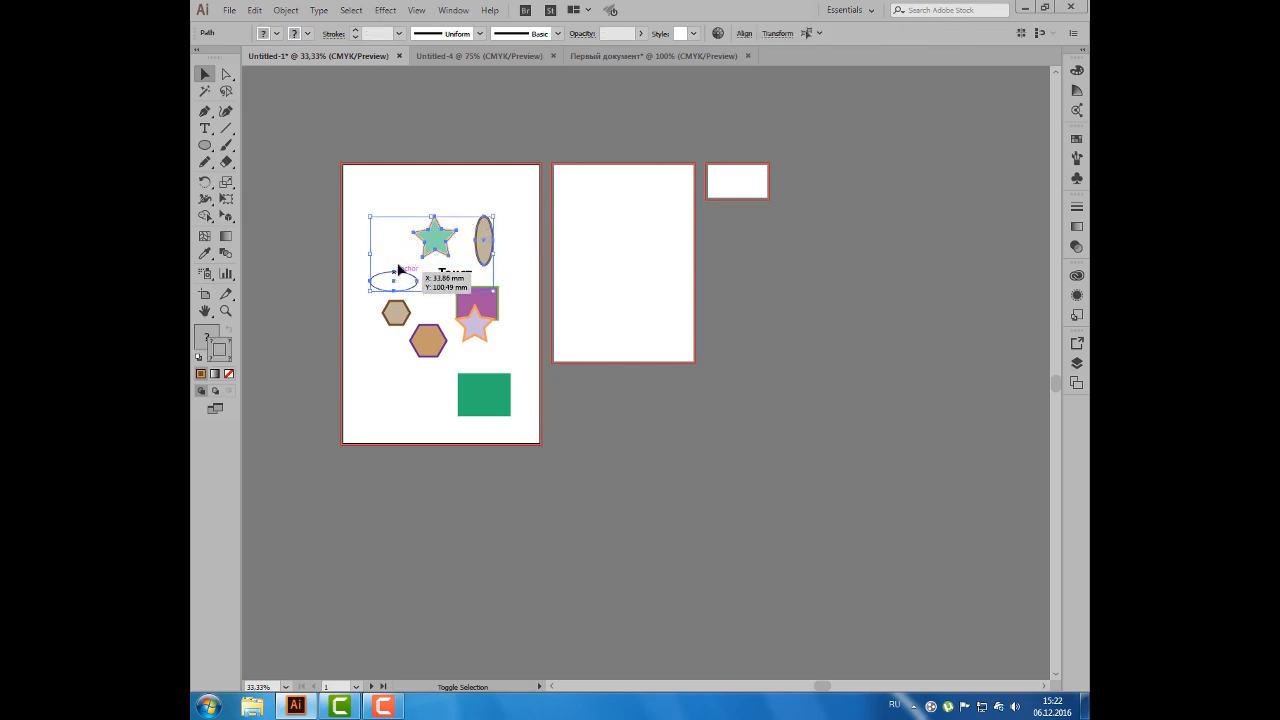
{"action": "left_click", "coordinate": [464, 300], "text": "shift"}
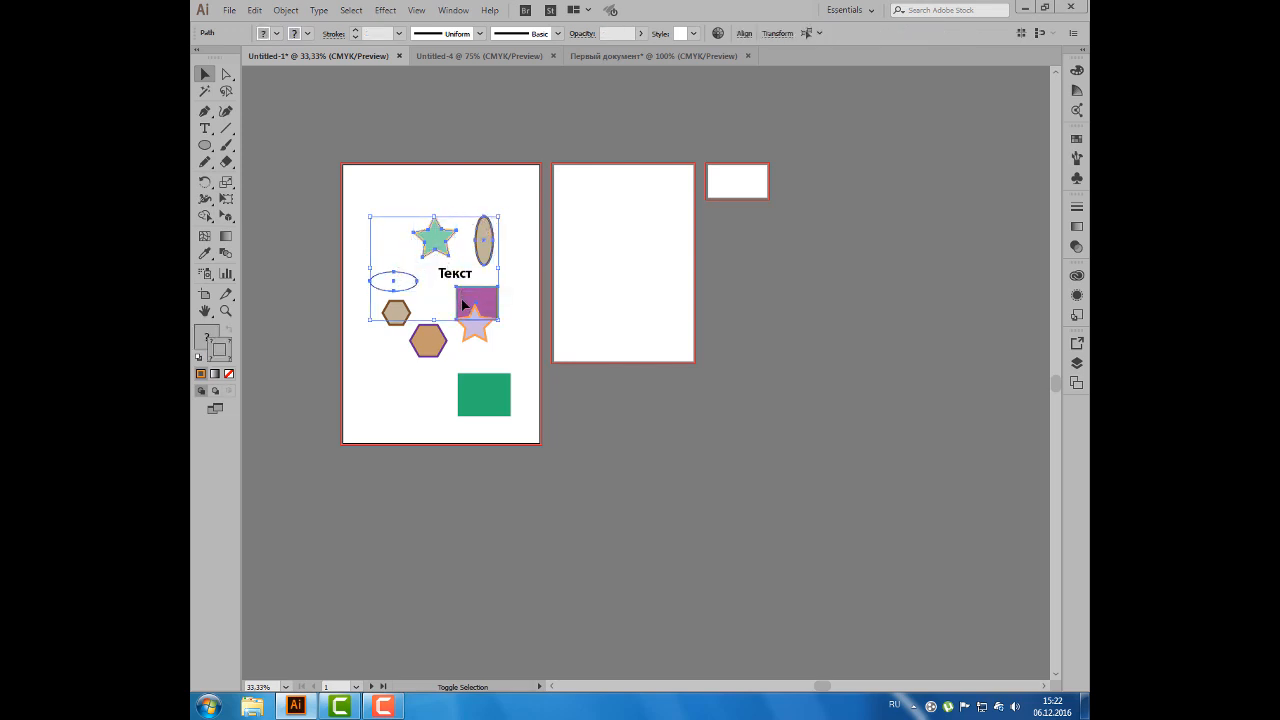
{"action": "left_click", "coordinate": [405, 311], "text": "shift"}
{"action": "left_click", "coordinate": [426, 339], "text": "shift"}
{"action": "left_click", "coordinate": [474, 328], "text": "shift"}
{"action": "left_click", "coordinate": [483, 383], "text": "shift"}
{"action": "left_click_drag", "start_coordinate": [486, 381], "coordinate": [488, 389]}
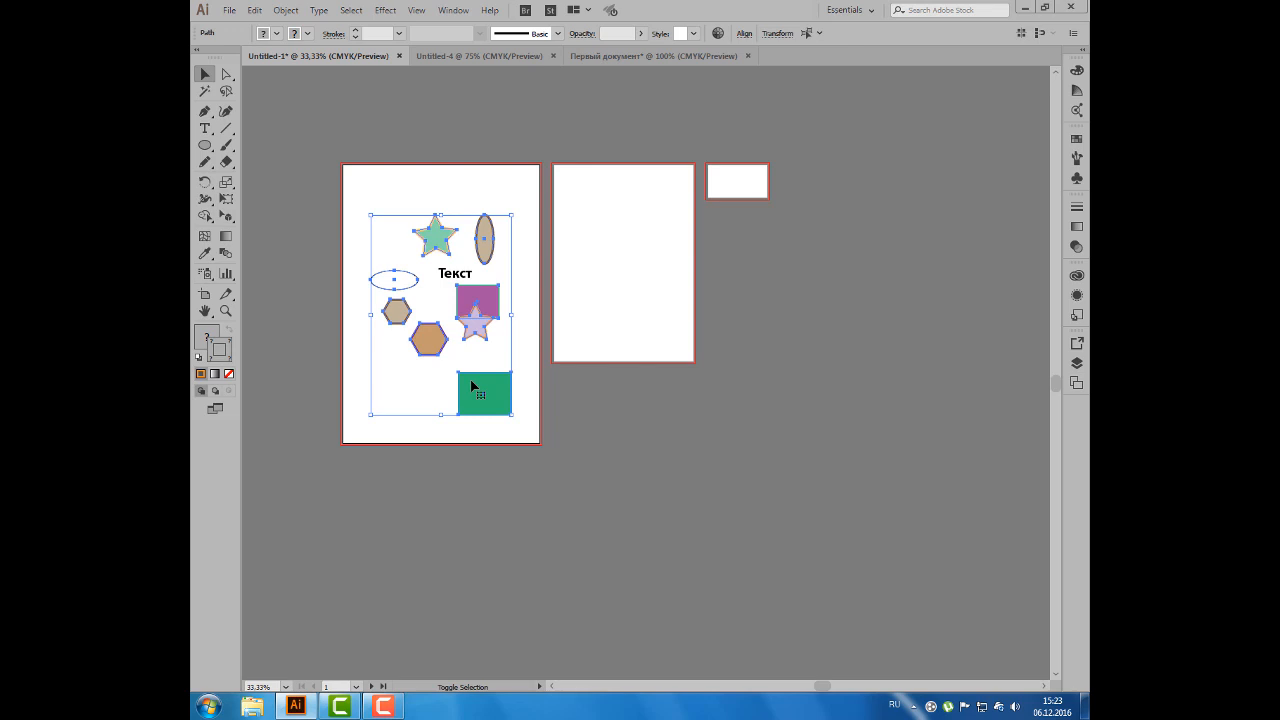
{"action": "left_click", "coordinate": [472, 387], "text": "shift"}
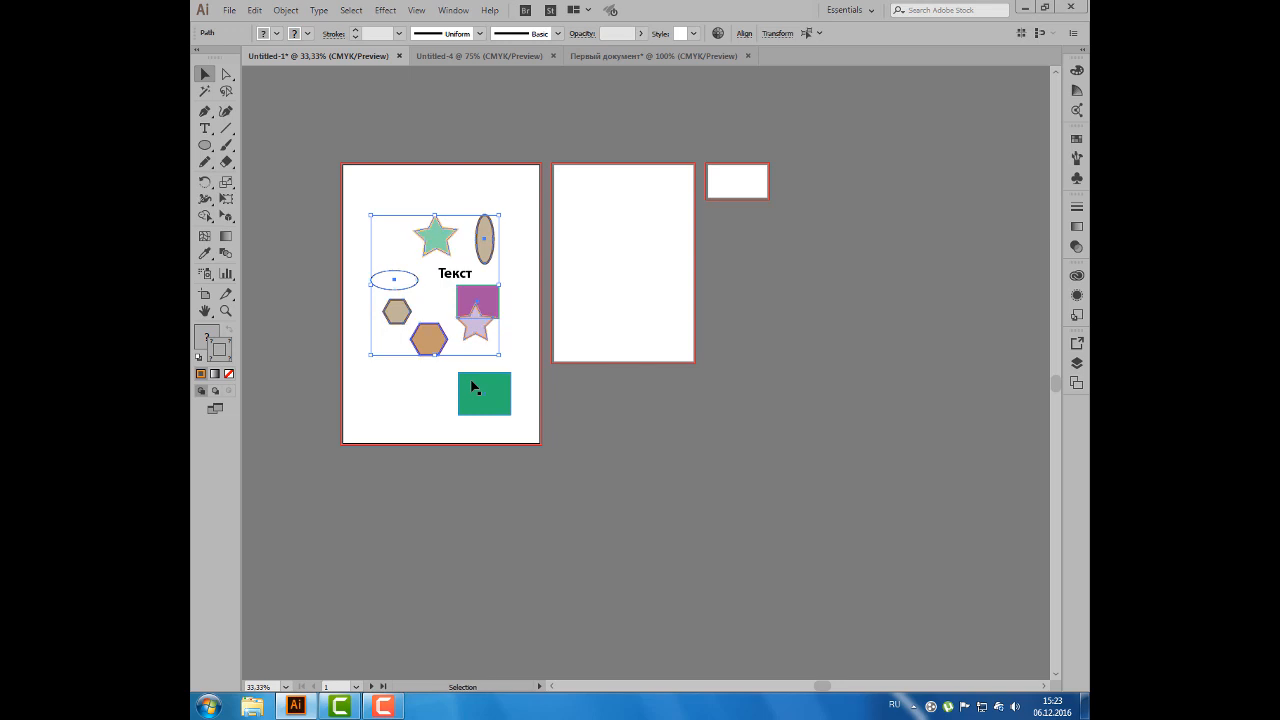
{"action": "left_click", "coordinate": [406, 383]}
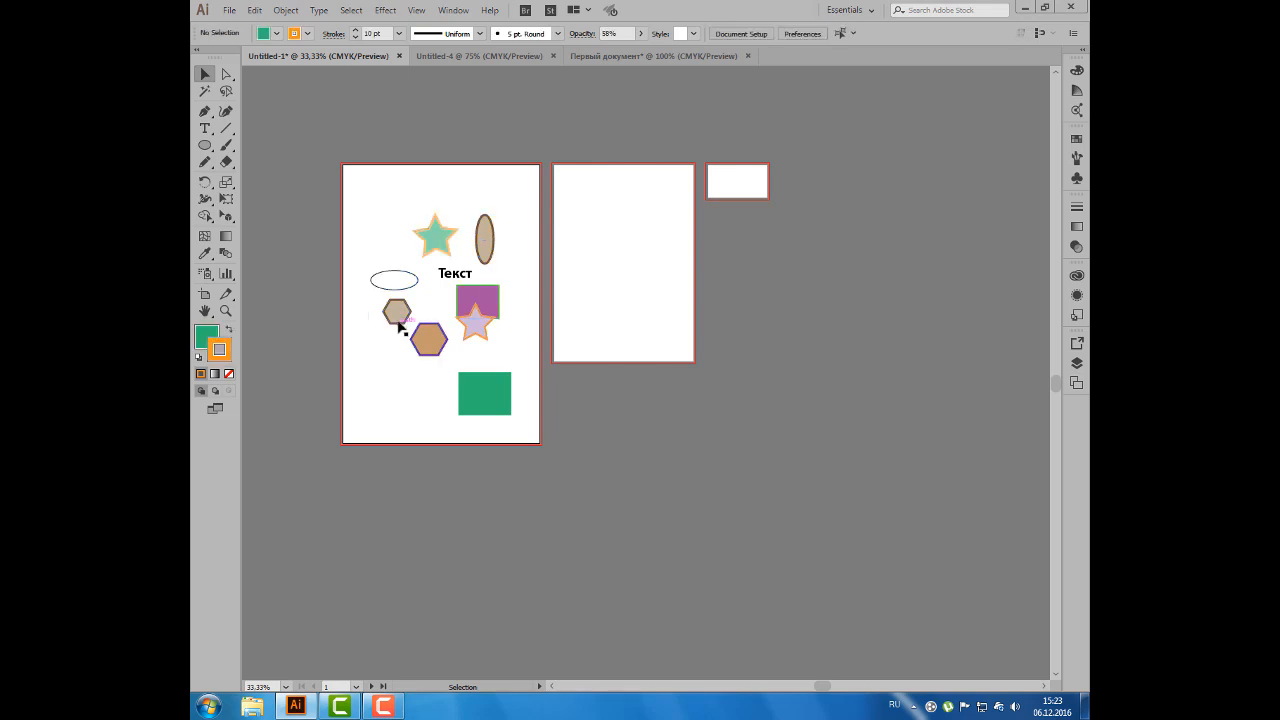
- Select the small hexagon, the horizontal ellipse, the green star and the vertical ellipse together, and clear the selection
{"action": "left_click", "coordinate": [398, 321]}
{"action": "left_click", "coordinate": [403, 279], "text": "shift"}
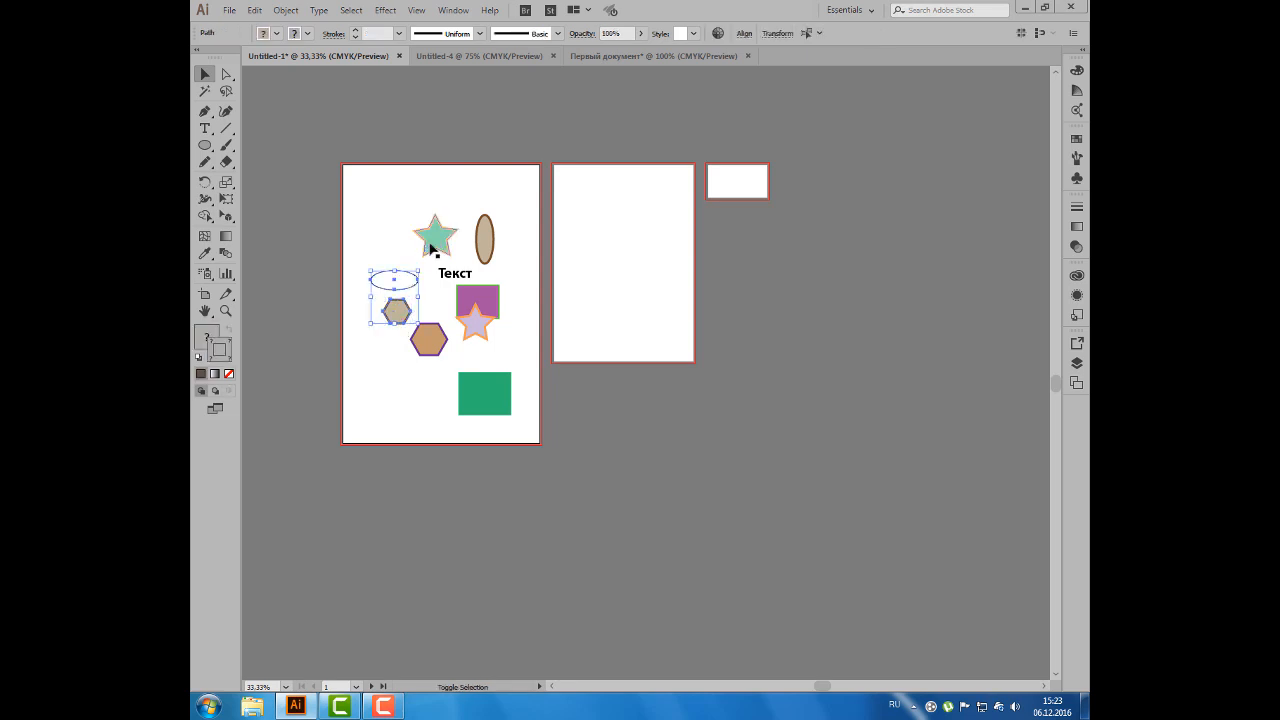
{"action": "left_click", "coordinate": [432, 249], "text": "shift"}
{"action": "left_click", "coordinate": [481, 243], "text": "shift"}
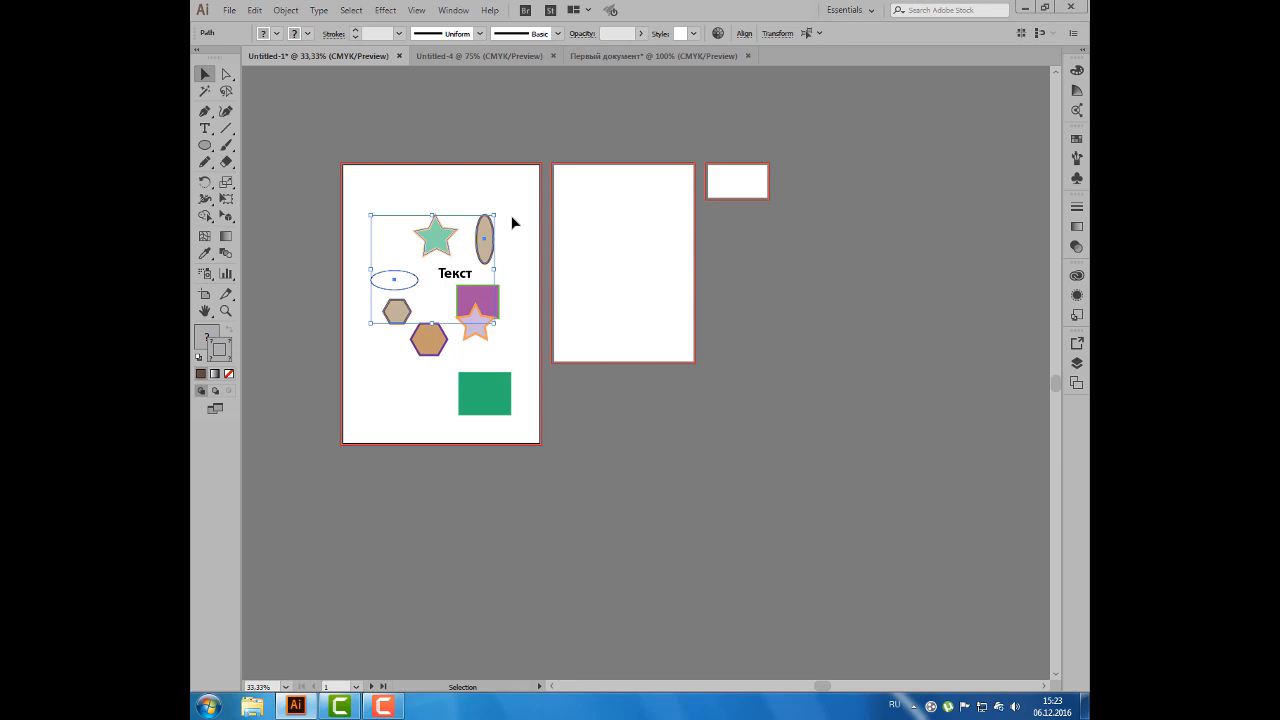
{"action": "left_click", "coordinate": [512, 222]}
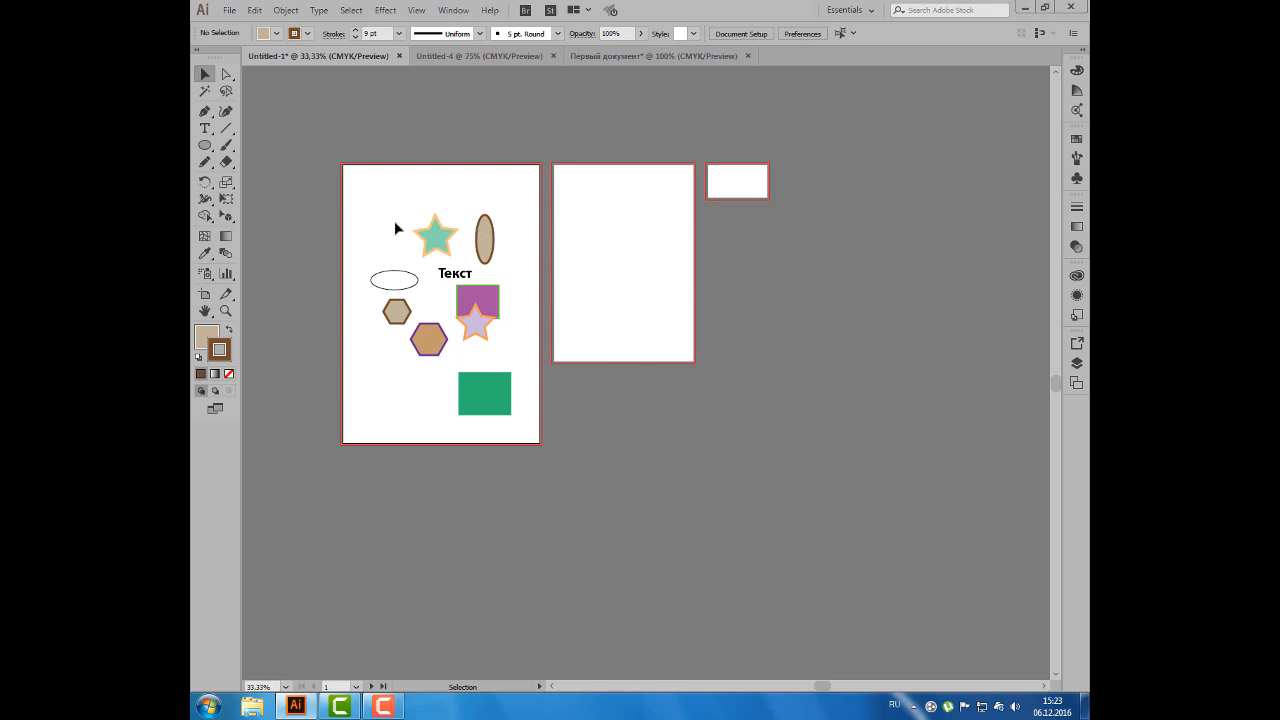
- Marquee-select the text and all shapes above the green rectangle on the first artboard, and clear the selection
{"action": "left_click_drag", "start_coordinate": [364, 213], "coordinate": [491, 330]}
{"action": "left_click_drag", "start_coordinate": [491, 330], "coordinate": [491, 330]}
{"action": "left_click", "coordinate": [393, 203]}
{"action": "left_click_drag", "start_coordinate": [369, 225], "coordinate": [489, 329]}
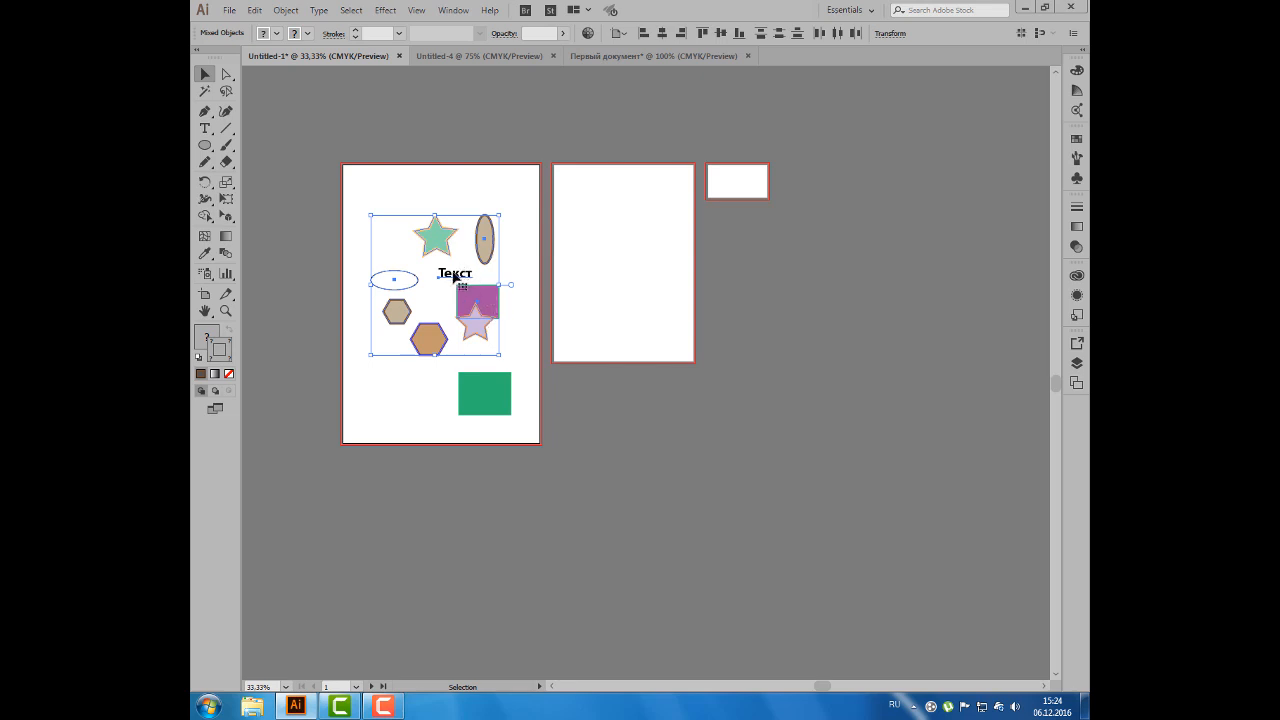
{"action": "left_click", "coordinate": [429, 206]}
- Select the green star, vertical ellipse, purple rectangle and lilac star together and move them slightly to the right
{"action": "left_click", "coordinate": [434, 234]}
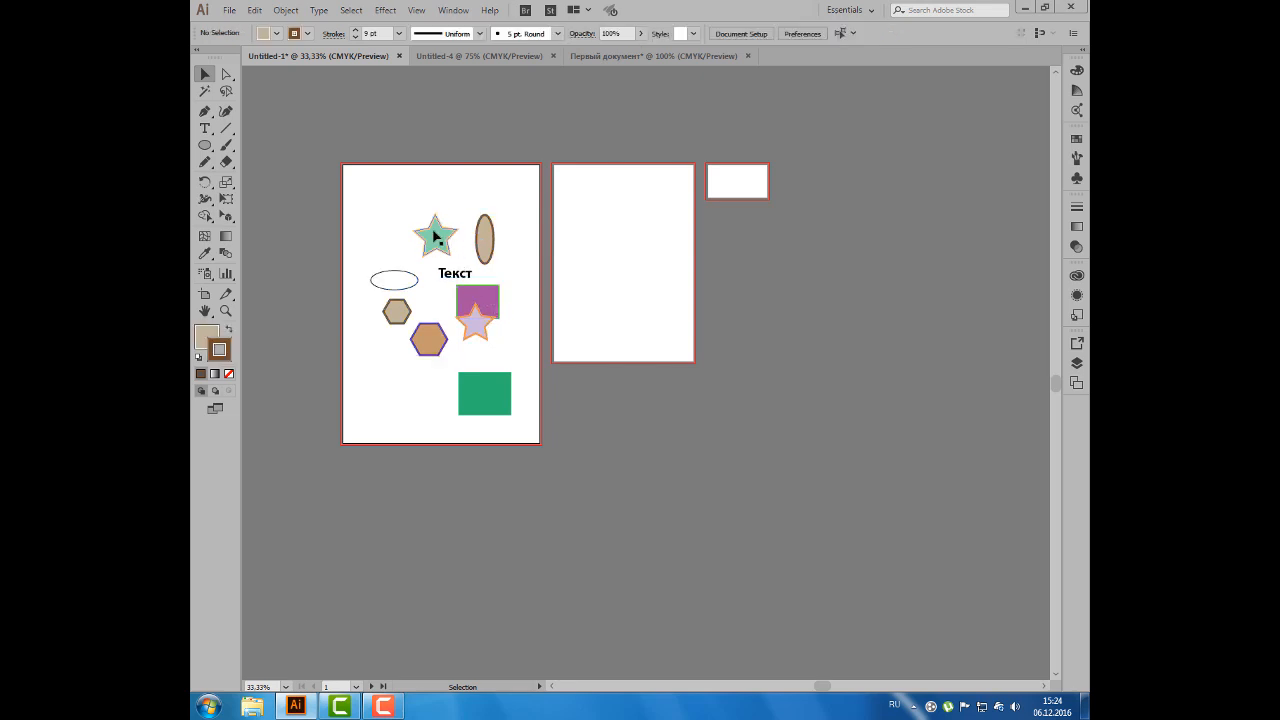
{"action": "left_click", "coordinate": [481, 243], "text": "shift"}
{"action": "left_click", "coordinate": [477, 294], "text": "shift"}
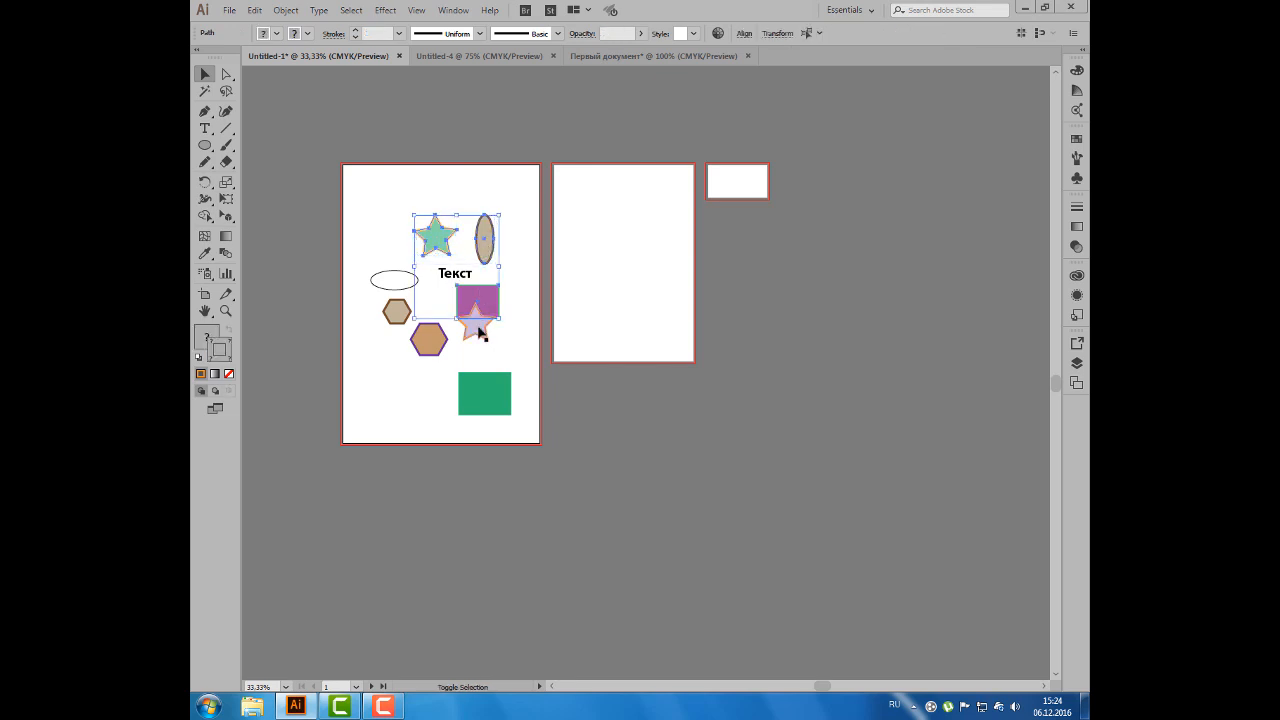
{"action": "left_click", "coordinate": [478, 330], "text": "shift"}
{"action": "left_click_drag", "start_coordinate": [478, 330], "coordinate": [486, 332]}
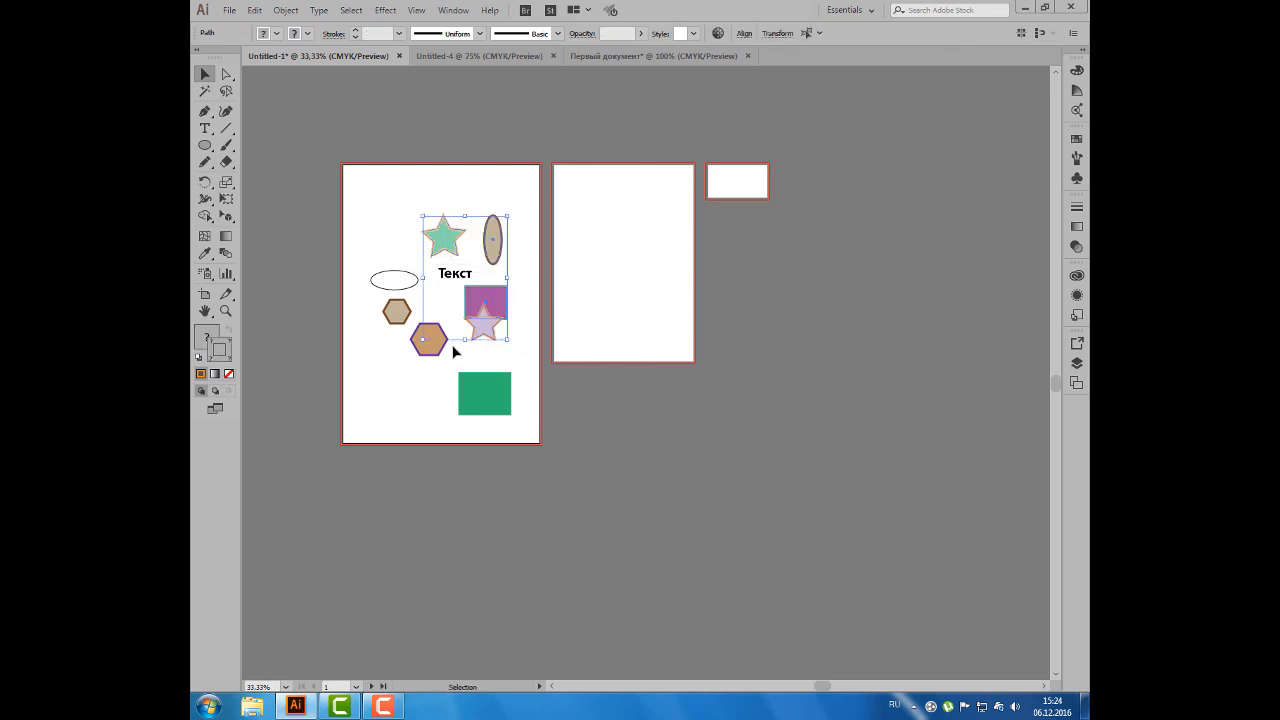
{"action": "left_click", "coordinate": [454, 363]}
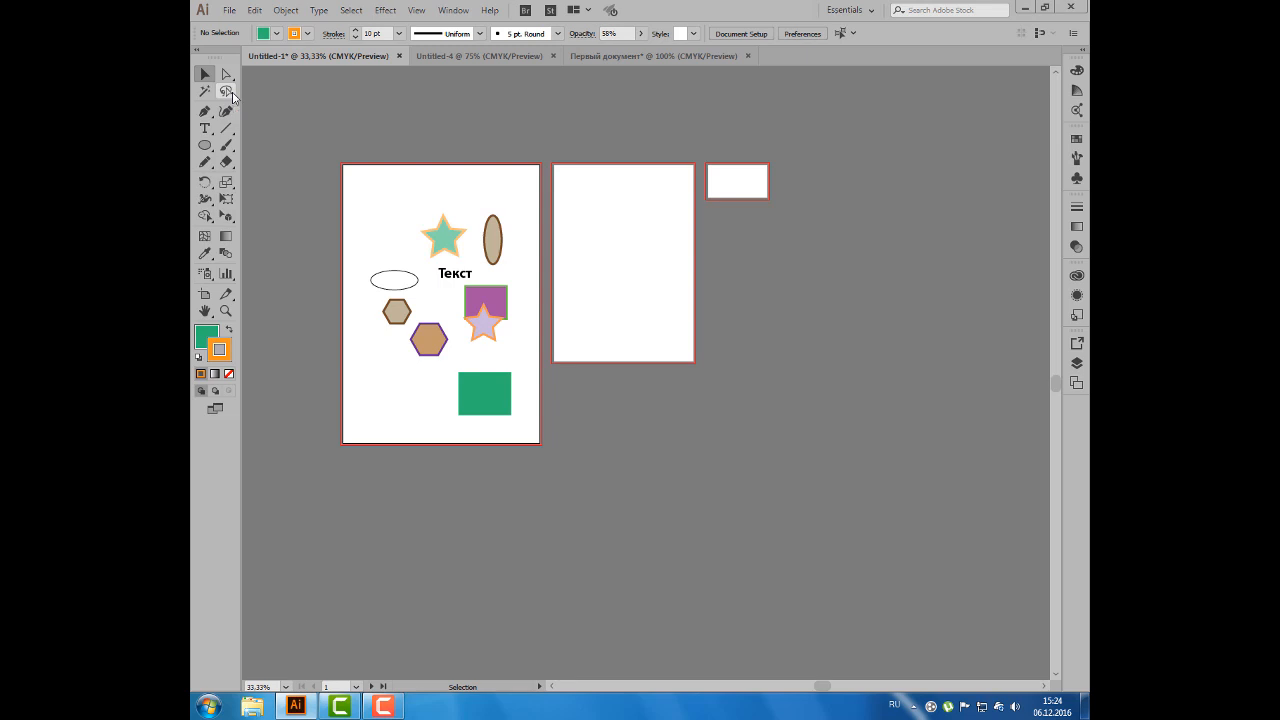
- Move the green star to the upper-left corner of the first artboard and scale it down slightly
{"action": "left_click", "coordinate": [445, 240]}
{"action": "left_click_drag", "start_coordinate": [445, 240], "coordinate": [436, 201]}
{"action": "left_click_drag", "start_coordinate": [436, 201], "coordinate": [402, 230]}
{"action": "left_click_drag", "start_coordinate": [402, 230], "coordinate": [423, 208]}
{"action": "left_click_drag", "start_coordinate": [422, 209], "coordinate": [397, 206]}
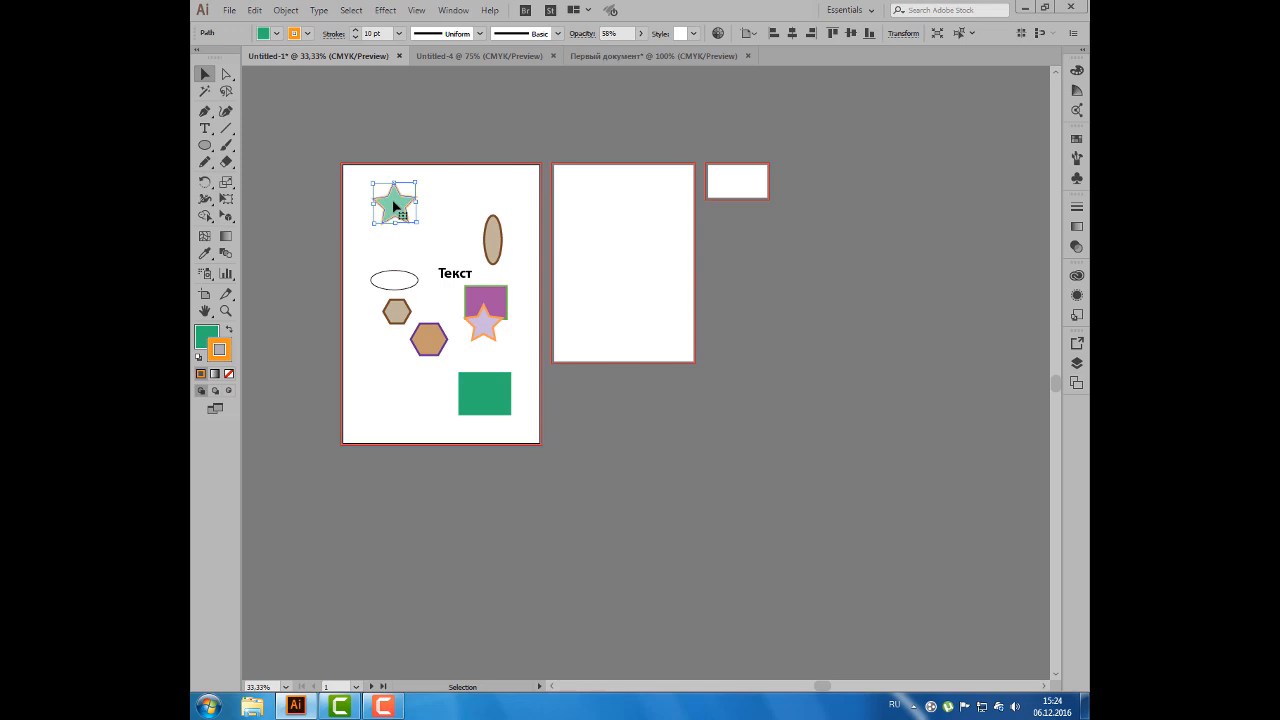
{"action": "mouse_move", "coordinate": [394, 206]}
{"action": "left_mouse_down"}
{"action": "mouse_move", "coordinate": [376, 202]}
{"action": "mouse_move", "coordinate": [460, 200]}
{"action": "mouse_move", "coordinate": [424, 202]}
{"action": "mouse_move", "coordinate": [460, 201]}
{"action": "mouse_move", "coordinate": [461, 249]}
{"action": "mouse_move", "coordinate": [463, 237]}
{"action": "mouse_move", "coordinate": [398, 205]}
{"action": "mouse_move", "coordinate": [412, 200]}
{"action": "mouse_move", "coordinate": [420, 212]}
{"action": "mouse_move", "coordinate": [372, 203]}
{"action": "mouse_move", "coordinate": [428, 202]}
{"action": "mouse_move", "coordinate": [379, 203]}
{"action": "left_mouse_up"}
{"action": "left_click_drag", "start_coordinate": [405, 219], "coordinate": [398, 212]}
{"action": "left_click", "coordinate": [421, 206]}
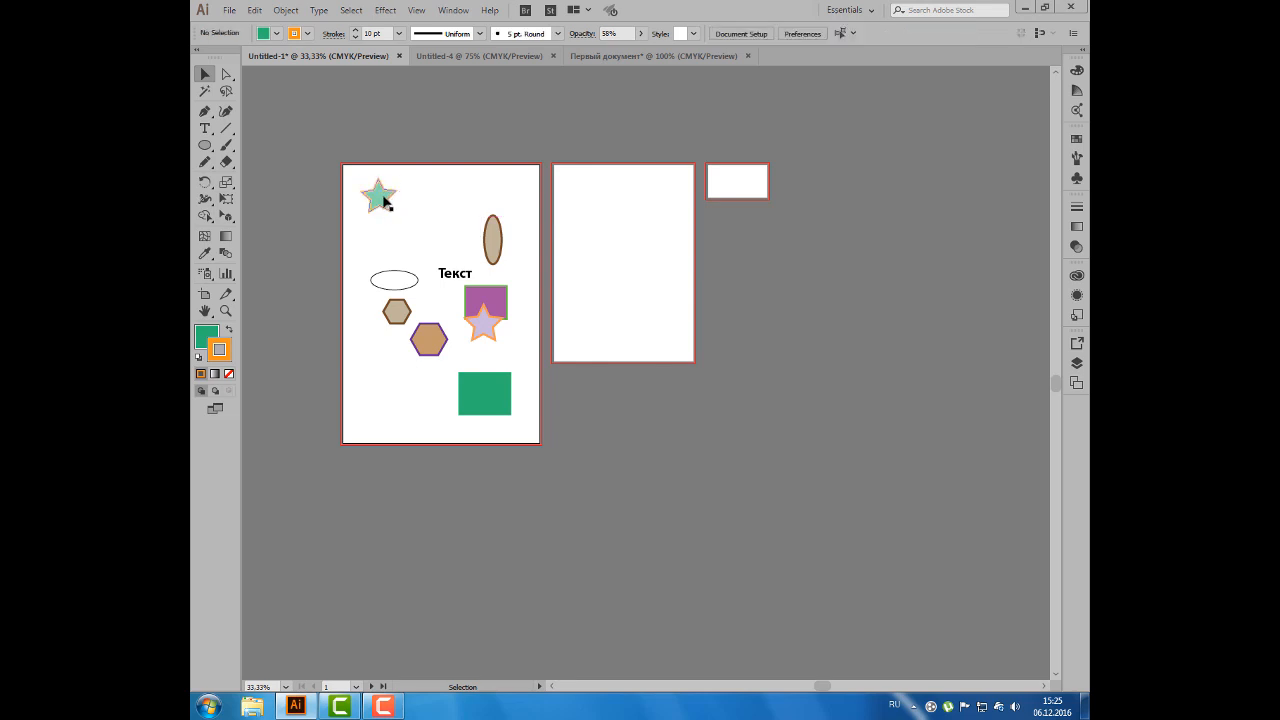
- Try duplicating the green star twice toward the right, and undo both copies
{"action": "scroll", "coordinate": [383, 200], "scroll_direction": "up", "scroll_amount": 1}
{"action": "scroll", "coordinate": [383, 201], "scroll_direction": "up", "scroll_amount": 1}
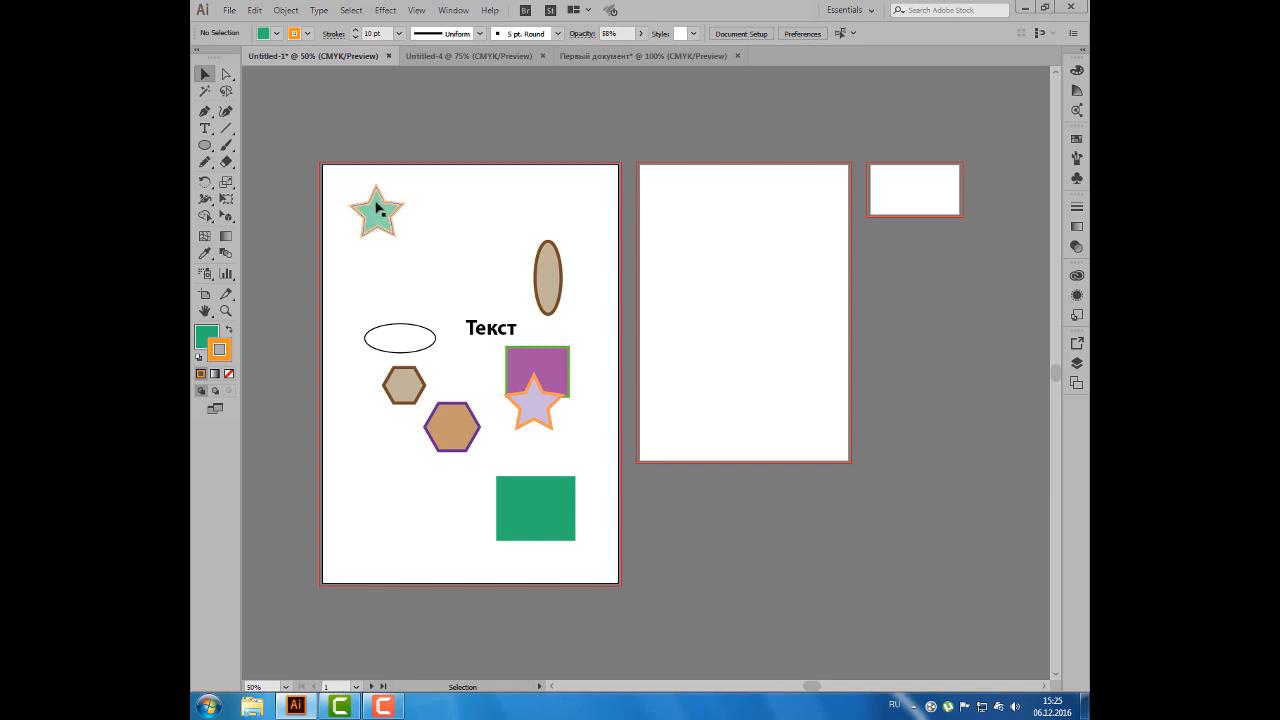
{"action": "mouse_move", "coordinate": [378, 207]}
{"action": "left_mouse_down"}
{"action": "mouse_move", "coordinate": [399, 218]}
{"action": "mouse_move", "coordinate": [403, 201]}
{"action": "mouse_move", "coordinate": [401, 212]}
{"action": "left_mouse_up"}
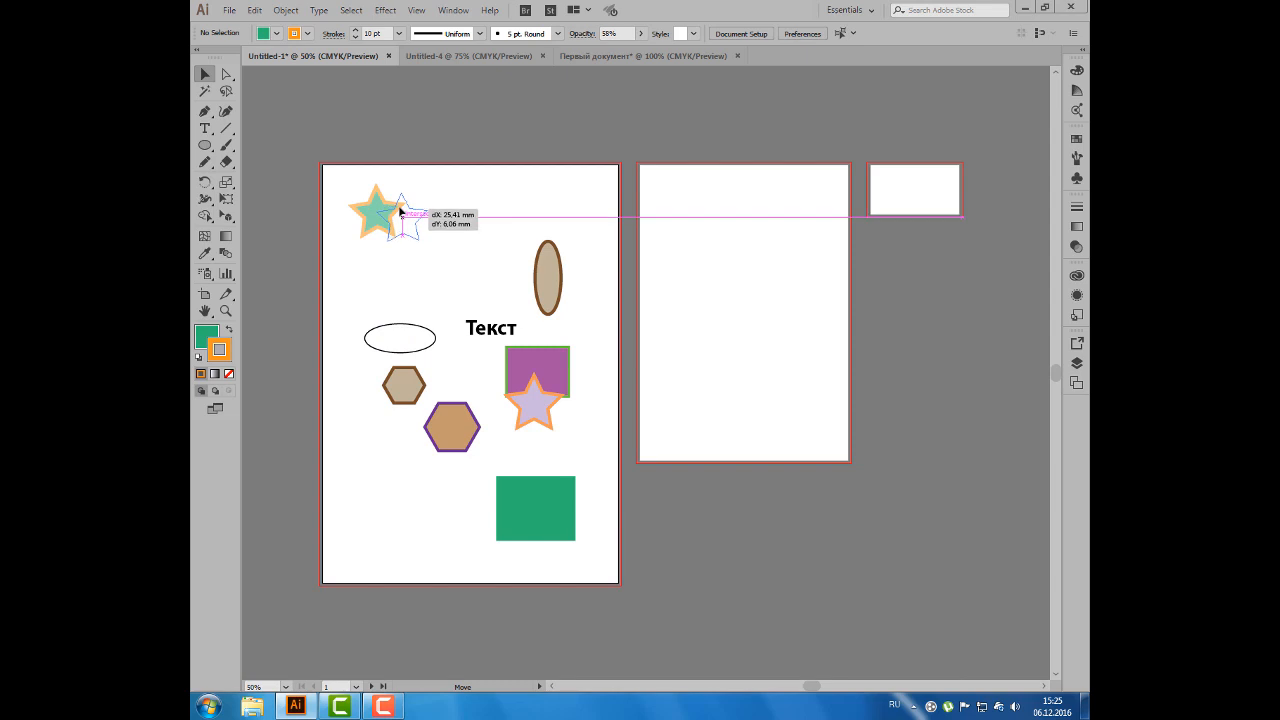
{"action": "key", "text": "alt"}
{"action": "left_click_drag", "start_coordinate": [401, 212], "coordinate": [401, 211]}
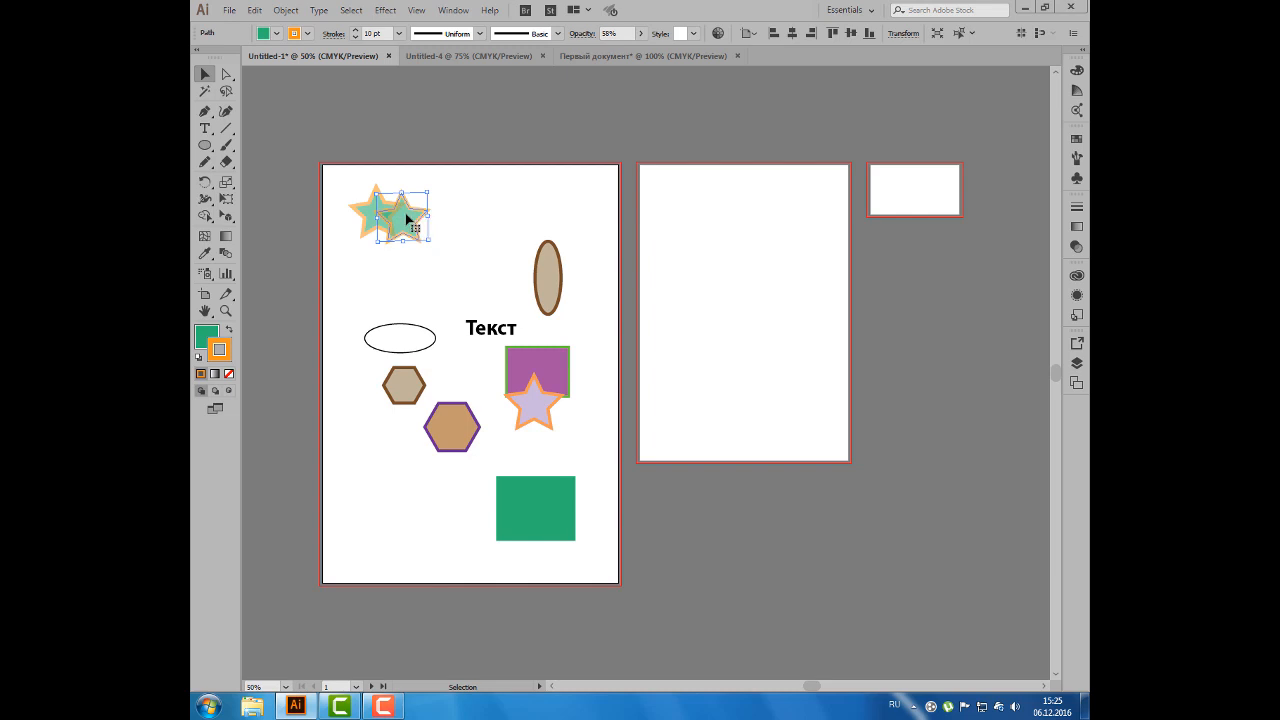
{"action": "left_click_drag", "start_coordinate": [408, 214], "coordinate": [463, 206]}
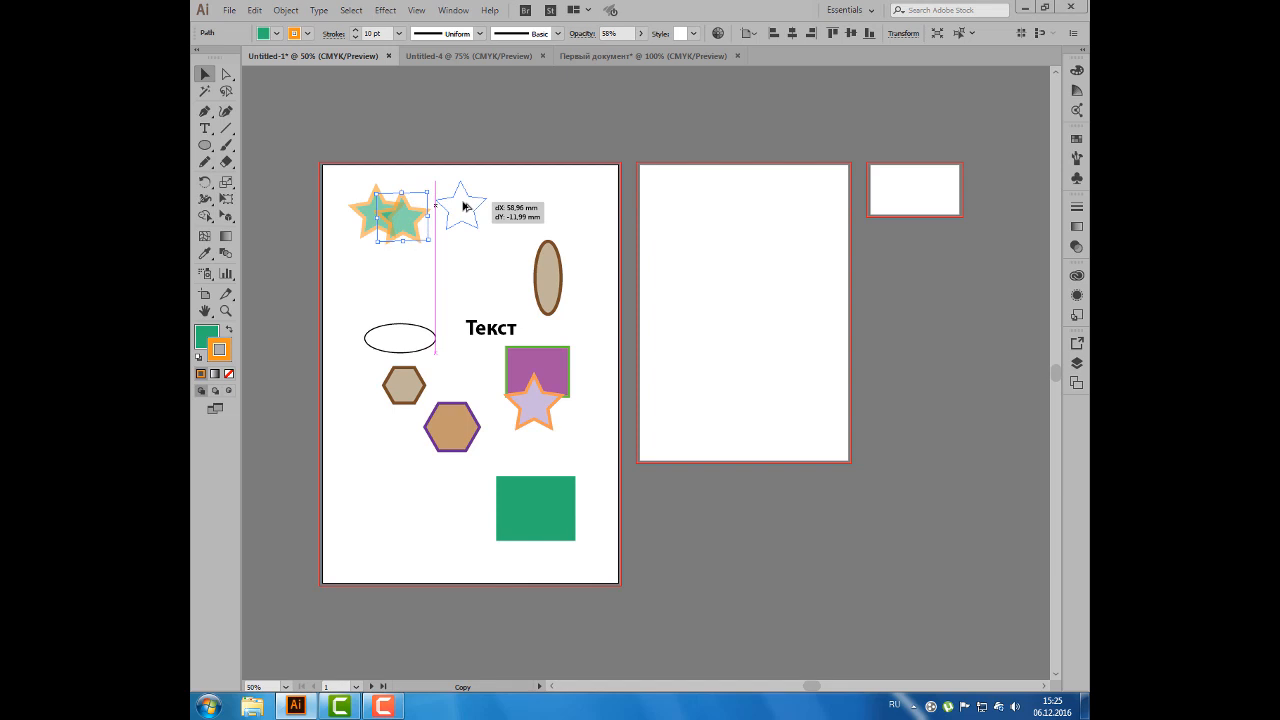
{"action": "left_click_drag", "start_coordinate": [463, 206], "coordinate": [463, 206]}
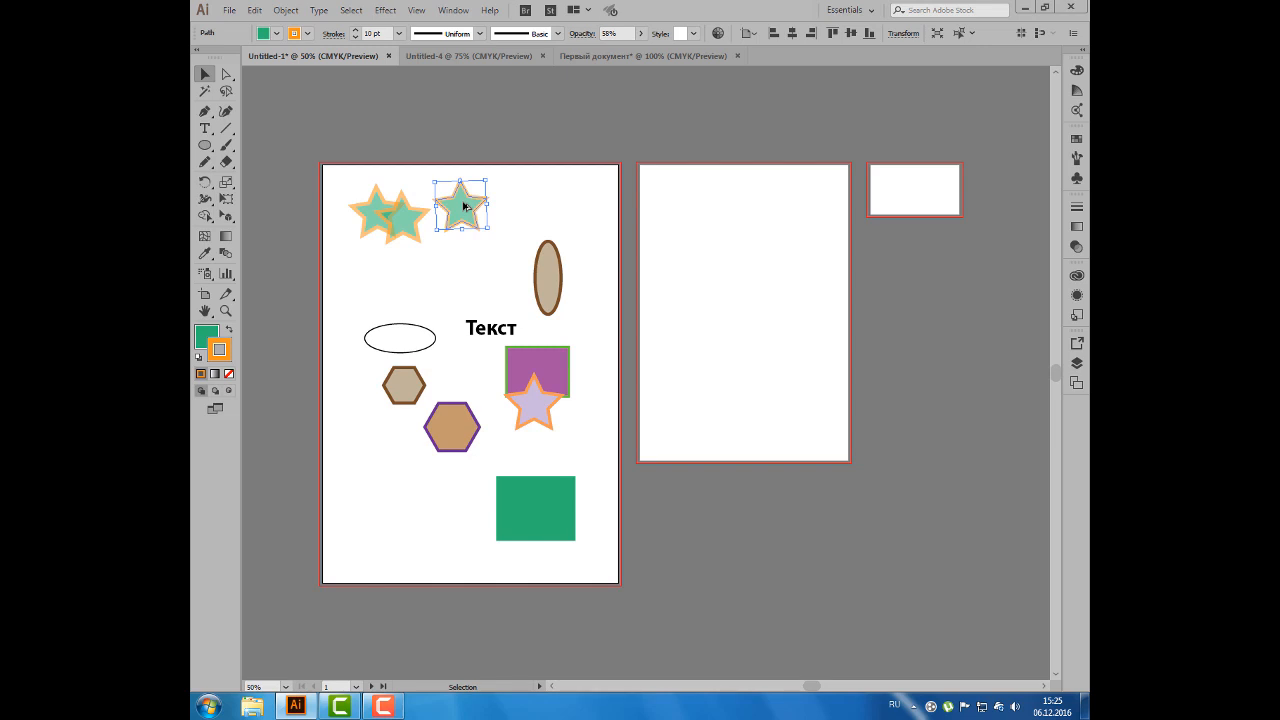
{"action": "key", "text": "ctrl+z"}
{"action": "key", "text": "ctrl+z"}
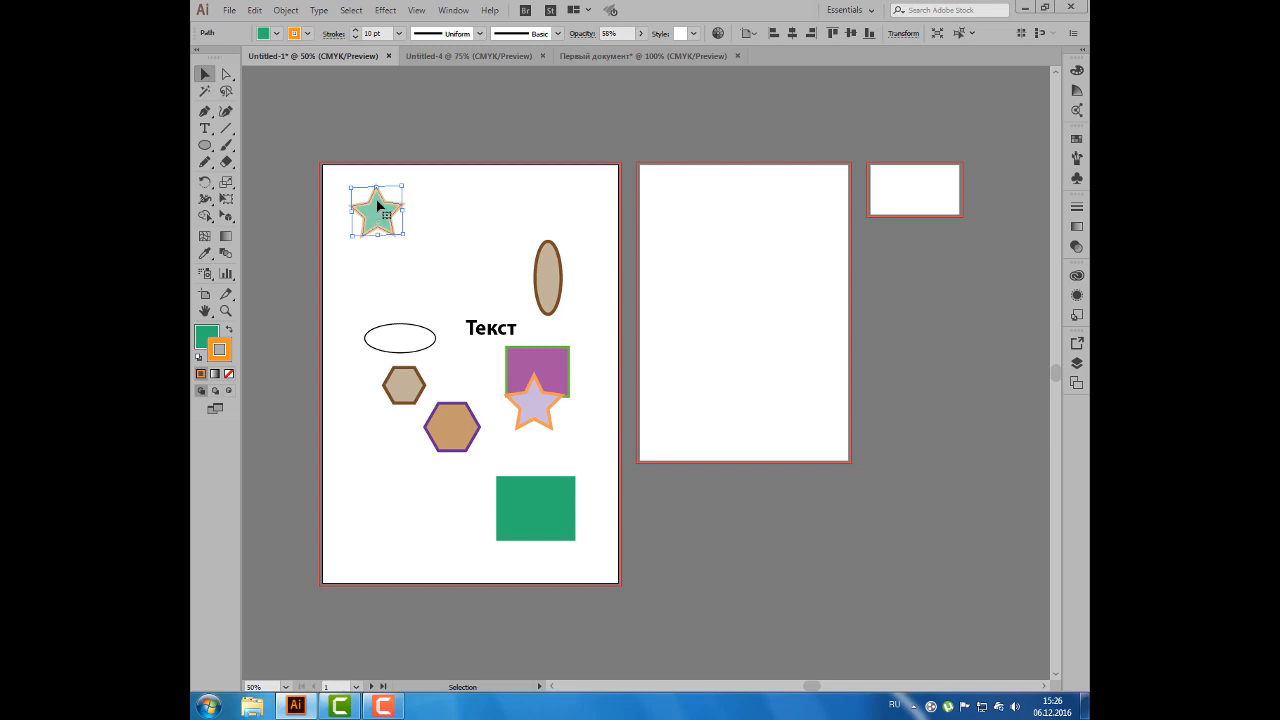
- Duplicate the green star slightly down and to the right, and repeat the copy five times to form an overlapping diagonal row
{"action": "left_click_drag", "start_coordinate": [377, 205], "coordinate": [383, 214]}
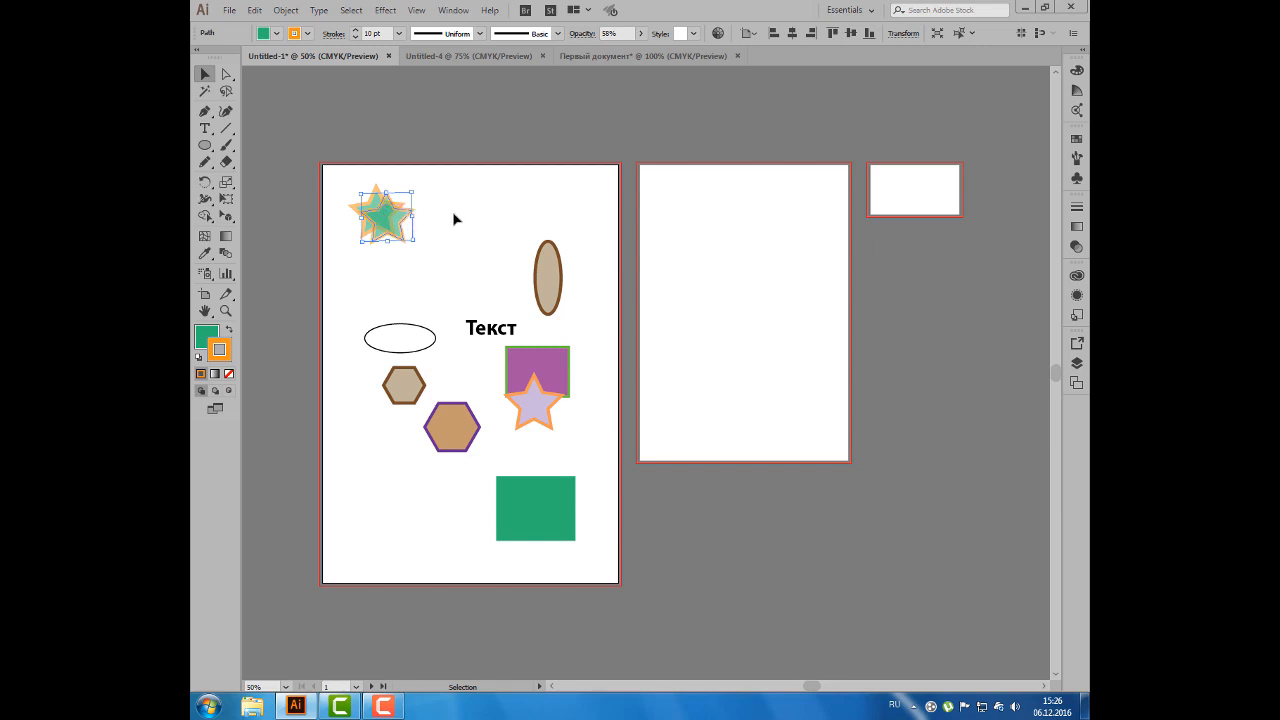
{"action": "key", "text": "ctrl+d"}
{"action": "key", "text": "ctrl+d"}
{"action": "key", "text": "ctrl+d"}
{"action": "key", "text": "ctrl+d"}
{"action": "key", "text": "ctrl+d"}
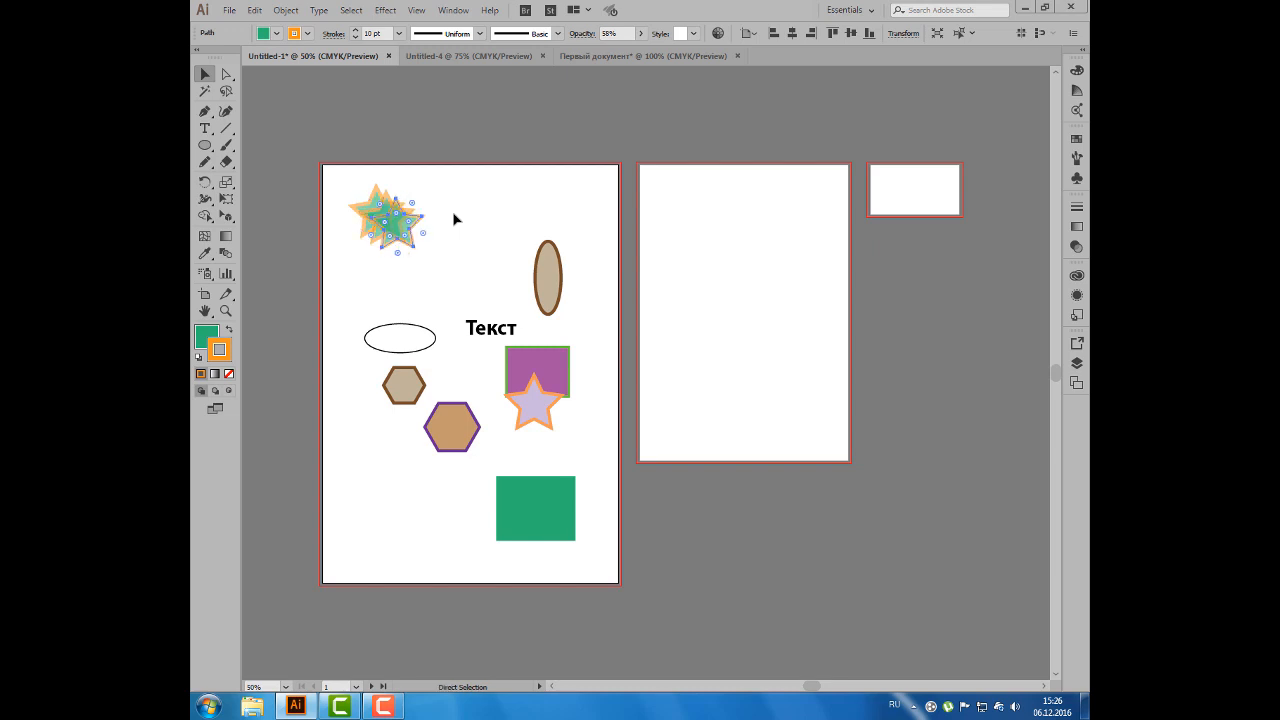
{"action": "key", "text": "ctrl+d"}
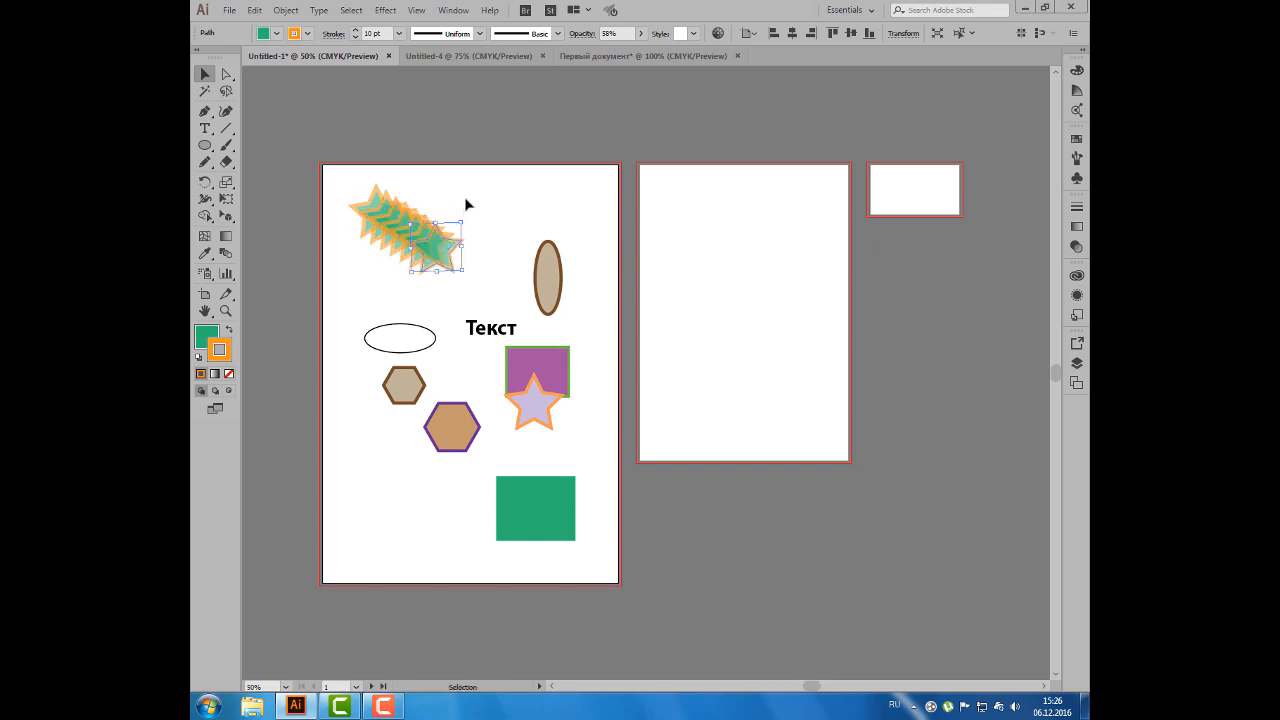
{"action": "left_click", "coordinate": [464, 196]}
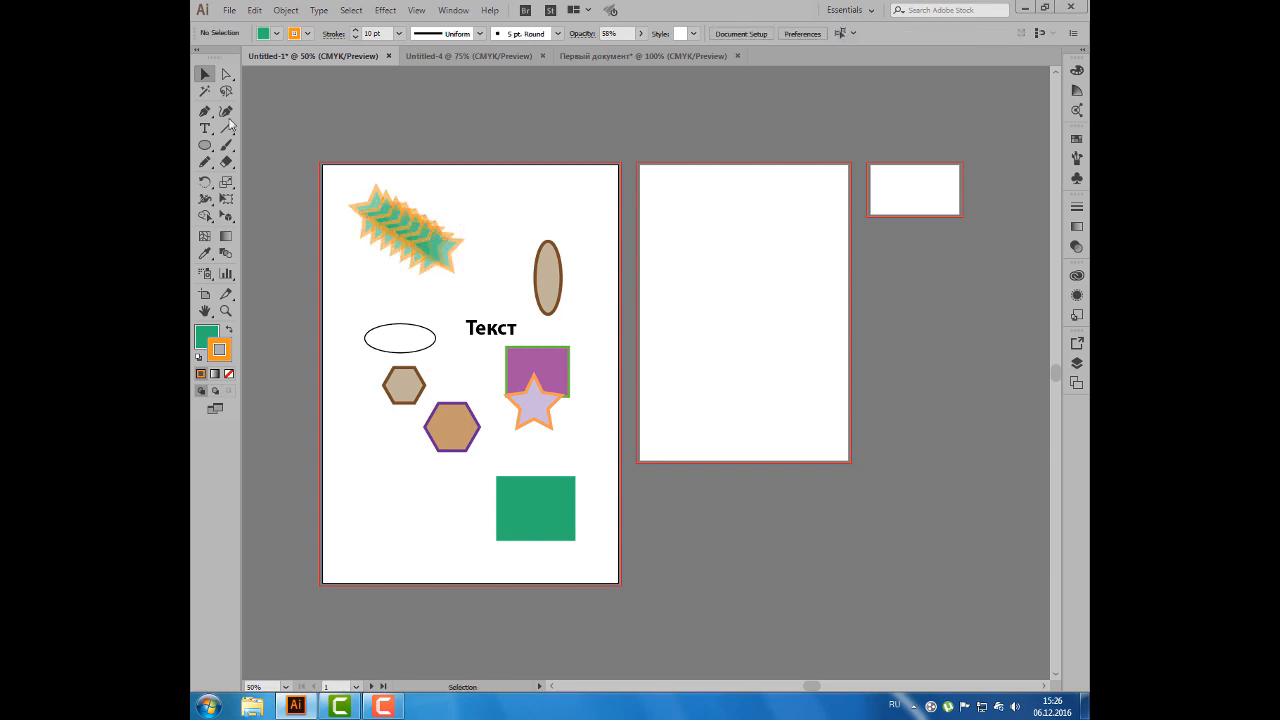
- Add the text "Ctrl+D" near the top of the second artboard
{"action": "left_click", "coordinate": [205, 128]}
{"action": "left_click", "coordinate": [686, 220]}
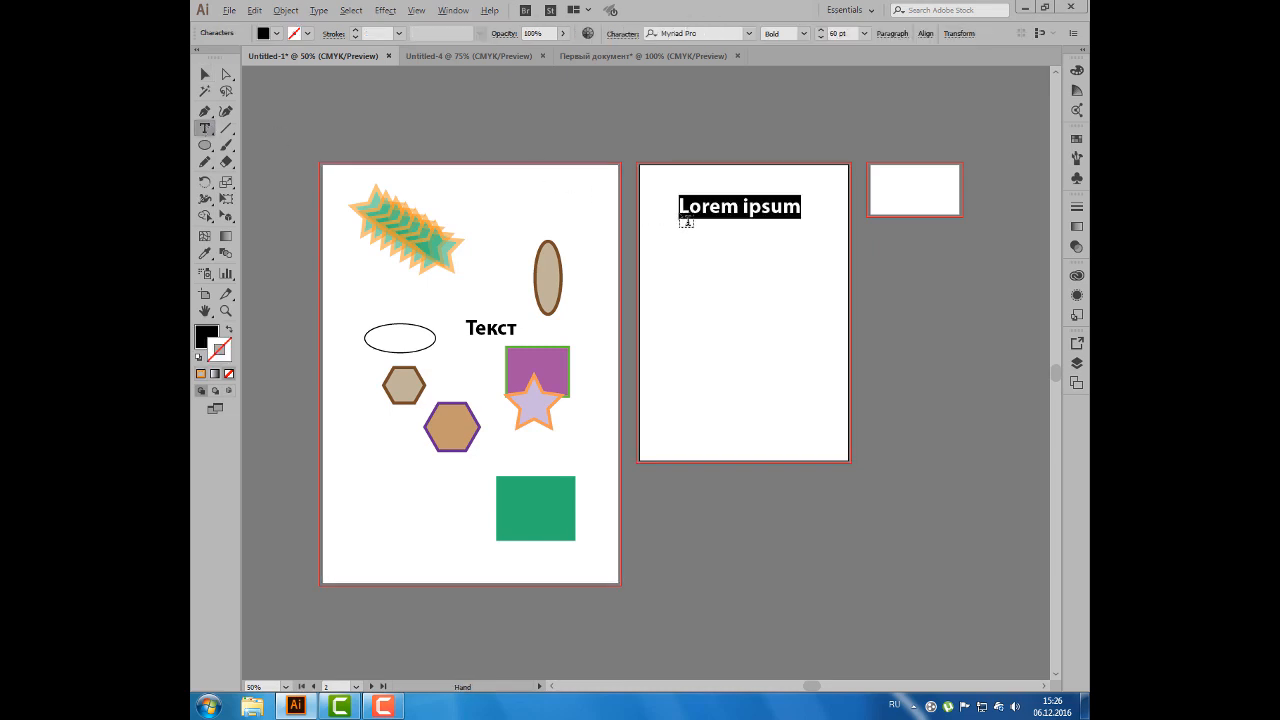
{"action": "key", "text": "alt+shift"}
{"action": "type", "text": "Ctrl"}
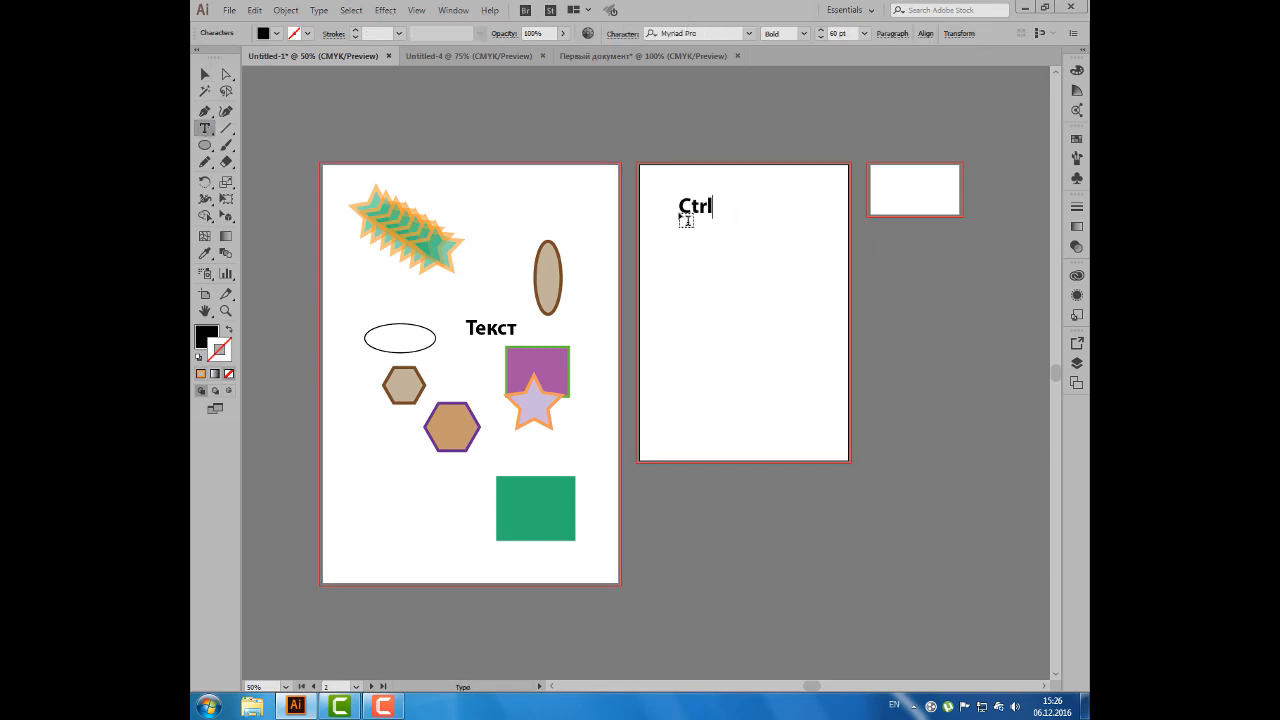
{"action": "type", "text": "+D"}
{"action": "left_click", "coordinate": [205, 74]}
{"action": "left_click", "coordinate": [344, 91]}
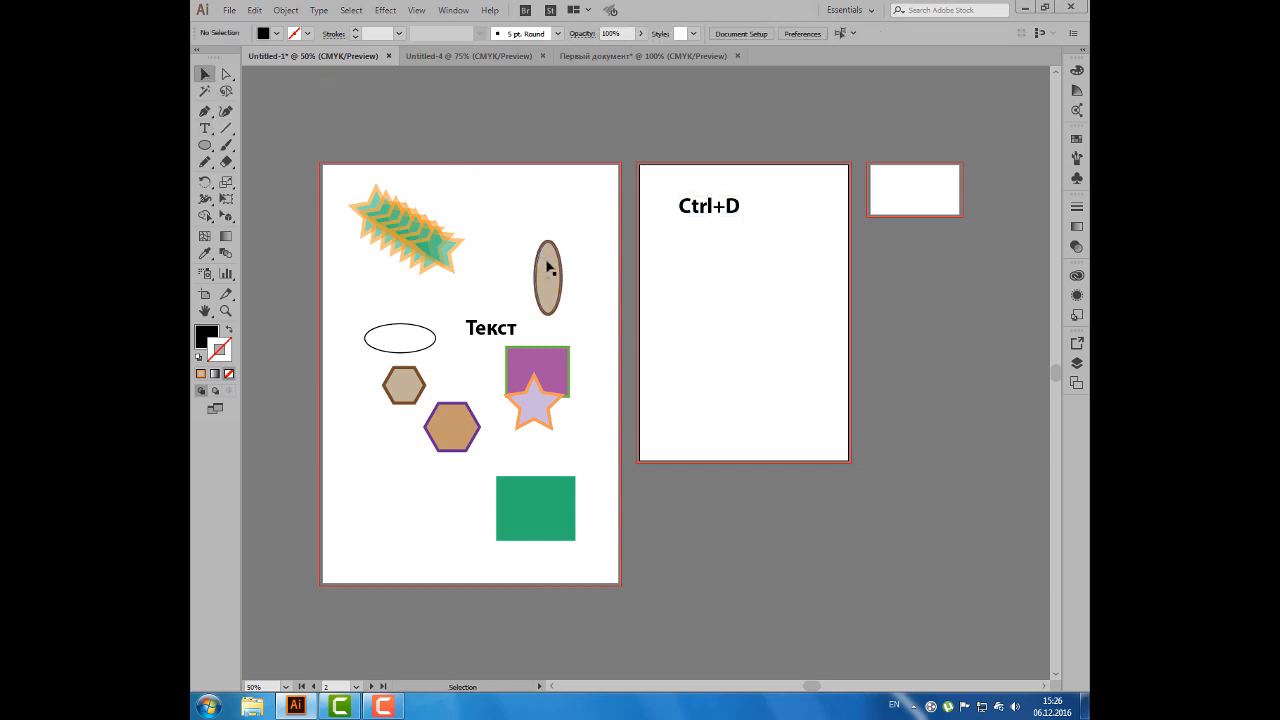
- Move the vertical ellipse up beside the stars, duplicate it 9.75 mm straight down, and repeat the copy five times
{"action": "left_click_drag", "start_coordinate": [547, 265], "coordinate": [501, 224]}
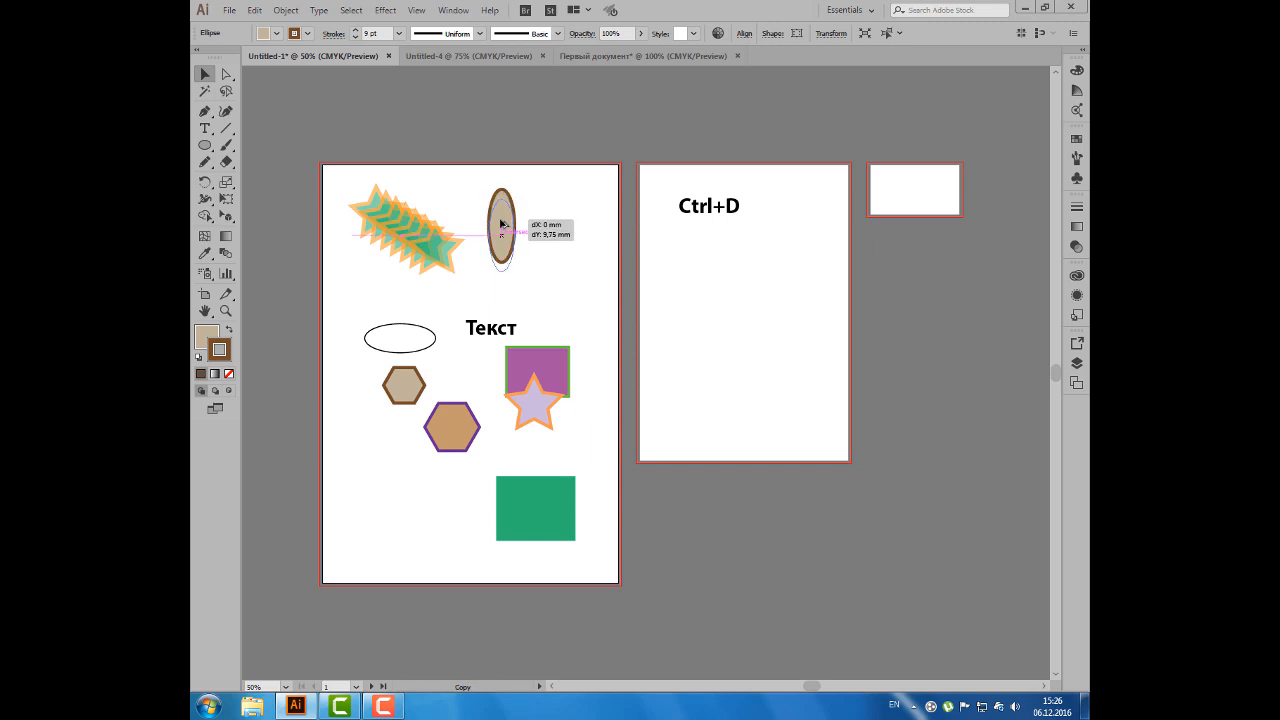
{"action": "left_click_drag", "start_coordinate": [501, 224], "coordinate": [501, 225]}
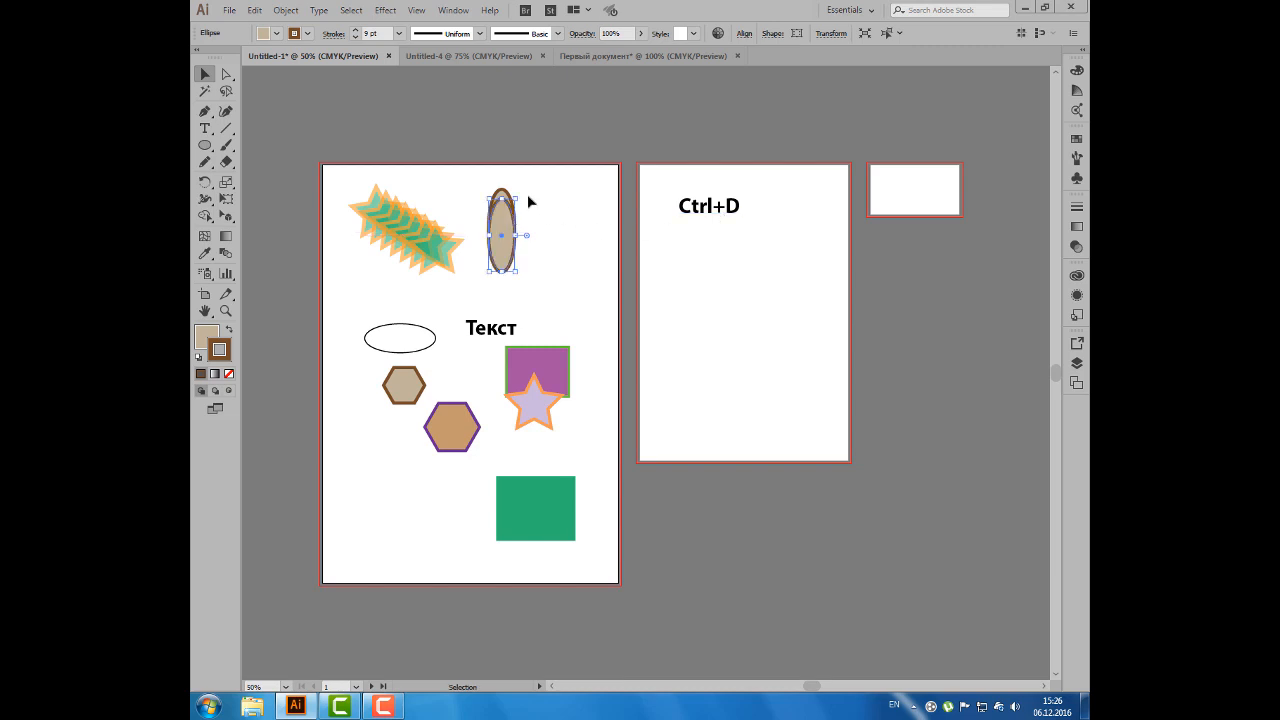
{"action": "key", "text": "ctrl+d"}
{"action": "key", "text": "ctrl+d"}
{"action": "key", "text": "ctrl+d"}
{"action": "key", "text": "ctrl+d"}
{"action": "key", "text": "ctrl+d"}
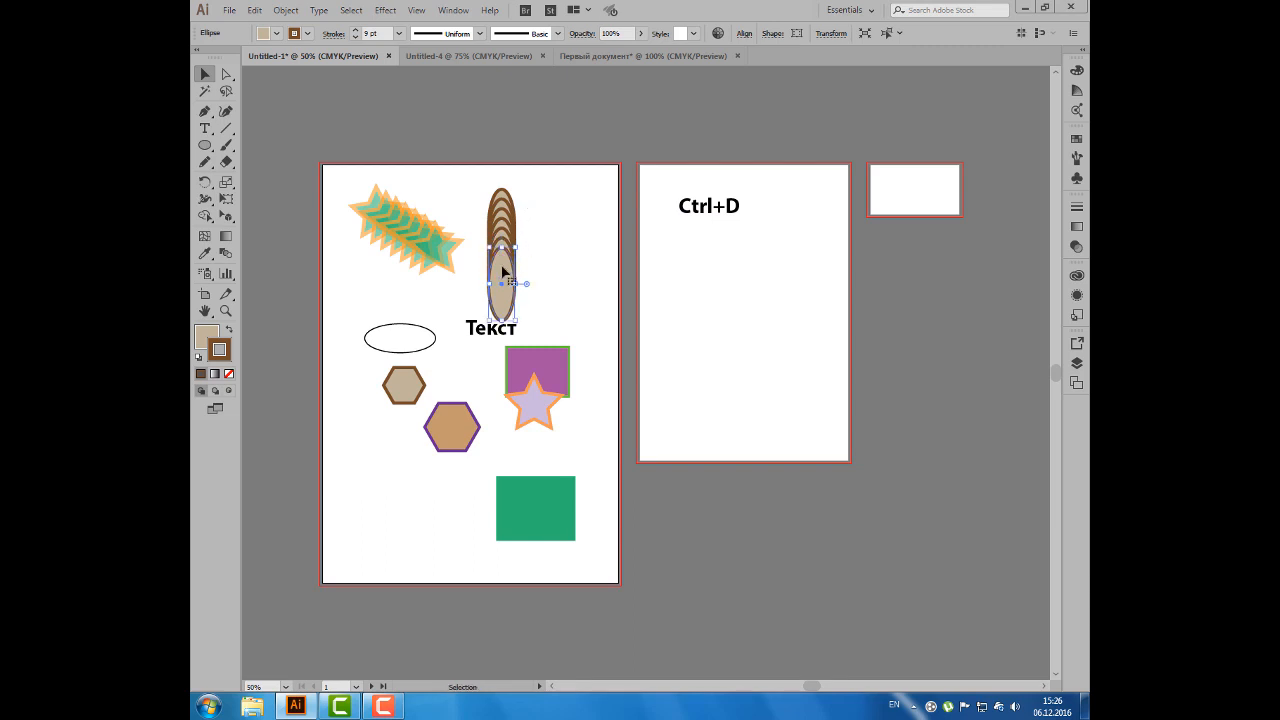
- Duplicate the lowest vertical ellipse a short distance horizontally to the right and repeat the copy five times
{"action": "left_click_drag", "start_coordinate": [503, 270], "coordinate": [517, 273]}
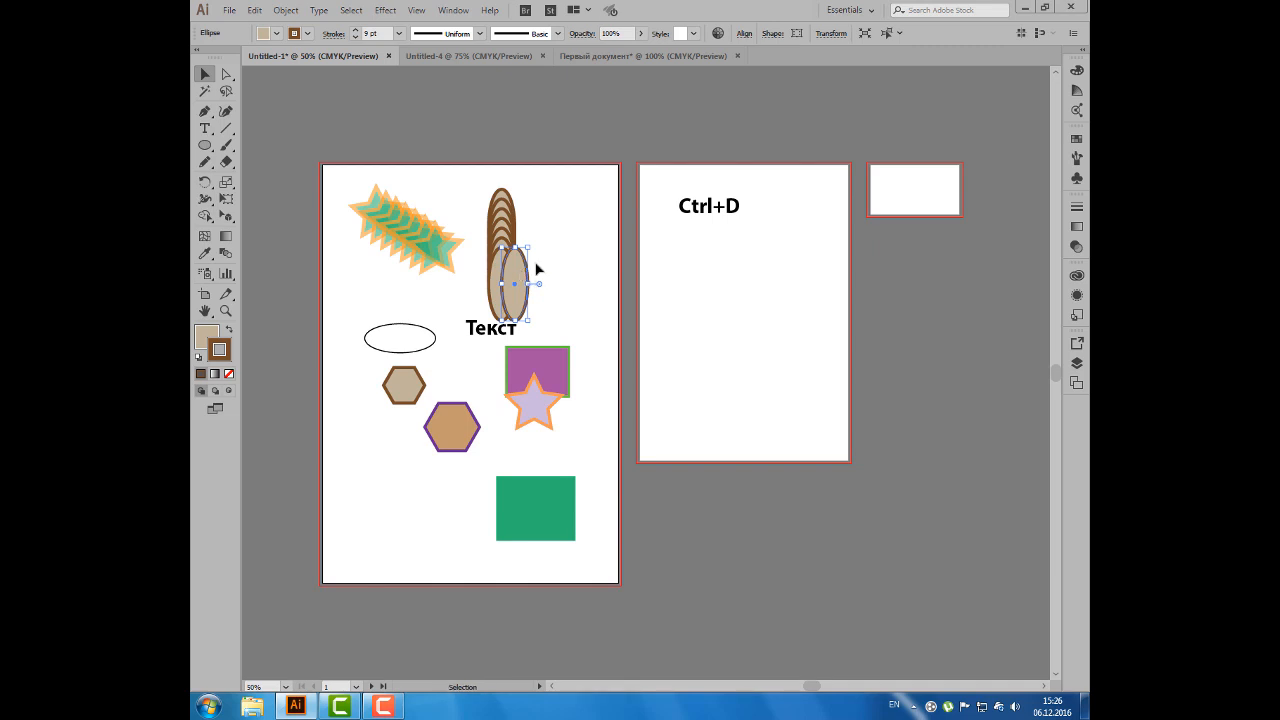
{"action": "key", "text": "ctrl+d"}
{"action": "key", "text": "ctrl+d"}
{"action": "key", "text": "ctrl+d"}
{"action": "key", "text": "ctrl+d"}
{"action": "key", "text": "ctrl+d"}
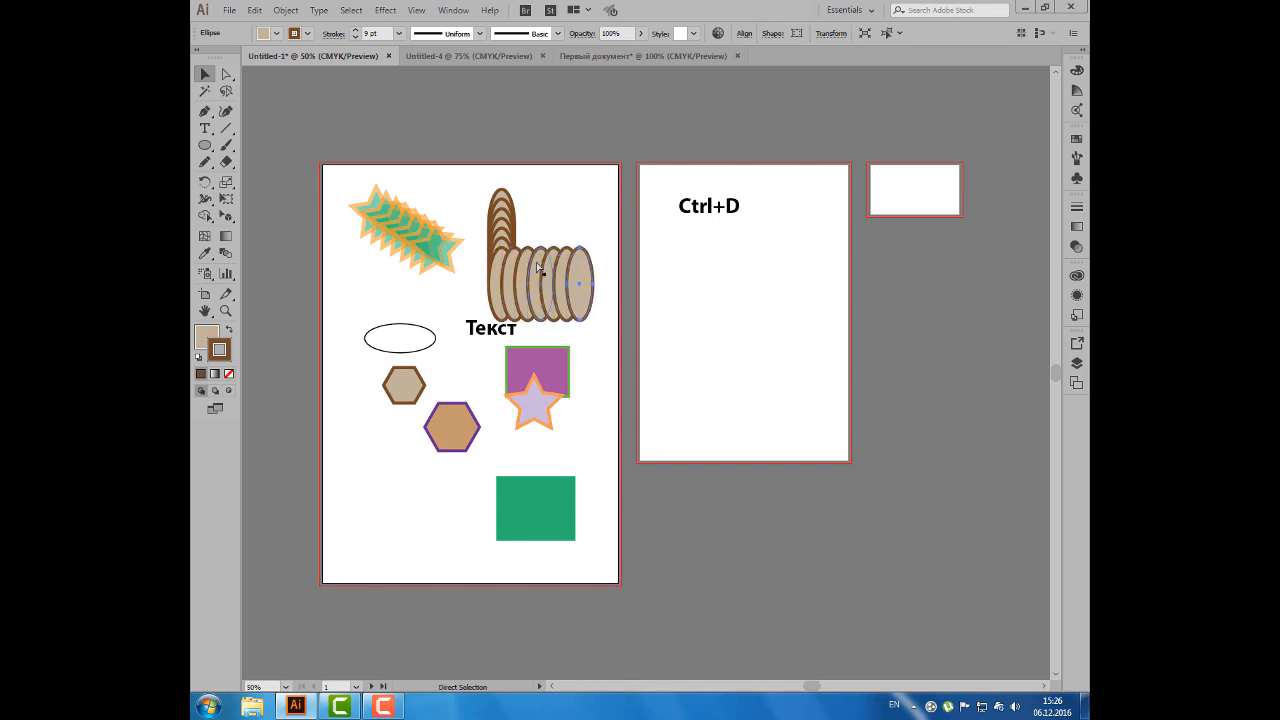
- Duplicate the lavender star onto the middle of the second artboard and enlarge the copy proportionally
{"action": "left_click", "coordinate": [559, 211]}
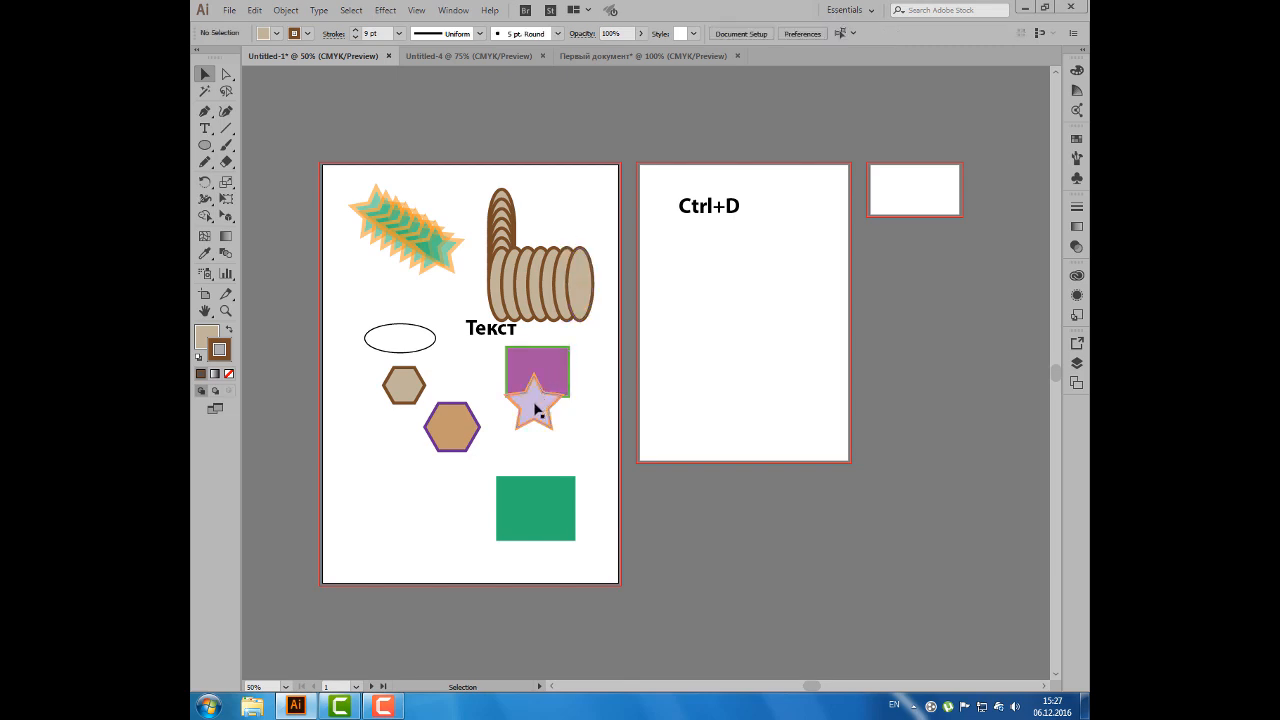
{"action": "mouse_move", "coordinate": [533, 406]}
{"action": "left_mouse_down"}
{"action": "mouse_move", "coordinate": [766, 352]}
{"action": "mouse_move", "coordinate": [794, 294]}
{"action": "left_mouse_up"}
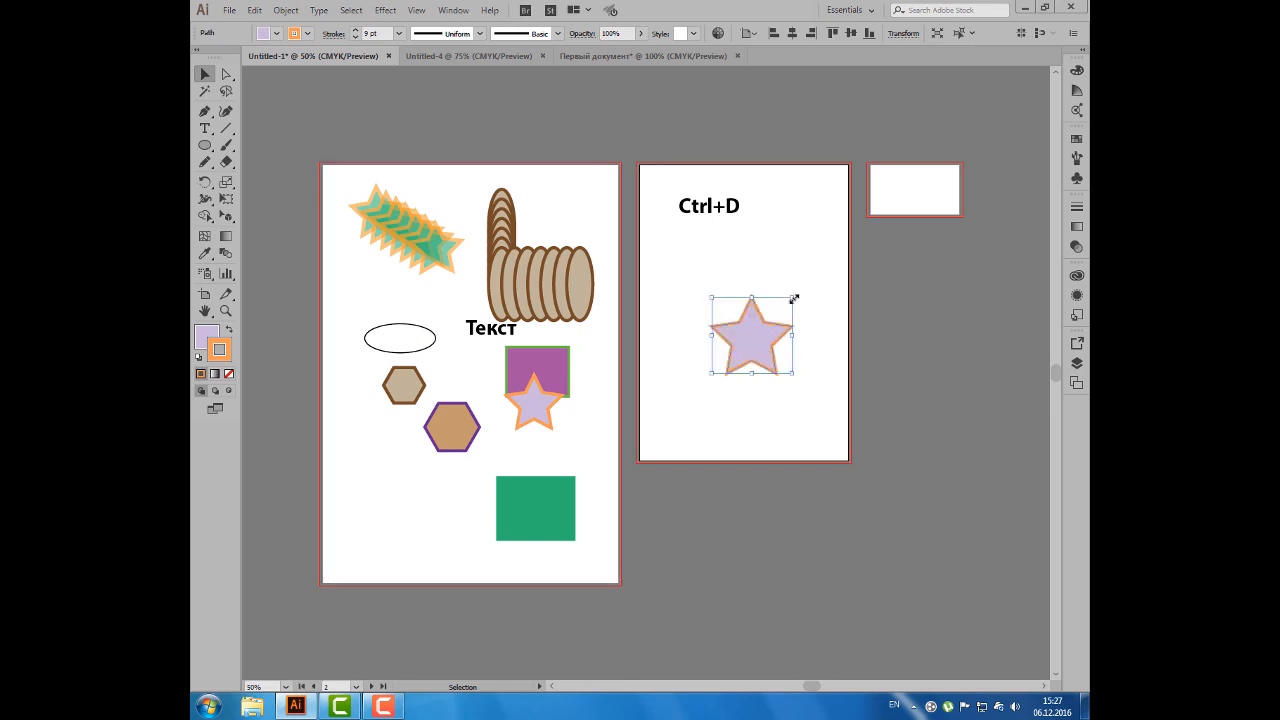
{"action": "left_click_drag", "start_coordinate": [585, 368], "coordinate": [570, 436]}
{"action": "left_click", "coordinate": [757, 337]}
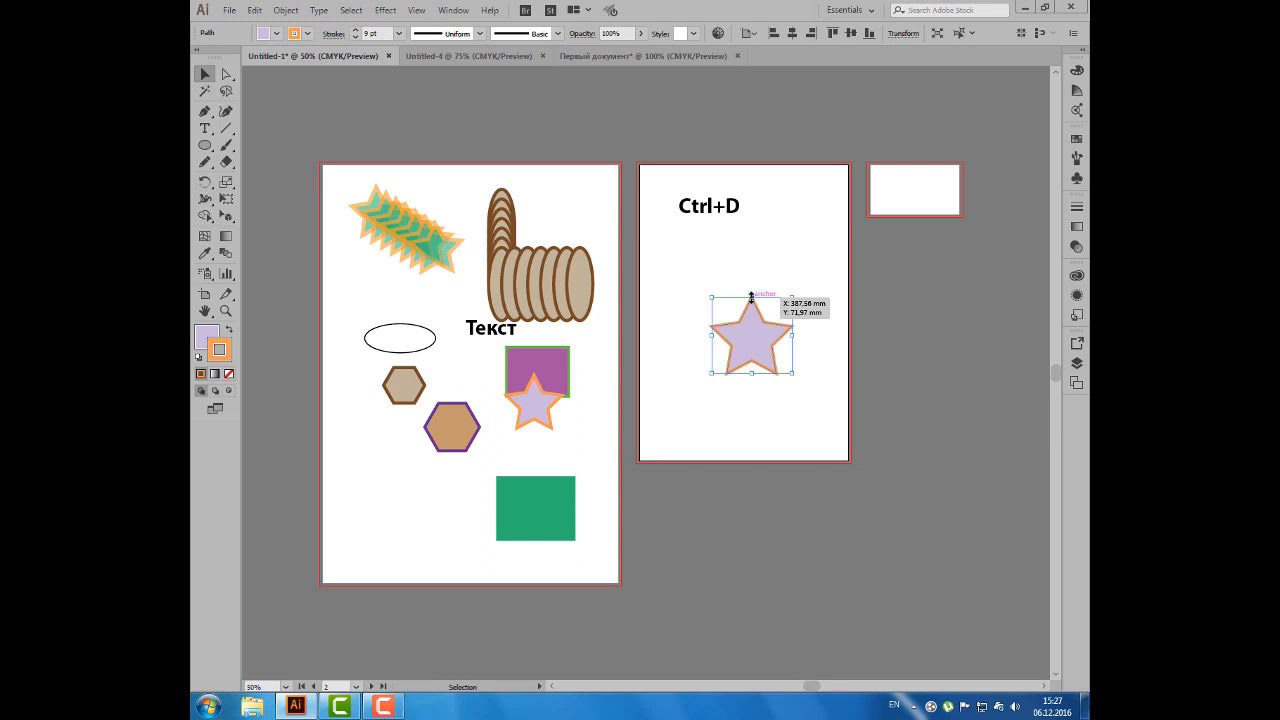
- Resize the copied star one side at a time: extend it upward, raise its lower edge, widen it leftward and pull in its right side
{"action": "left_click_drag", "start_coordinate": [751, 297], "coordinate": [751, 253]}
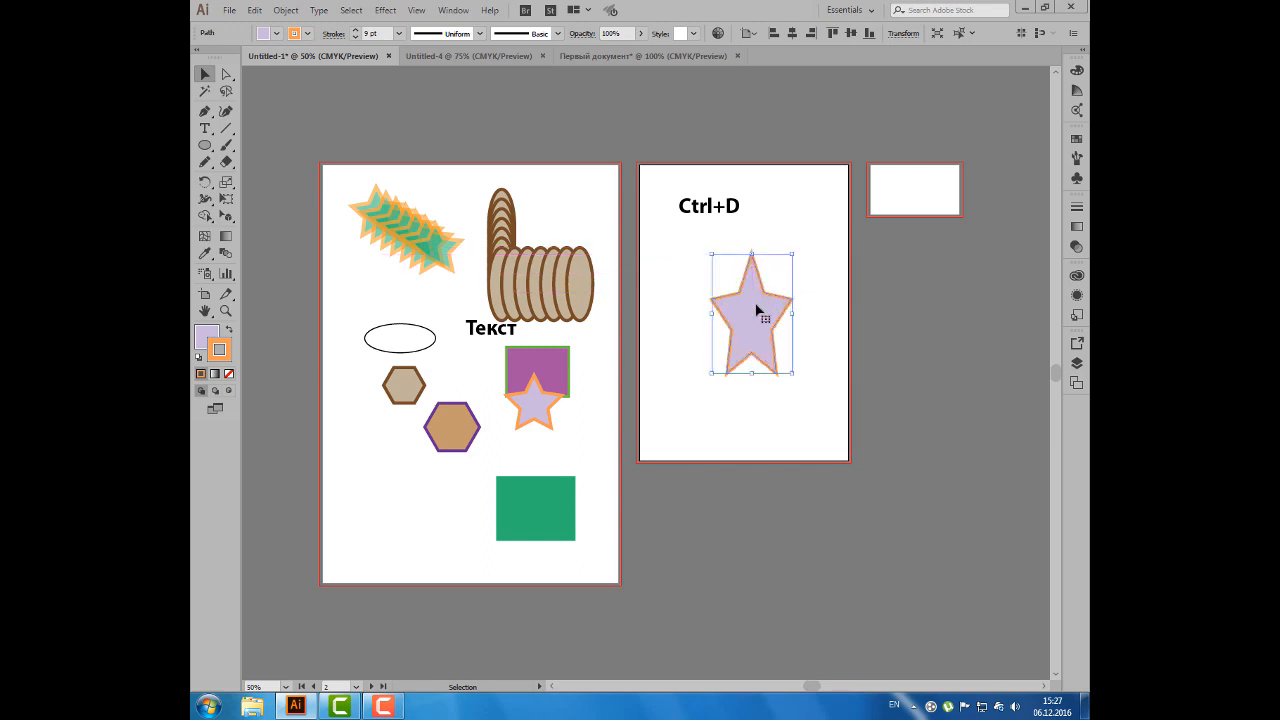
{"action": "left_click_drag", "start_coordinate": [756, 373], "coordinate": [752, 327]}
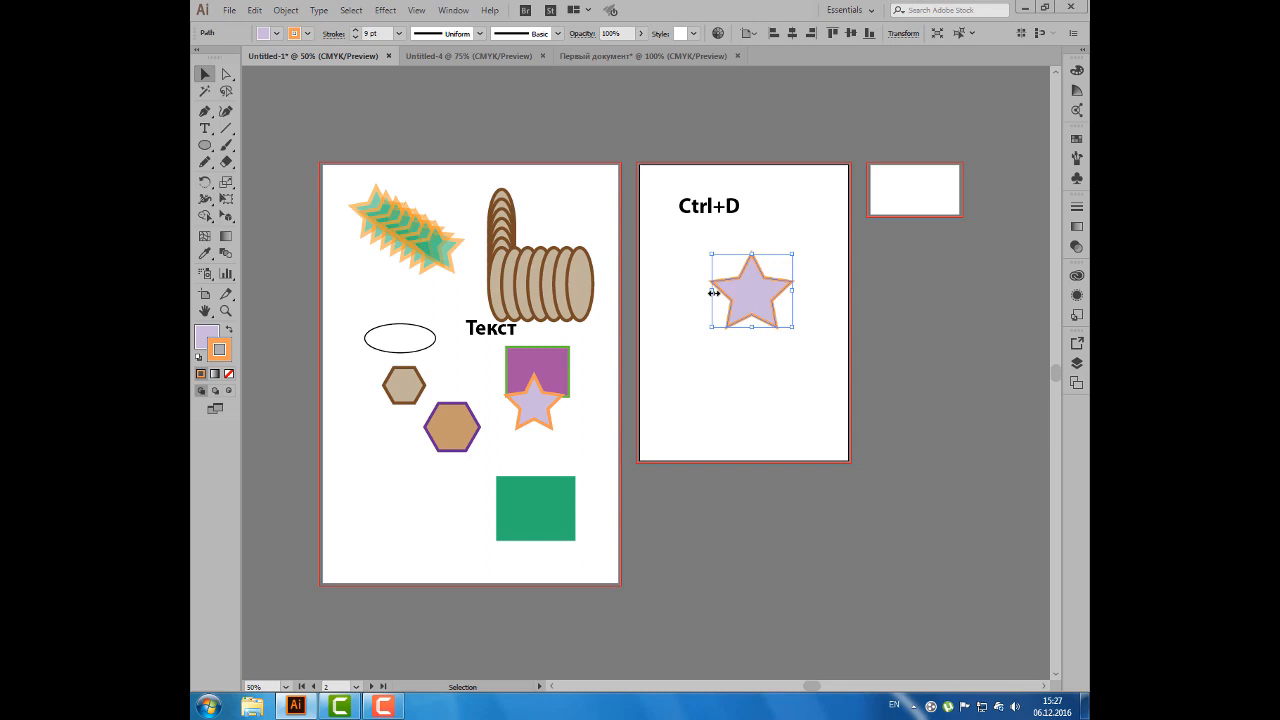
{"action": "left_click_drag", "start_coordinate": [713, 292], "coordinate": [675, 291]}
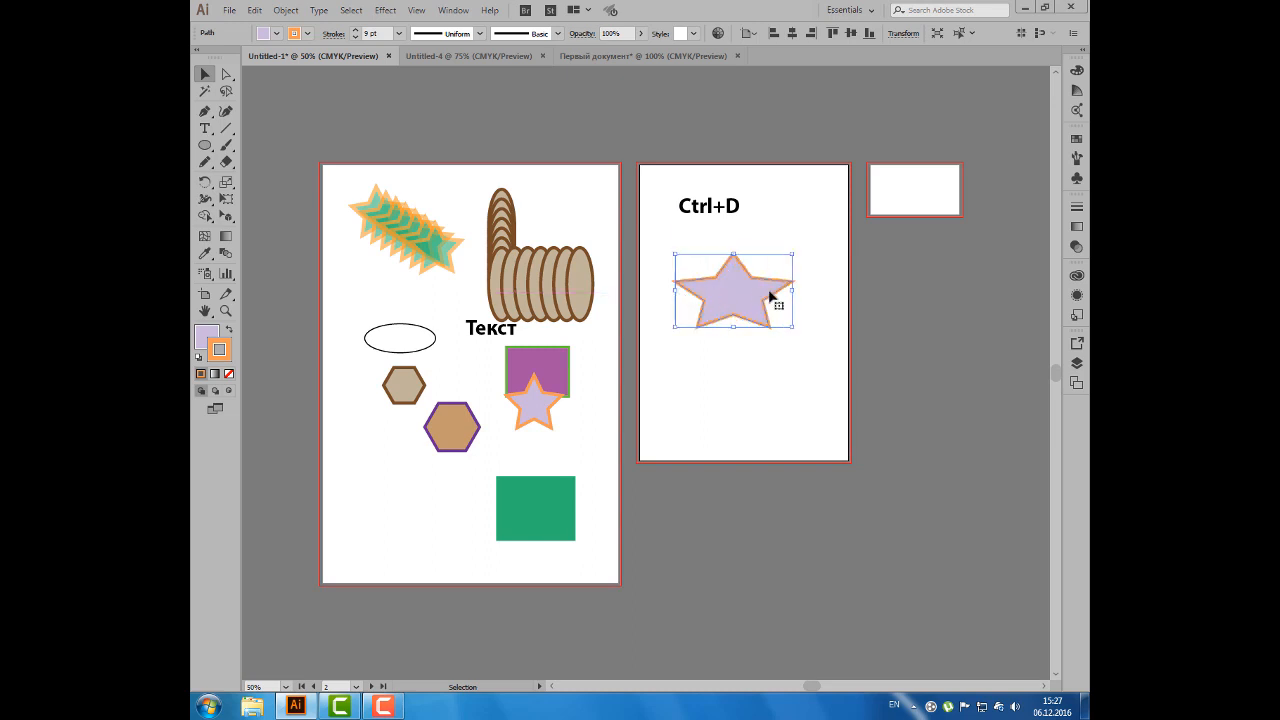
{"action": "left_click_drag", "start_coordinate": [790, 291], "coordinate": [756, 302]}
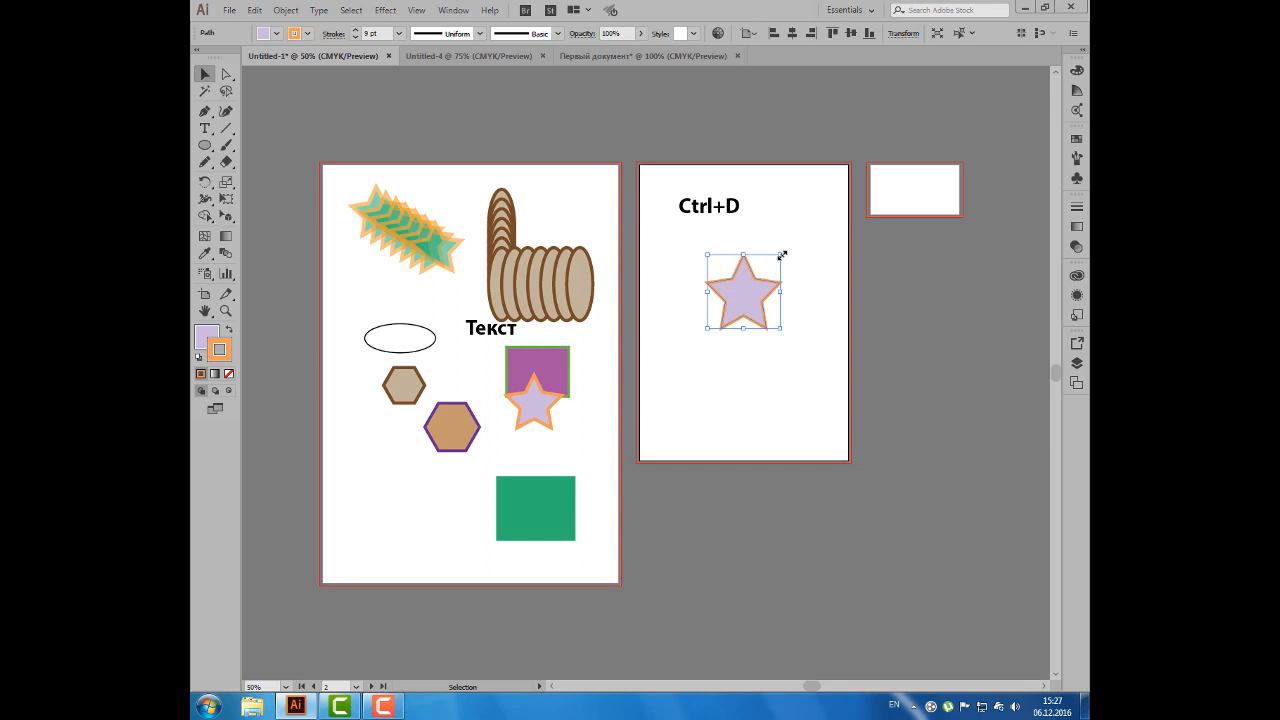
- Enlarge the copied star proportionally, shrink it slightly, and move it down on the second artboard
{"action": "left_click_drag", "start_coordinate": [782, 256], "coordinate": [810, 226]}
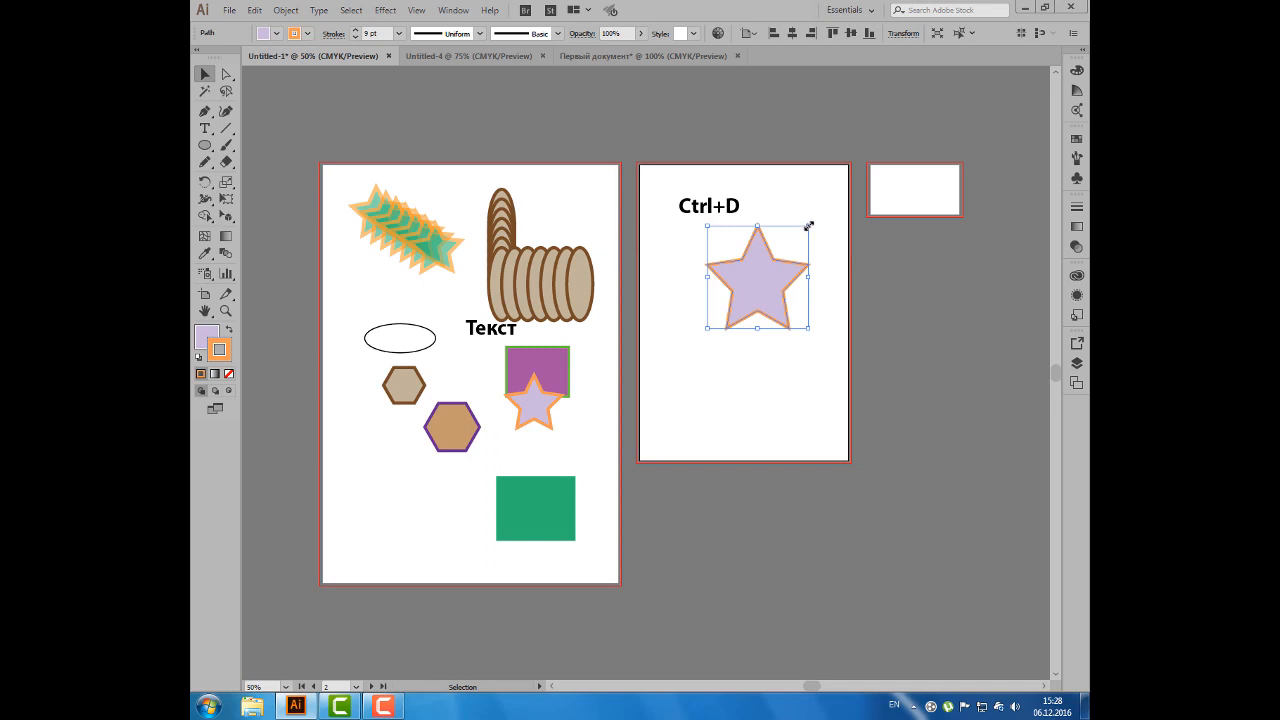
{"action": "mouse_move", "coordinate": [809, 226]}
{"action": "left_mouse_down"}
{"action": "mouse_move", "coordinate": [837, 234]}
{"action": "mouse_move", "coordinate": [811, 220]}
{"action": "mouse_move", "coordinate": [758, 282]}
{"action": "mouse_move", "coordinate": [797, 237]}
{"action": "left_mouse_up"}
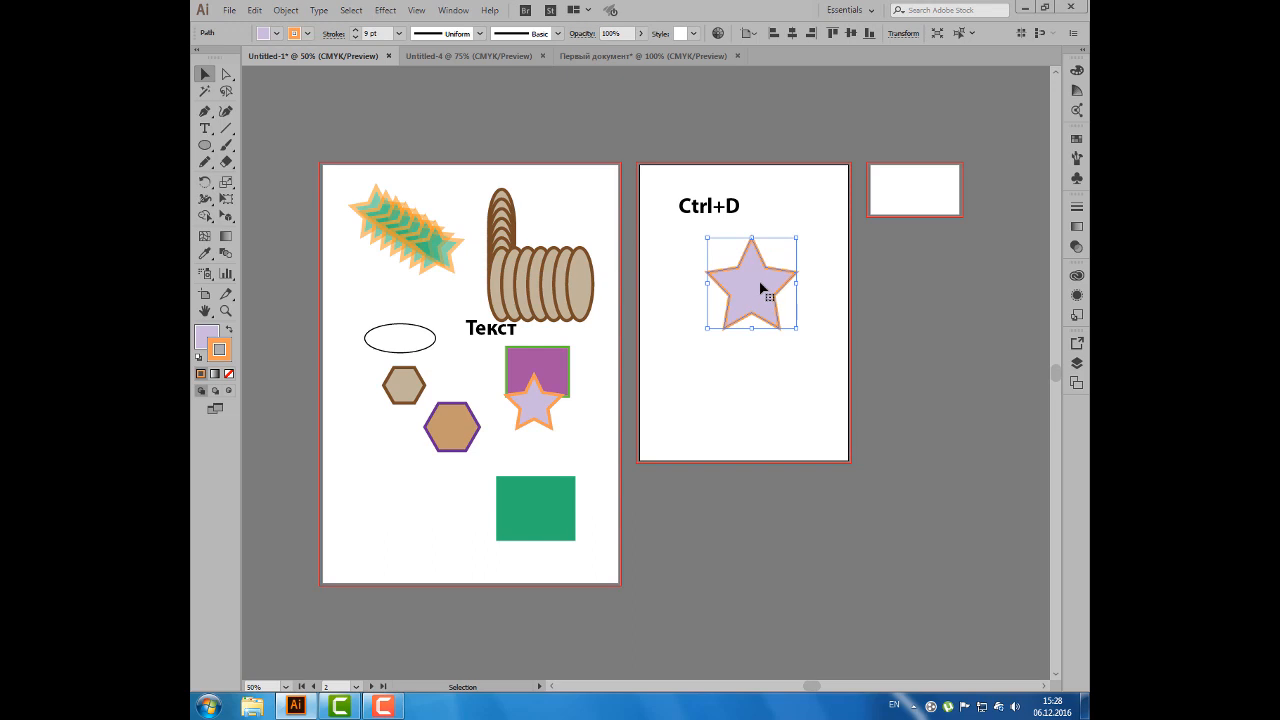
{"action": "left_click_drag", "start_coordinate": [763, 283], "coordinate": [752, 350]}
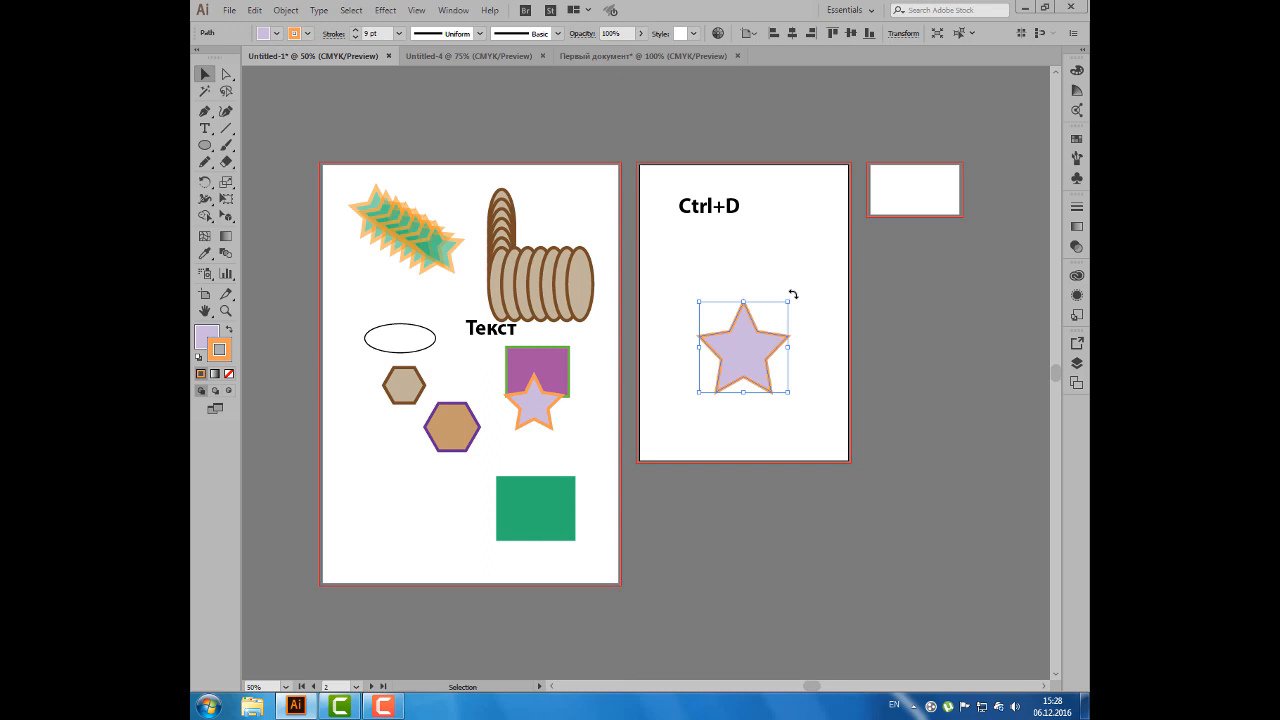
- Try rotating the star on the second artboard about its centre and undo the rotation
{"action": "left_click_drag", "start_coordinate": [793, 295], "coordinate": [755, 277]}
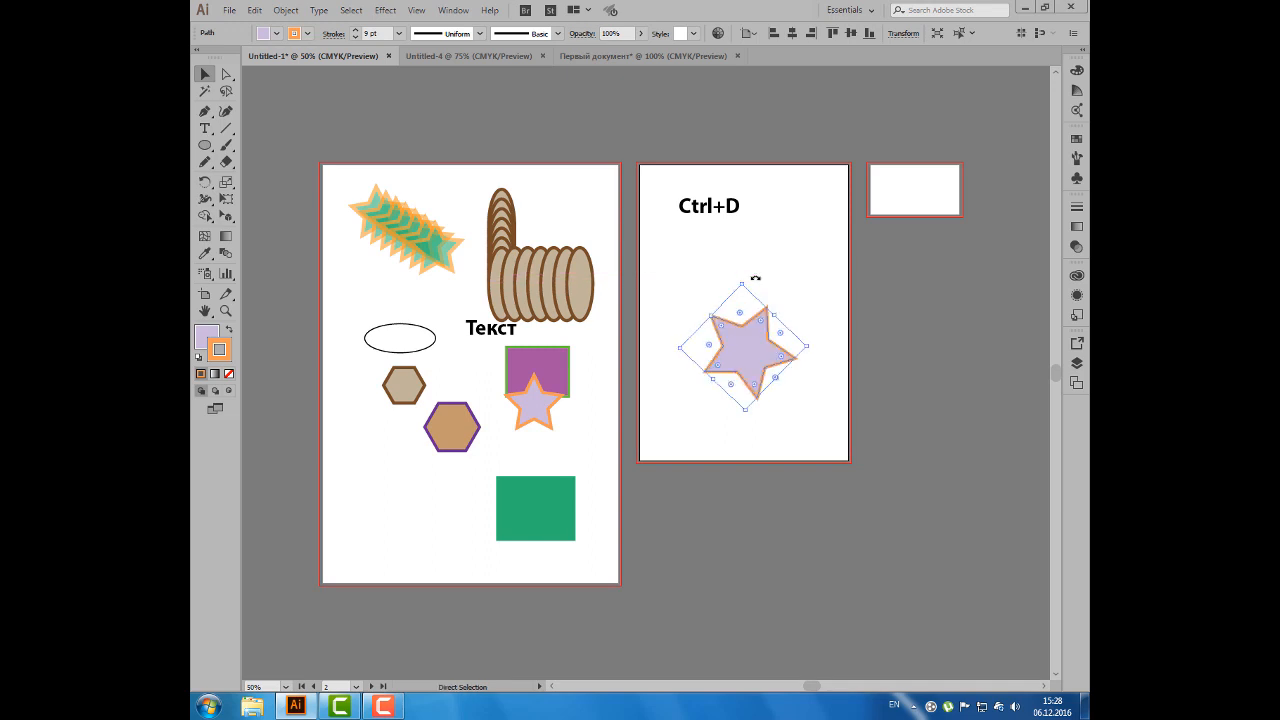
{"action": "key", "text": "ctrl+d"}
{"action": "key", "text": "ctrl+d"}
{"action": "key", "text": "ctrl+z"}
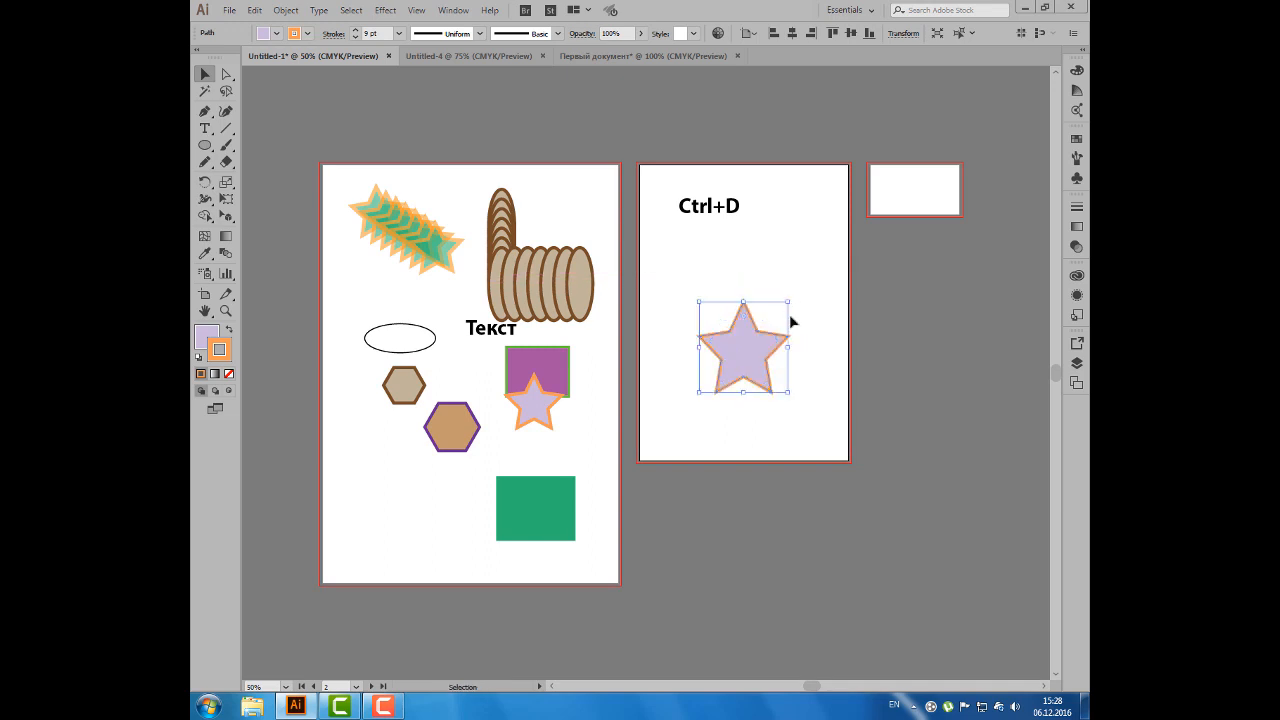
{"action": "left_click_drag", "start_coordinate": [767, 278], "coordinate": [760, 277]}
{"action": "key", "text": "ctrl+z"}
{"action": "key", "text": "a"}
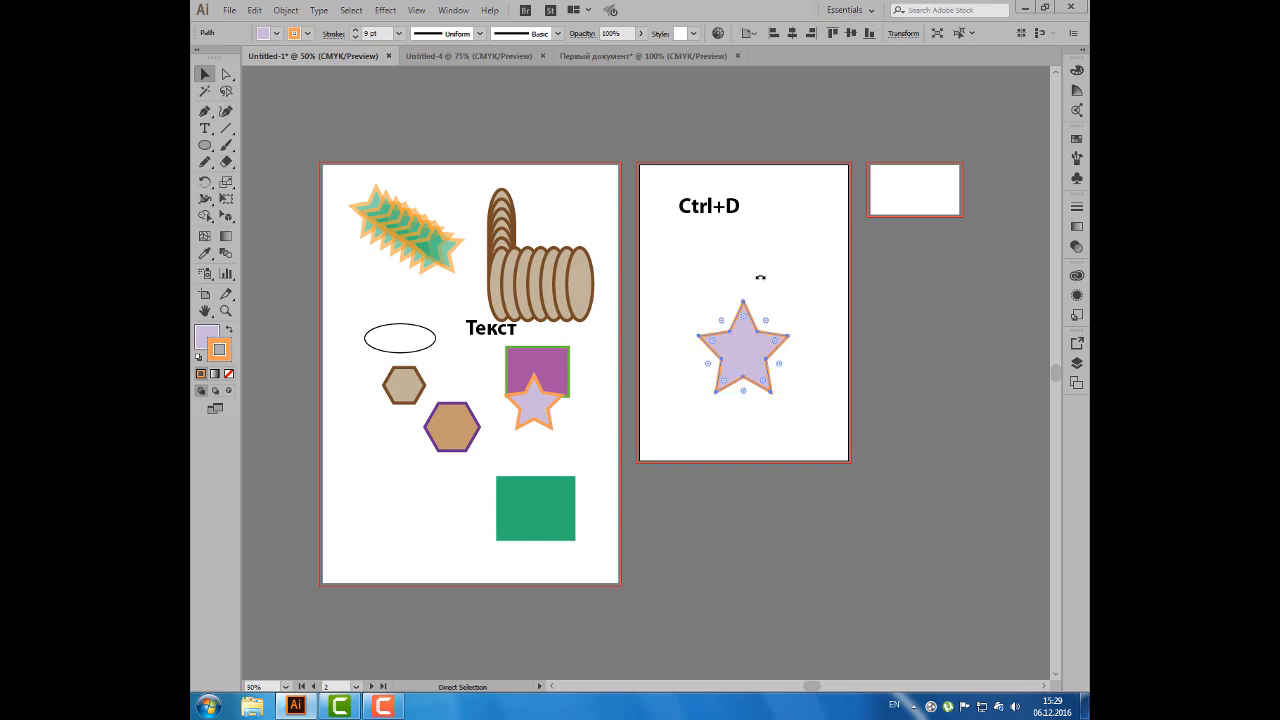
- Duplicate the "Ctrl+D" text directly below itself and change the copy to read "Ctrl+Shift+B"
{"action": "key", "text": "v"}
{"action": "left_click_drag", "start_coordinate": [698, 212], "coordinate": [700, 238]}
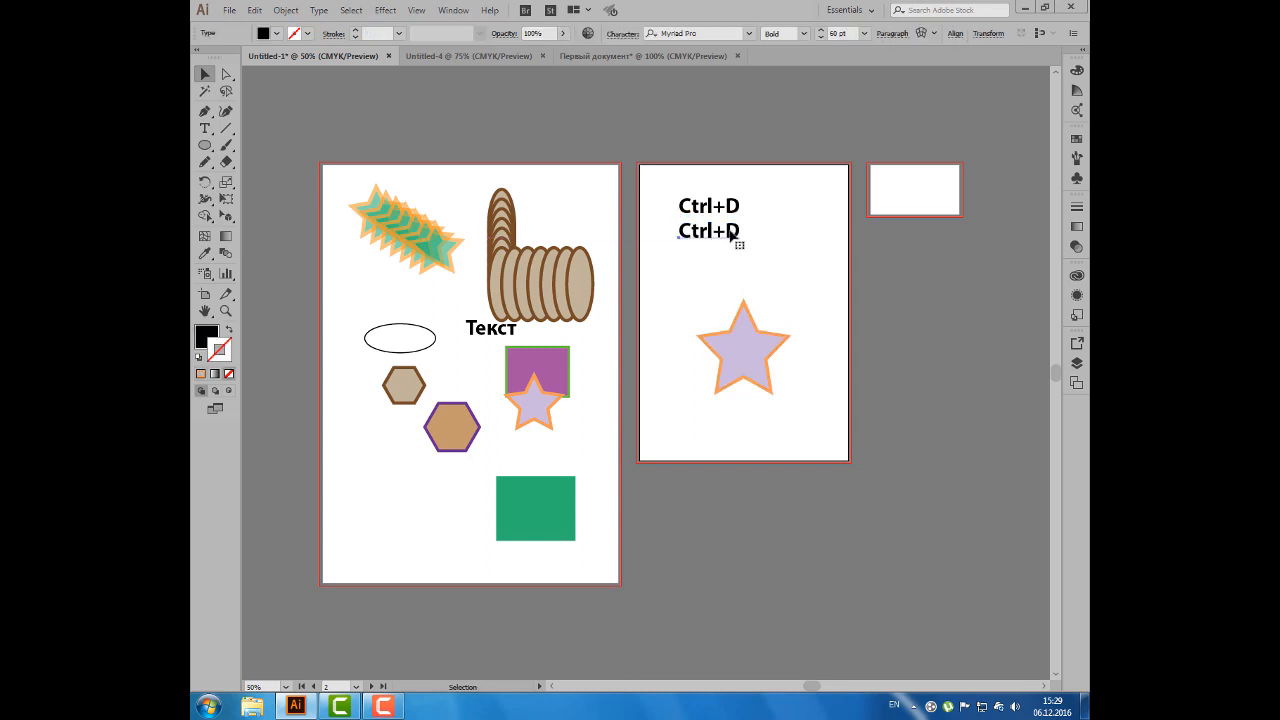
{"action": "double_click", "coordinate": [731, 234]}
{"action": "left_click_drag", "start_coordinate": [727, 231], "coordinate": [740, 231]}
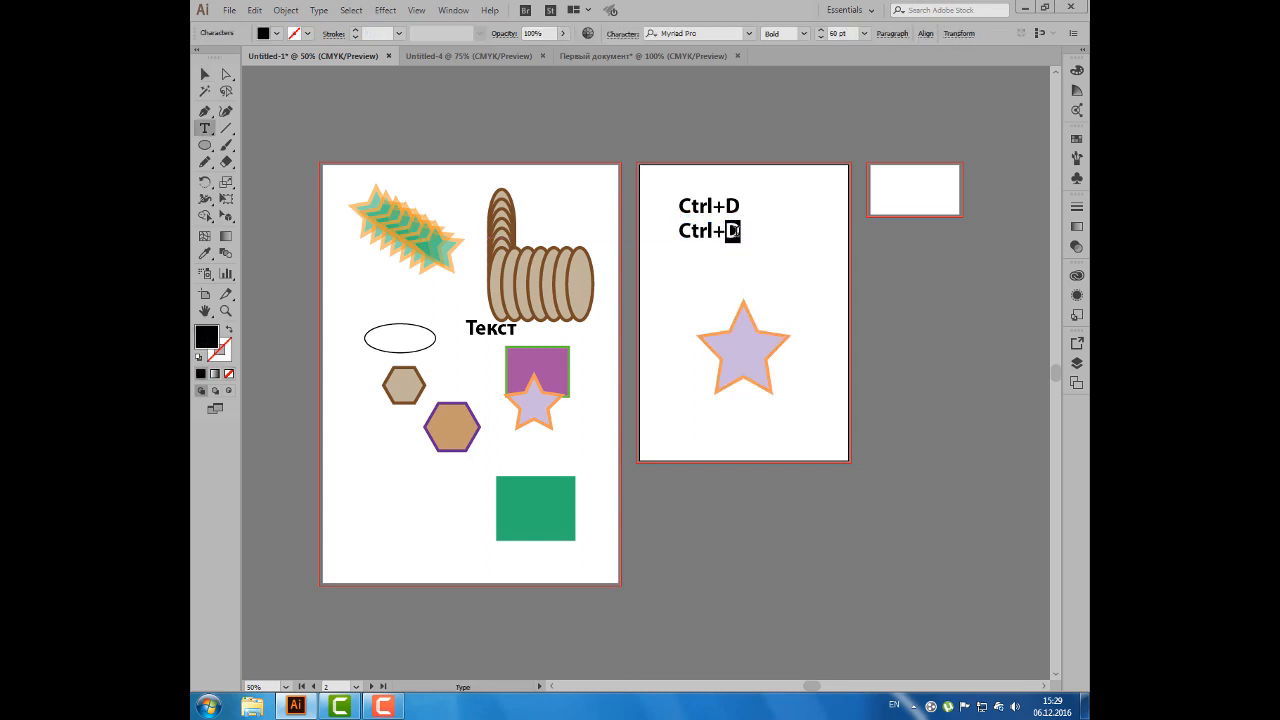
{"action": "left_click", "coordinate": [699, 231]}
{"action": "left_click", "coordinate": [205, 75]}
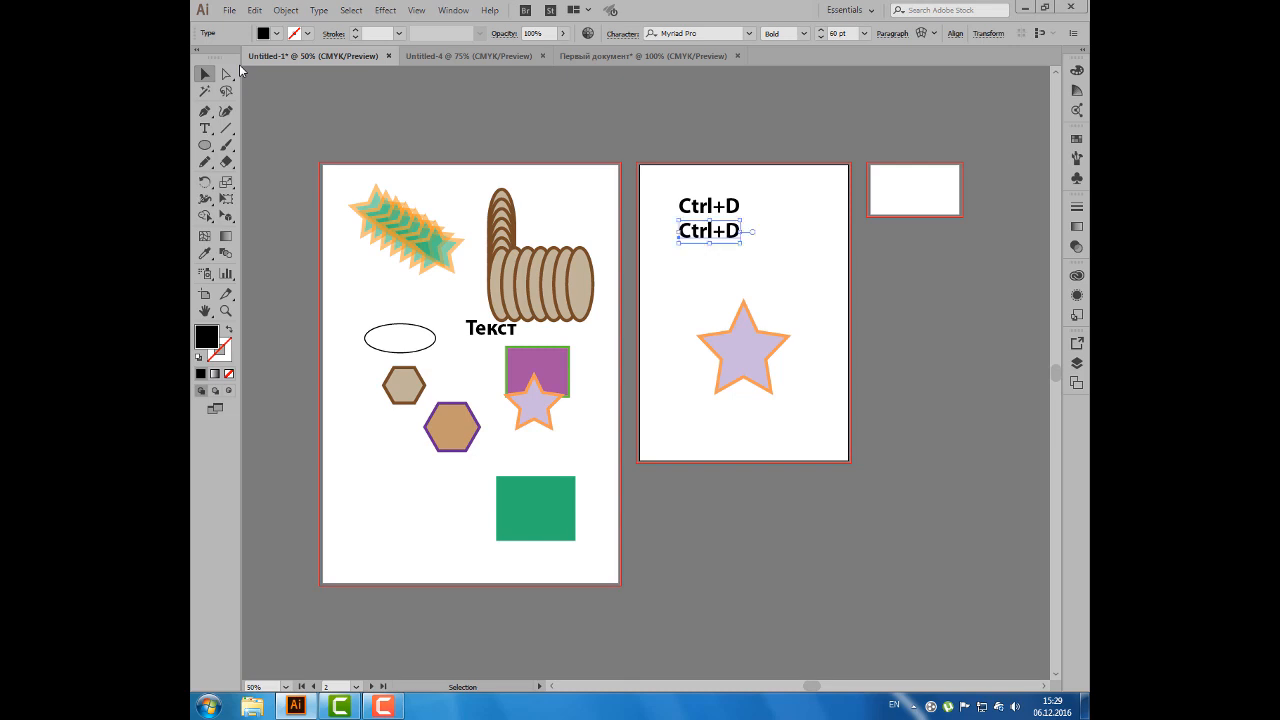
{"action": "key", "text": "ctrl+shift+b"}
{"action": "double_click", "coordinate": [731, 231]}
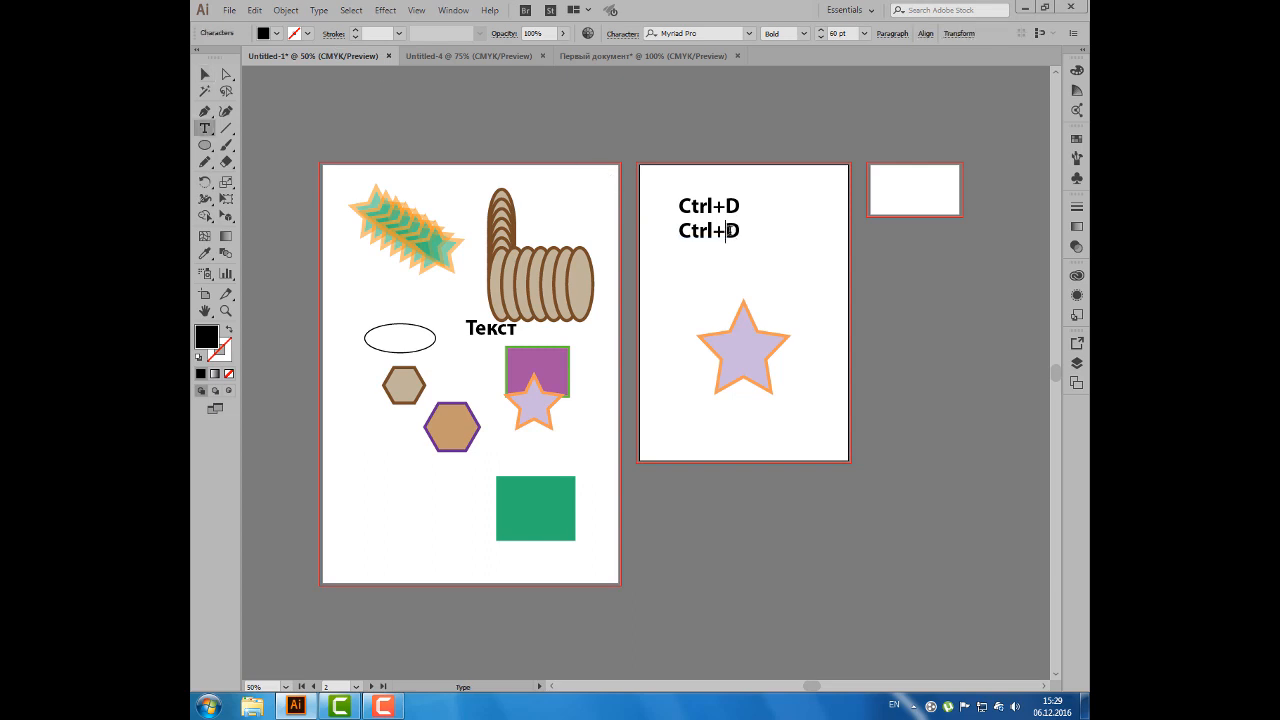
{"action": "left_click_drag", "start_coordinate": [725, 231], "coordinate": [741, 229]}
{"action": "type", "text": "Shift+B"}
{"action": "left_click", "coordinate": [205, 74]}
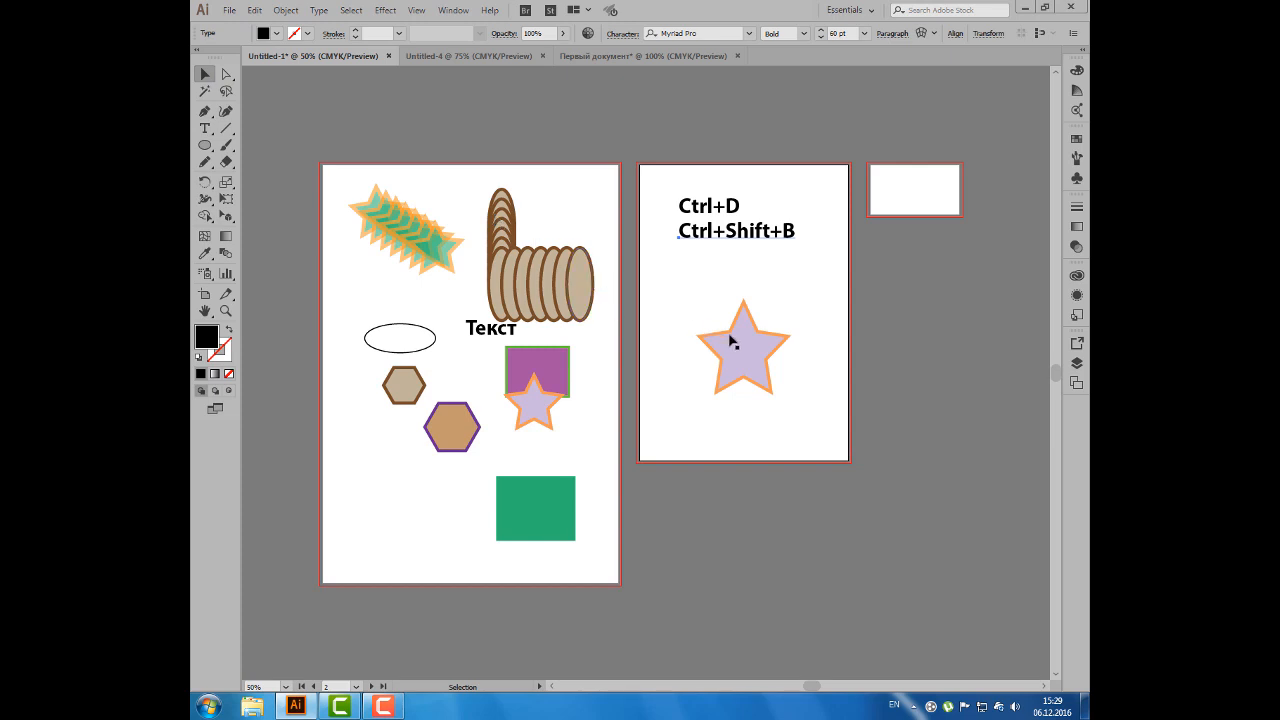
- Move the star slightly up and left, toggle its bounding box back on, and deselect it
{"action": "mouse_move", "coordinate": [731, 341]}
{"action": "left_mouse_down"}
{"action": "mouse_move", "coordinate": [714, 308]}
{"action": "mouse_move", "coordinate": [724, 319]}
{"action": "left_mouse_up"}
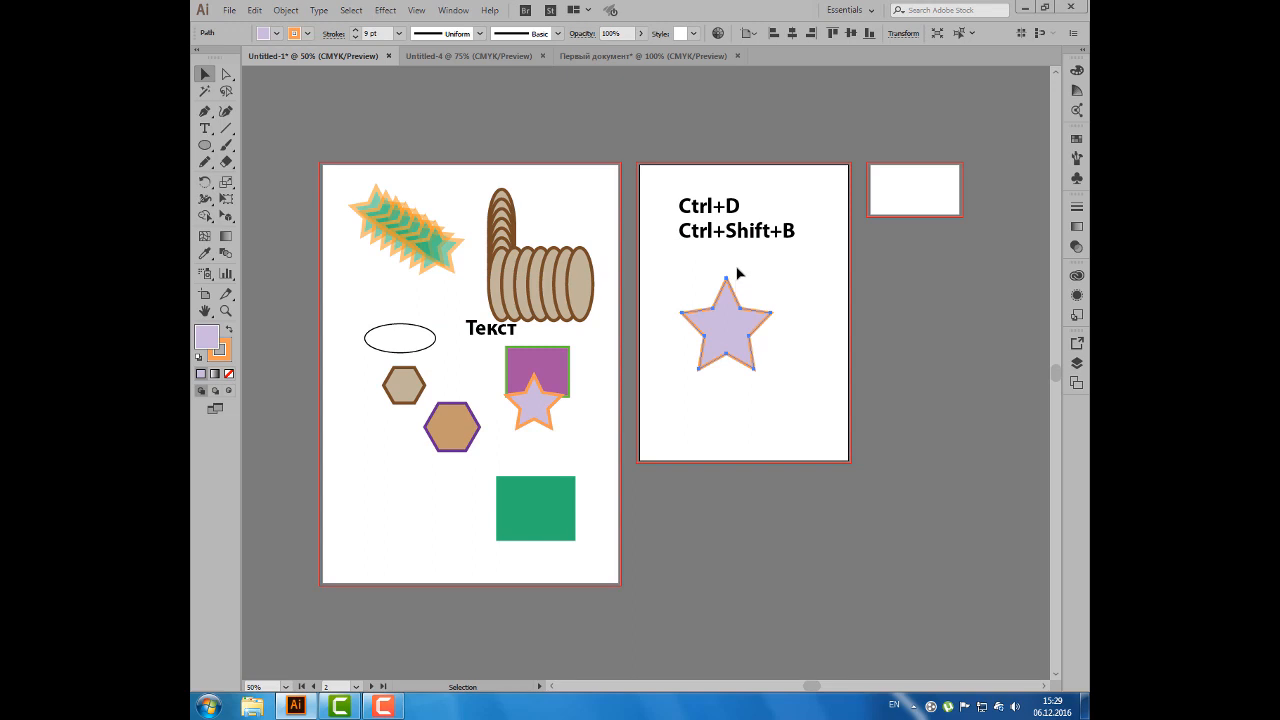
{"action": "key", "text": "ctrl+shift+b"}
{"action": "key", "text": "ctrl+shift+b"}
{"action": "key", "text": "ctrl+shift+b"}
{"action": "left_click", "coordinate": [415, 11]}
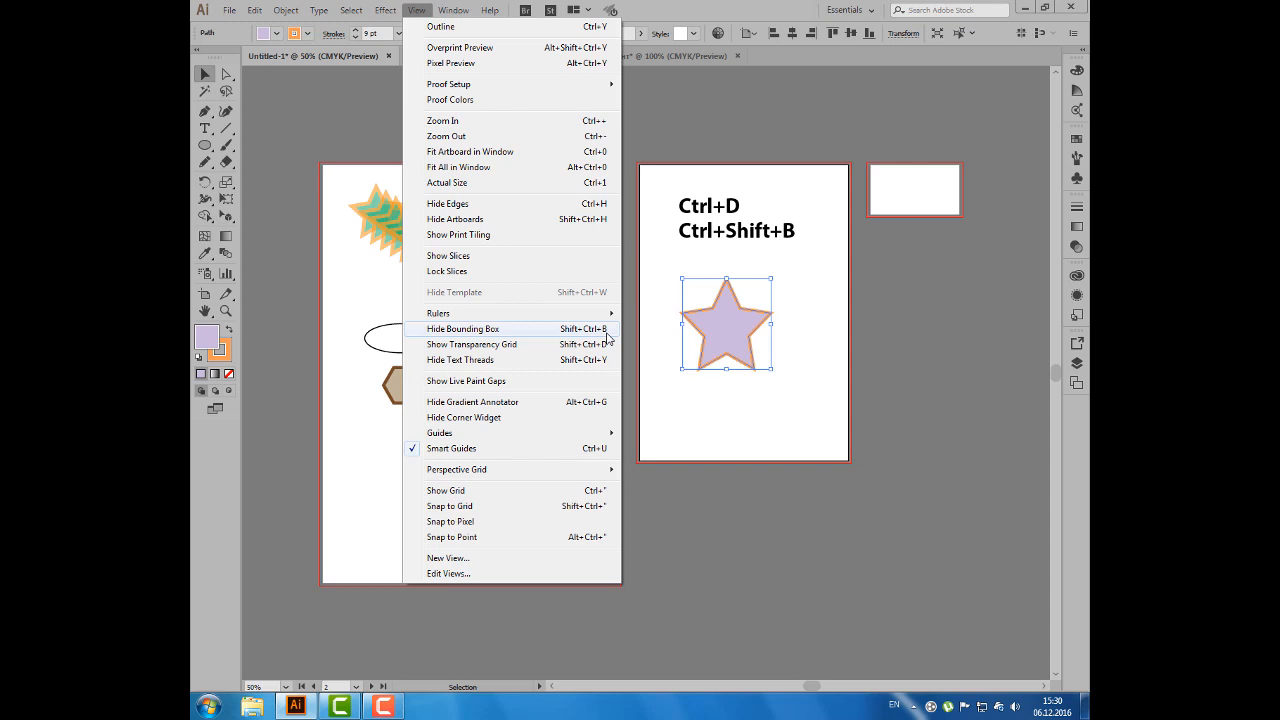
{"action": "left_click", "coordinate": [663, 331]}
{"action": "left_click", "coordinate": [665, 331]}
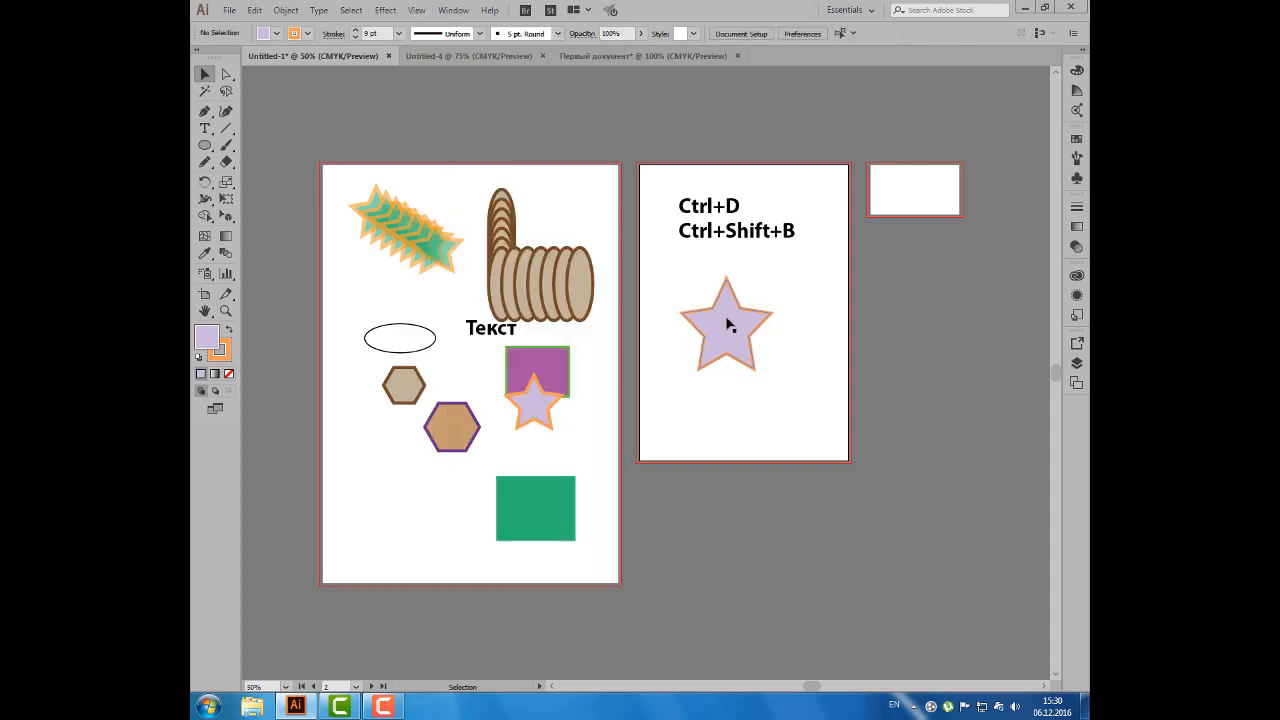
- Reposition the star up and left, and shift it horizontally to the right beneath the "Ctrl+Shift+B" text
{"action": "left_click_drag", "start_coordinate": [729, 324], "coordinate": [713, 306]}
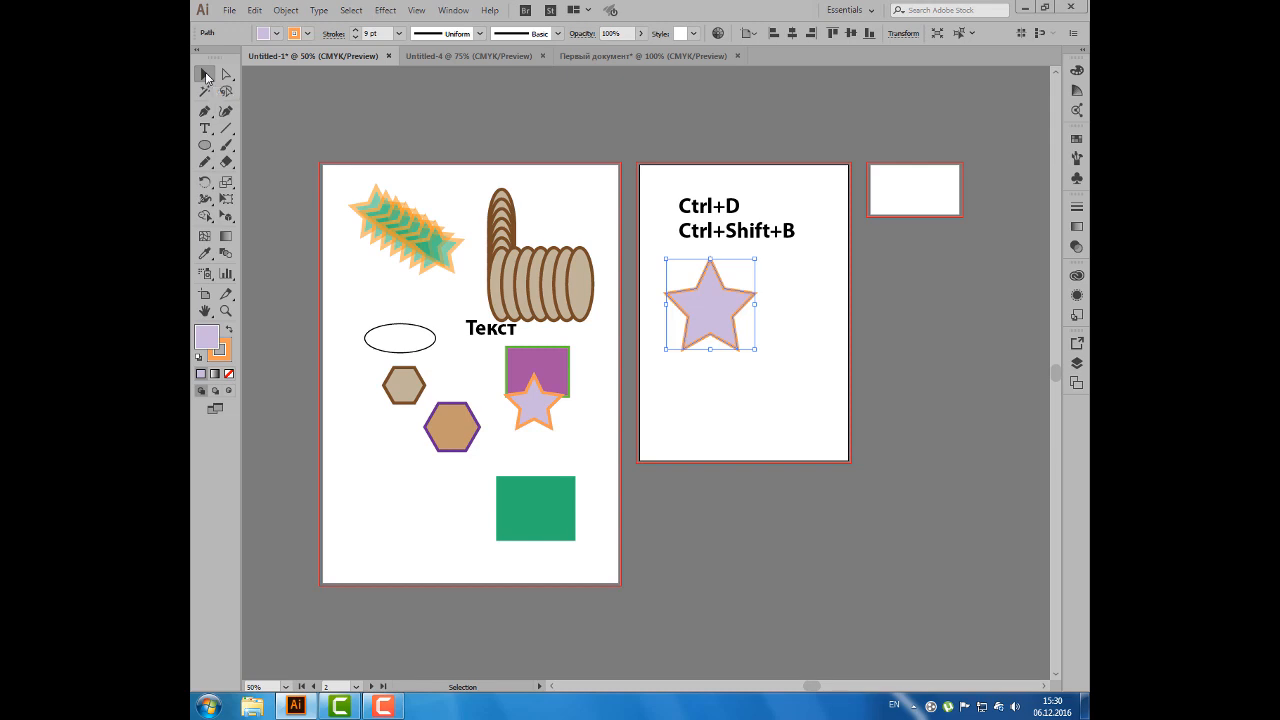
{"action": "left_click", "coordinate": [355, 77]}
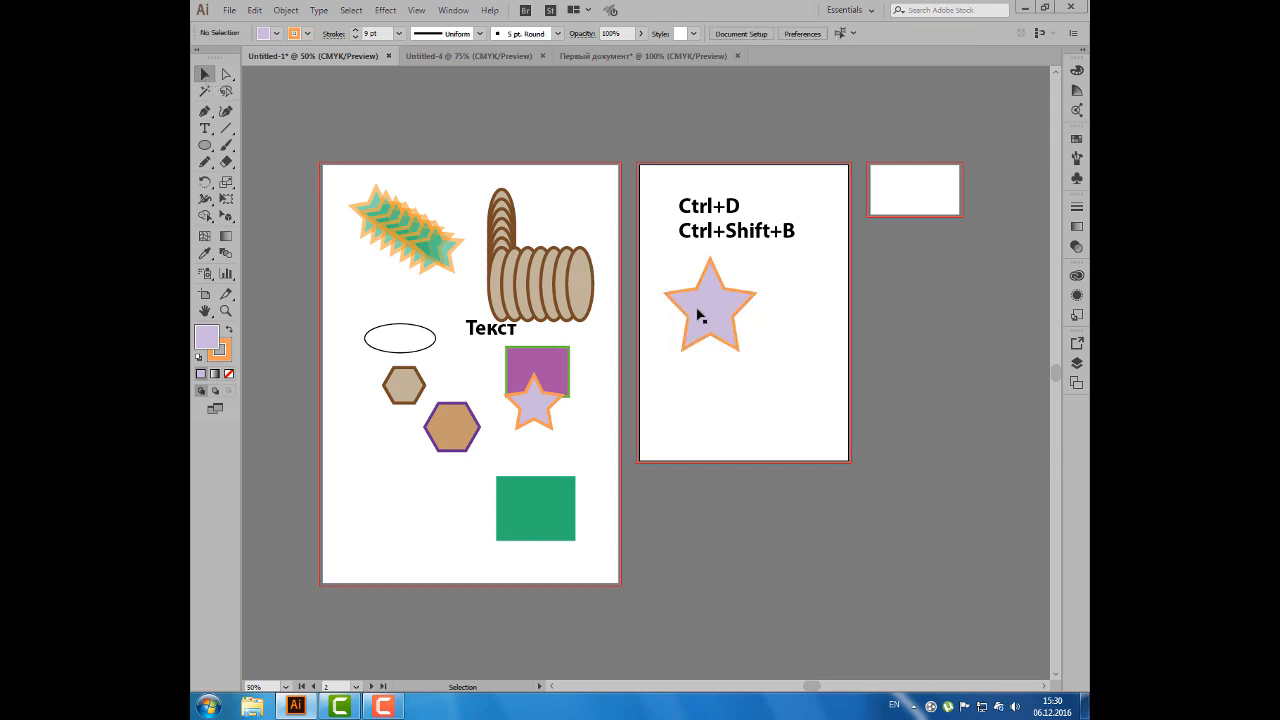
{"action": "left_click_drag", "start_coordinate": [709, 314], "coordinate": [743, 313]}
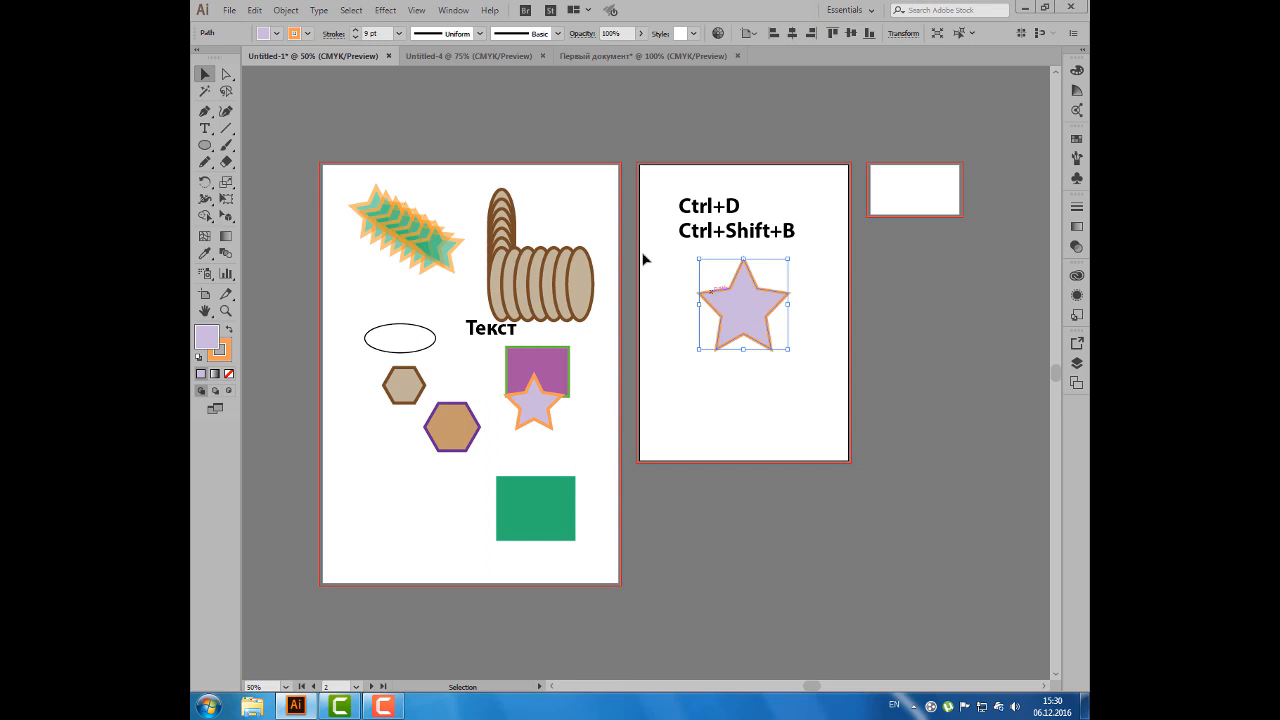
- Stretch the star's two lower tips down and outward with the Direct Selection tool, and move the whole shape lower
{"action": "left_click", "coordinate": [228, 75]}
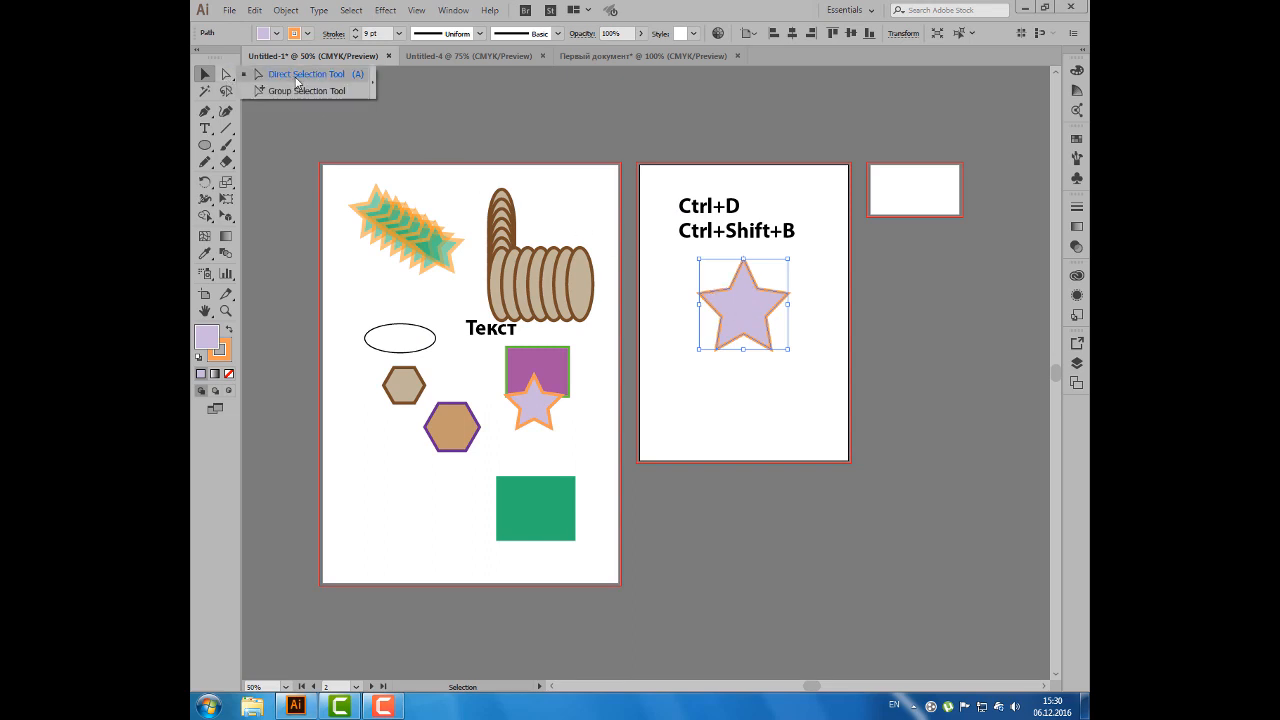
{"action": "left_click", "coordinate": [365, 76]}
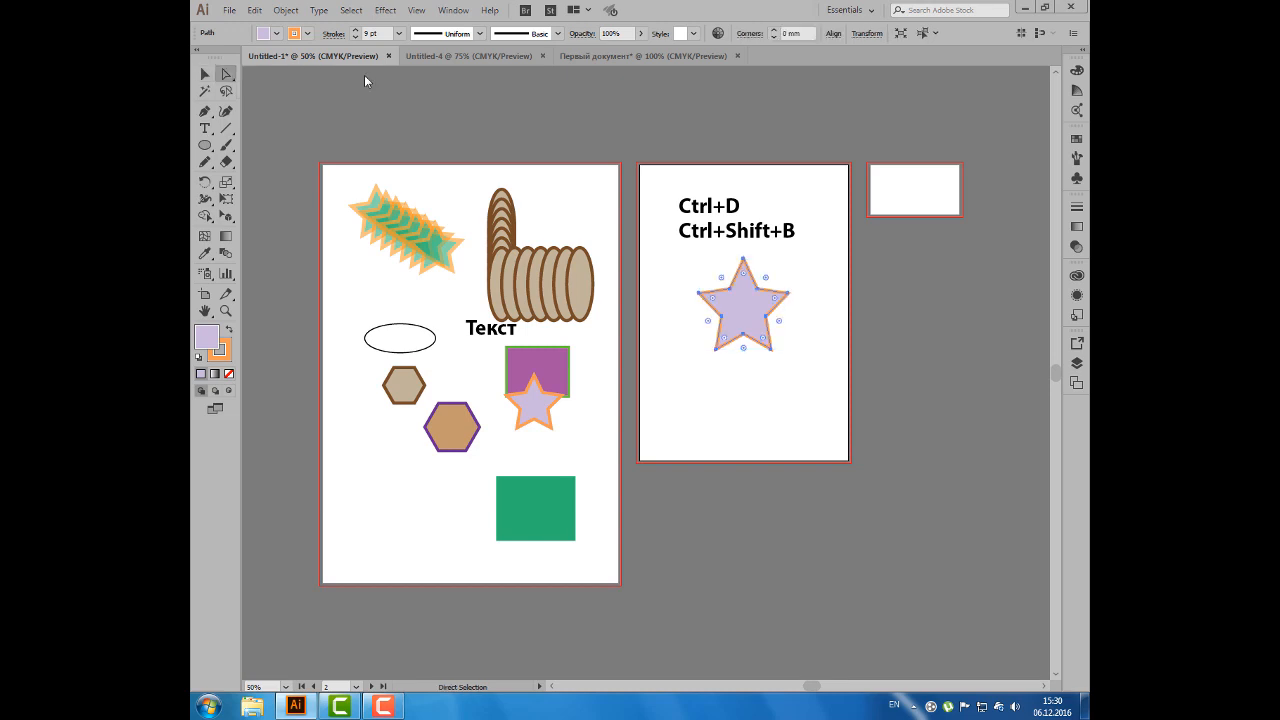
{"action": "left_click", "coordinate": [716, 350]}
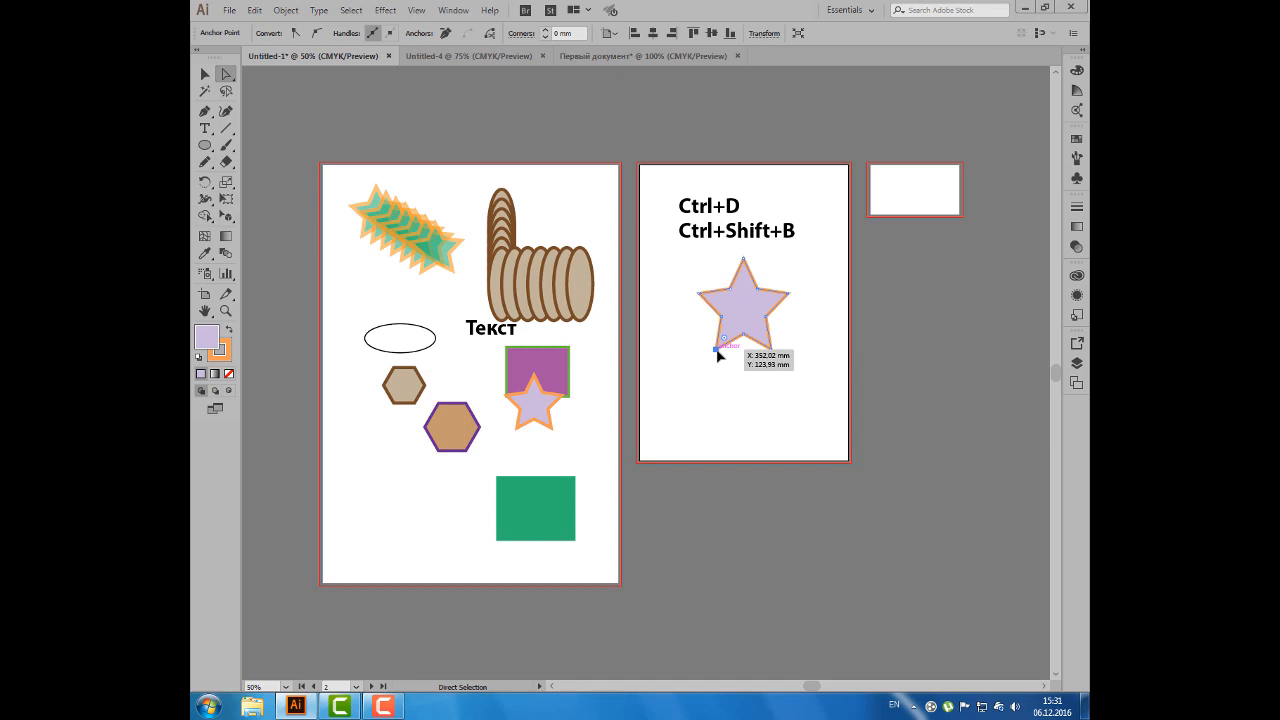
{"action": "left_click_drag", "start_coordinate": [718, 355], "coordinate": [687, 396]}
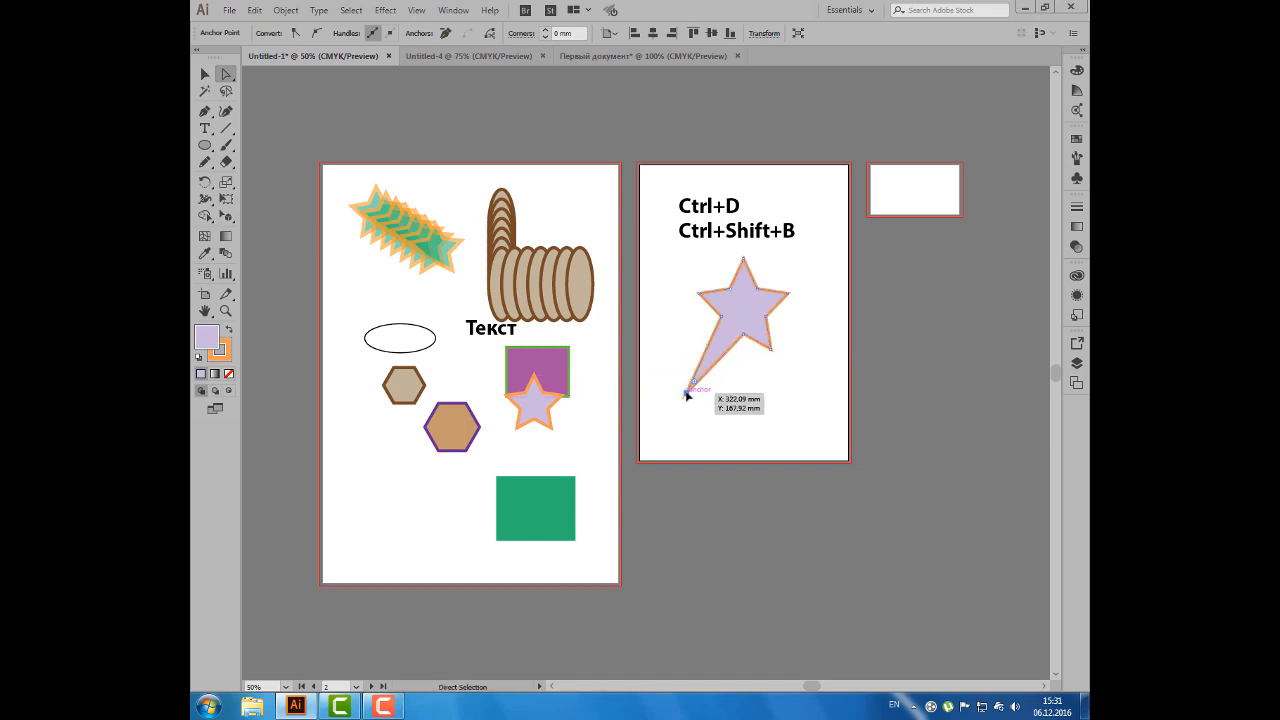
{"action": "left_click", "coordinate": [772, 353]}
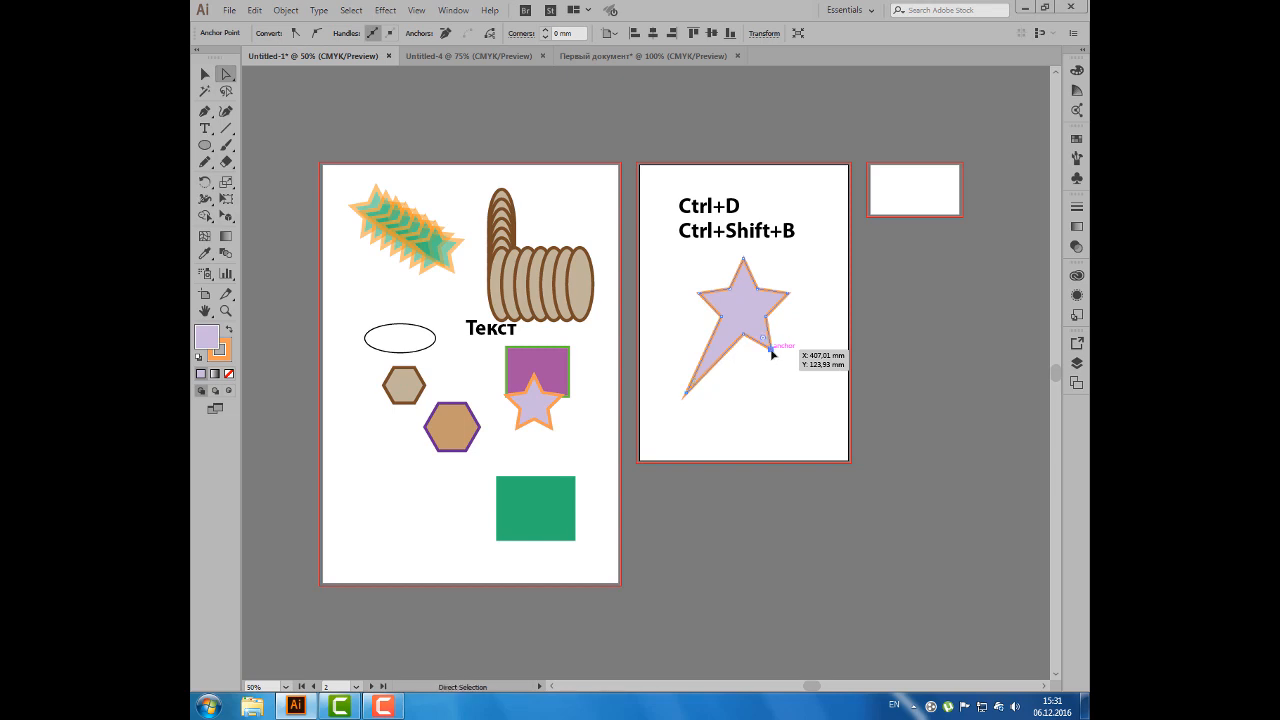
{"action": "left_click_drag", "start_coordinate": [772, 353], "coordinate": [809, 398]}
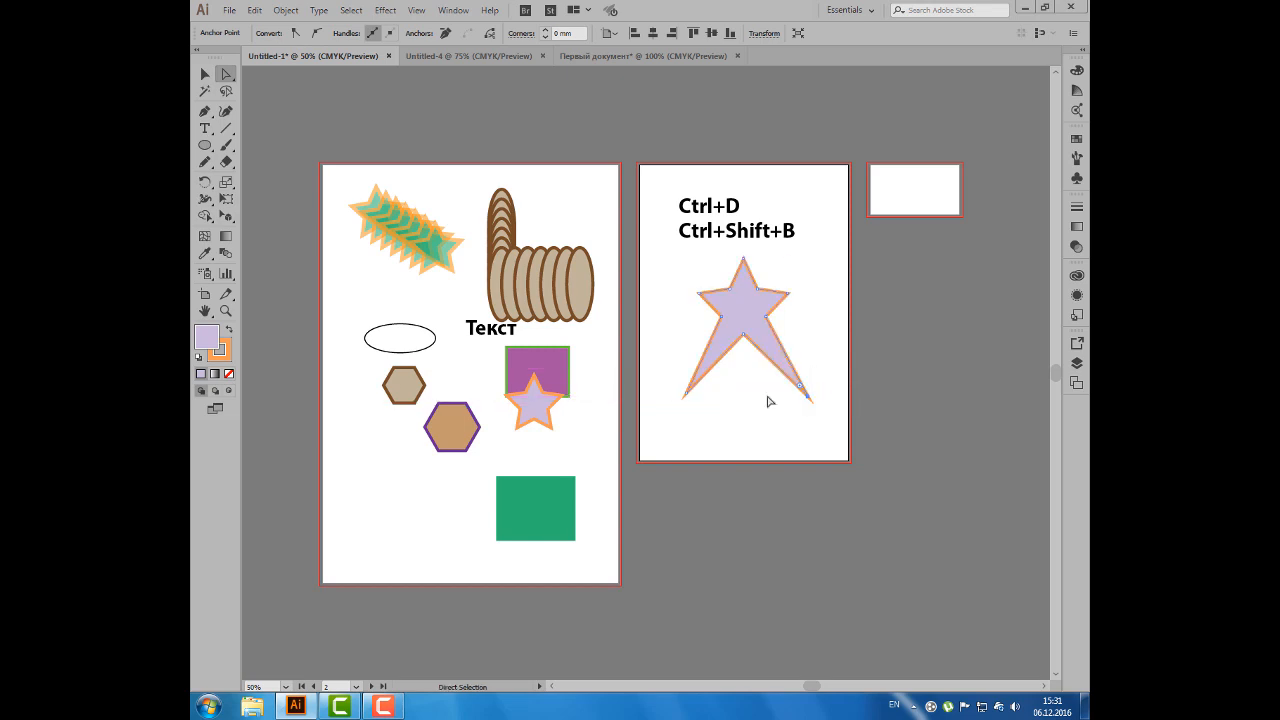
{"action": "left_click_drag", "start_coordinate": [746, 316], "coordinate": [745, 363]}
- Convert the star's top tip to a smooth point and lengthen its horizontal handles to form a broad rounded head
{"action": "left_click", "coordinate": [743, 307]}
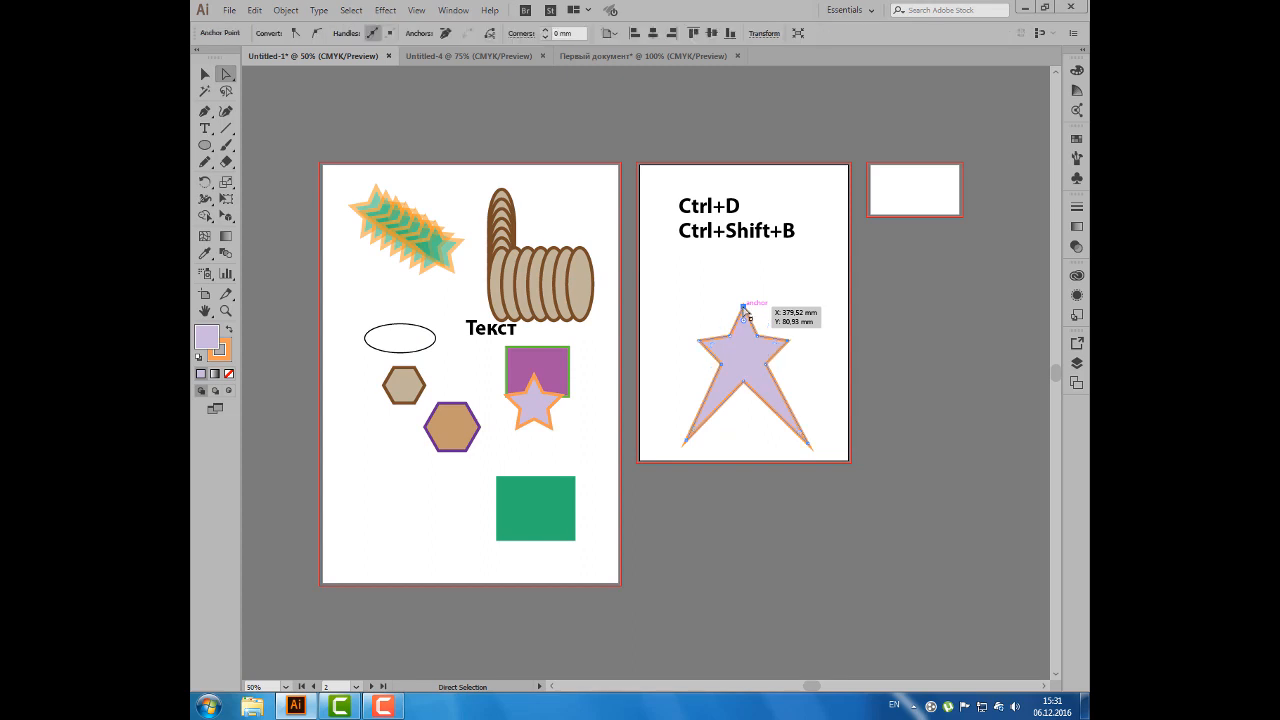
{"action": "left_click", "coordinate": [316, 36]}
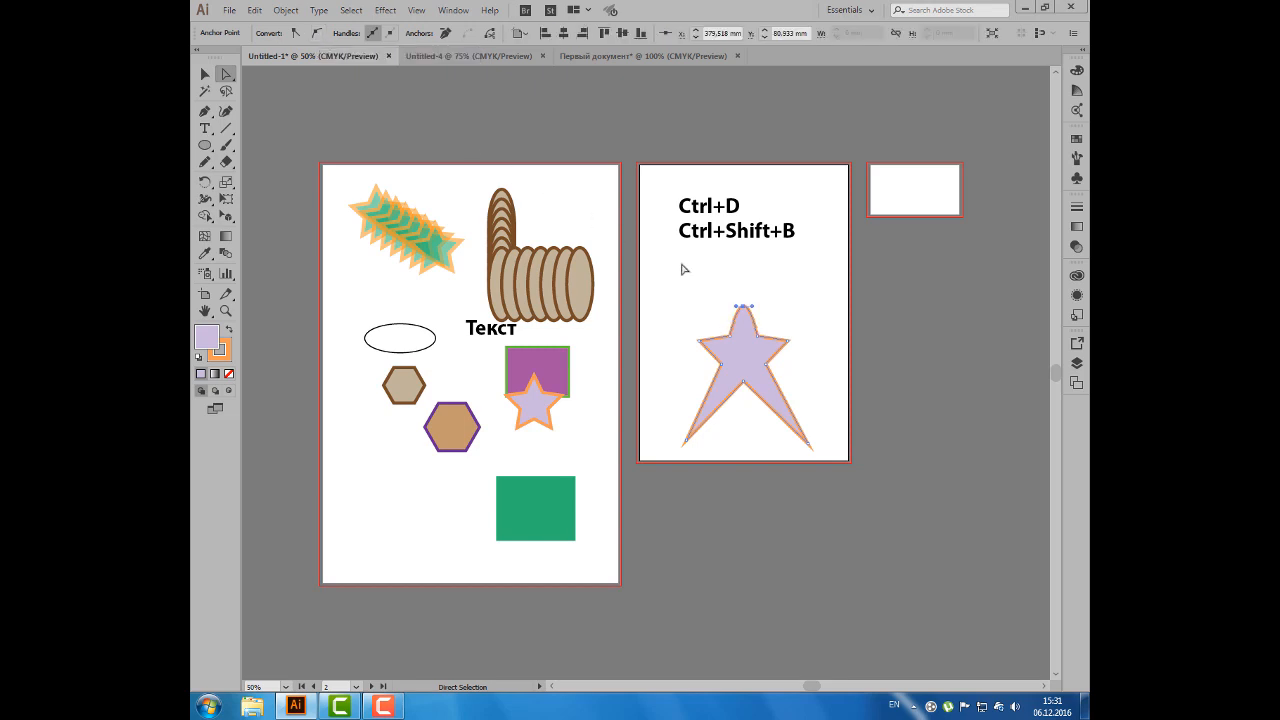
{"action": "mouse_move", "coordinate": [737, 310]}
{"action": "left_mouse_down"}
{"action": "mouse_move", "coordinate": [762, 306]}
{"action": "mouse_move", "coordinate": [724, 306]}
{"action": "left_mouse_up"}
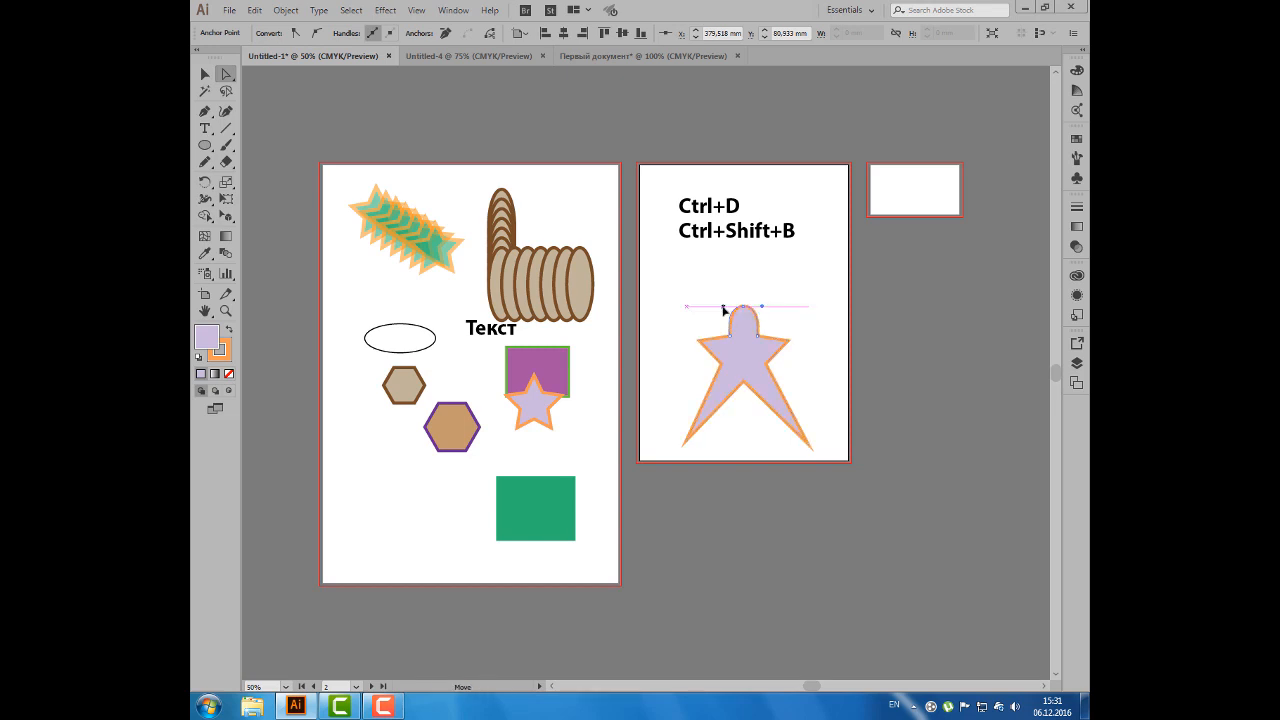
{"action": "scroll", "coordinate": [786, 327], "scroll_direction": "up", "scroll_amount": 1}
{"action": "scroll", "coordinate": [786, 327], "scroll_direction": "up", "scroll_amount": 1}
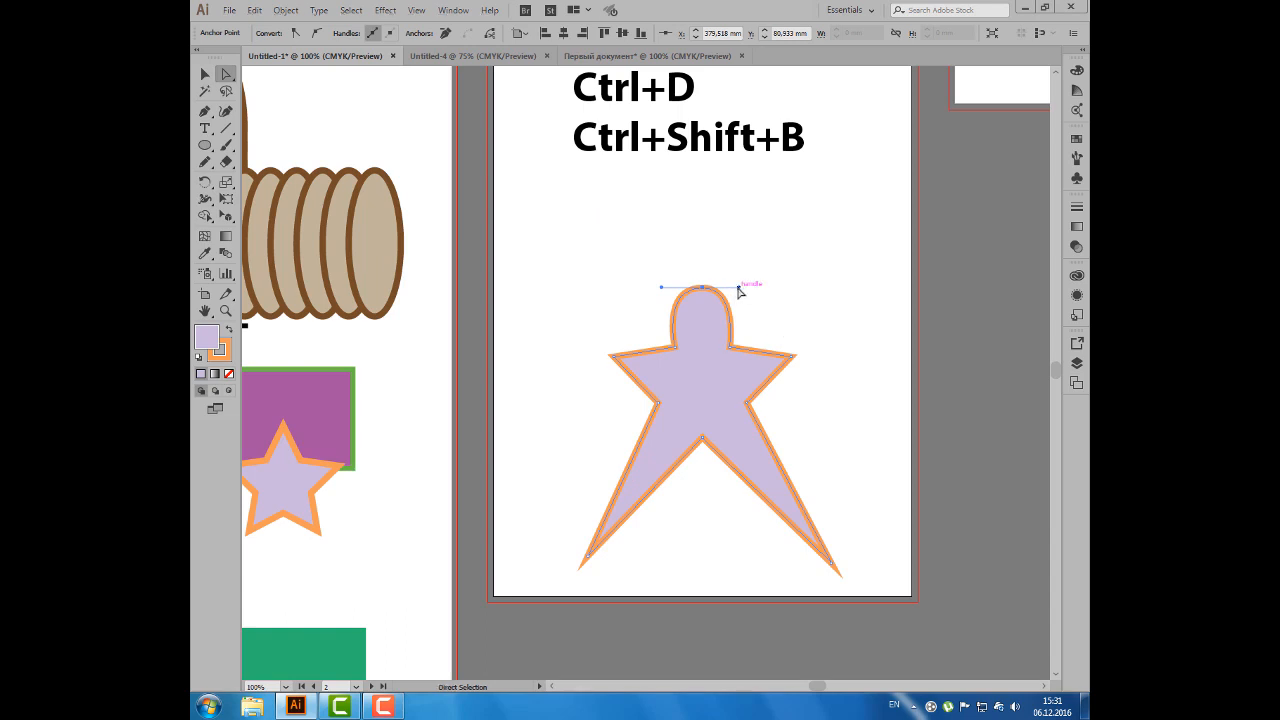
{"action": "mouse_move", "coordinate": [740, 283]}
{"action": "left_mouse_down"}
{"action": "mouse_move", "coordinate": [731, 266]}
{"action": "mouse_move", "coordinate": [743, 300]}
{"action": "mouse_move", "coordinate": [731, 263]}
{"action": "mouse_move", "coordinate": [745, 287]}
{"action": "left_mouse_up"}
{"action": "mouse_move", "coordinate": [745, 290]}
{"action": "left_mouse_down"}
{"action": "mouse_move", "coordinate": [717, 249]}
{"action": "mouse_move", "coordinate": [748, 293]}
{"action": "mouse_move", "coordinate": [729, 257]}
{"action": "mouse_move", "coordinate": [680, 251]}
{"action": "mouse_move", "coordinate": [742, 288]}
{"action": "mouse_move", "coordinate": [729, 305]}
{"action": "mouse_move", "coordinate": [745, 291]}
{"action": "left_mouse_up"}
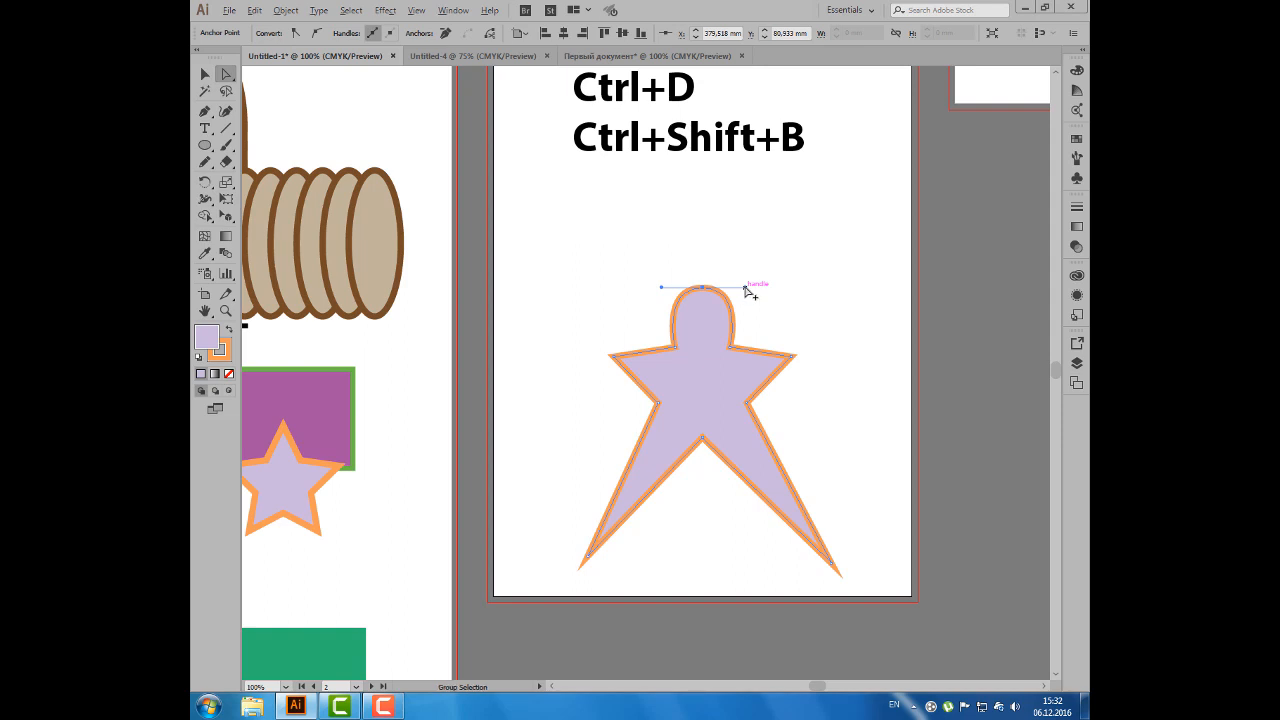
- Tilt the right handle of the star's top anchor upward independently of the left handle, breaking the smooth curve
{"action": "left_click_drag", "start_coordinate": [745, 291], "coordinate": [754, 272]}
{"action": "left_click_drag", "start_coordinate": [753, 263], "coordinate": [750, 265]}
{"action": "left_click_drag", "start_coordinate": [750, 265], "coordinate": [748, 268]}
{"action": "left_click_drag", "start_coordinate": [748, 267], "coordinate": [744, 288]}
{"action": "key", "text": "alt"}
{"action": "left_click_drag", "start_coordinate": [744, 287], "coordinate": [744, 268]}
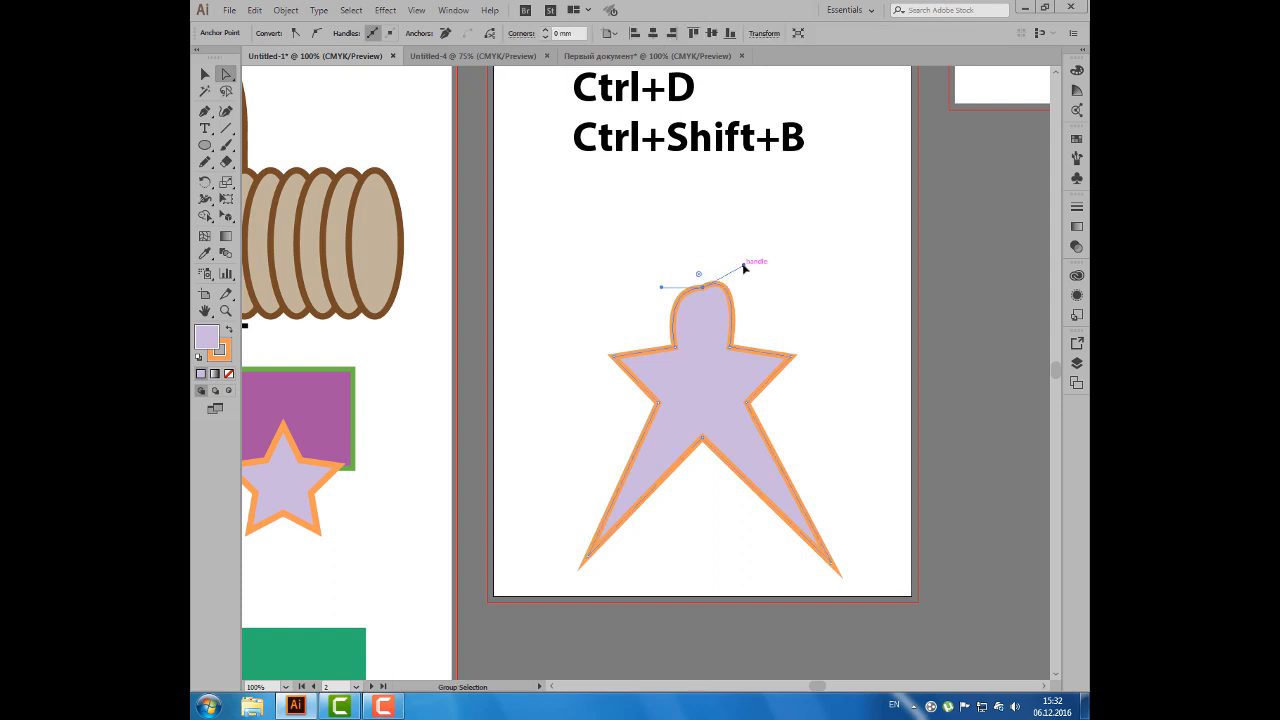
- Raise and pull in both handles of the top anchor to form two rounded lobes with a notch between them
{"action": "left_click_drag", "start_coordinate": [703, 287], "coordinate": [658, 266]}
{"action": "left_click_drag", "start_coordinate": [744, 274], "coordinate": [741, 250]}
{"action": "left_click_drag", "start_coordinate": [658, 264], "coordinate": [727, 254]}
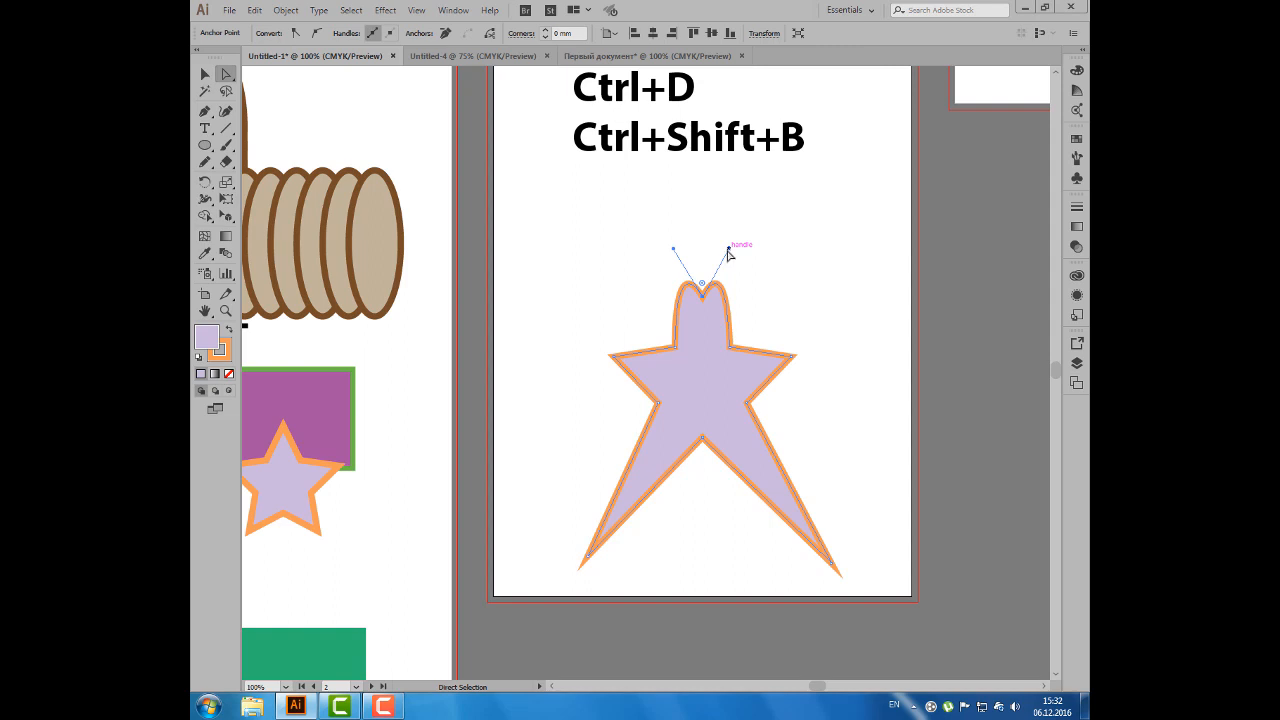
- Scale the reshaped star down to under half its size, place it just below the "Ctrl+Shift+B" text, and deselect it
{"action": "left_click", "coordinate": [205, 74]}
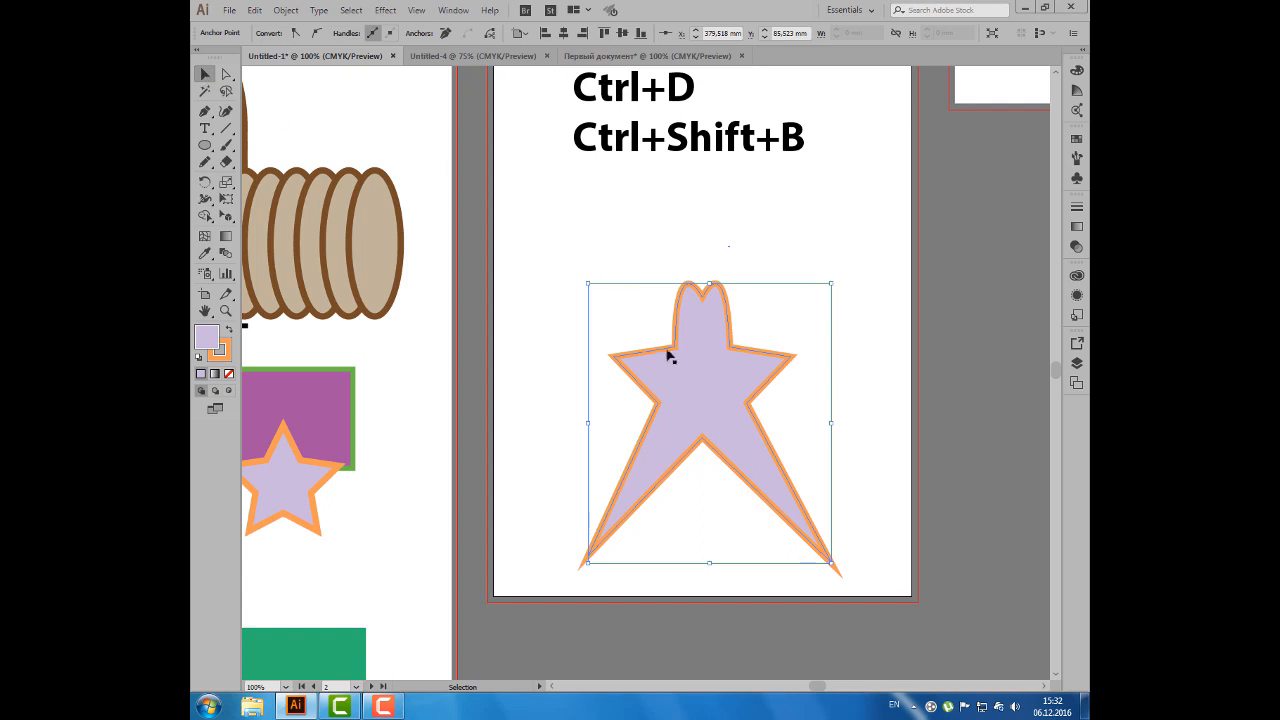
{"action": "left_click_drag", "start_coordinate": [686, 337], "coordinate": [686, 305]}
{"action": "left_click_drag", "start_coordinate": [831, 530], "coordinate": [715, 354]}
{"action": "left_click_drag", "start_coordinate": [623, 288], "coordinate": [622, 243]}
{"action": "left_click", "coordinate": [556, 326]}
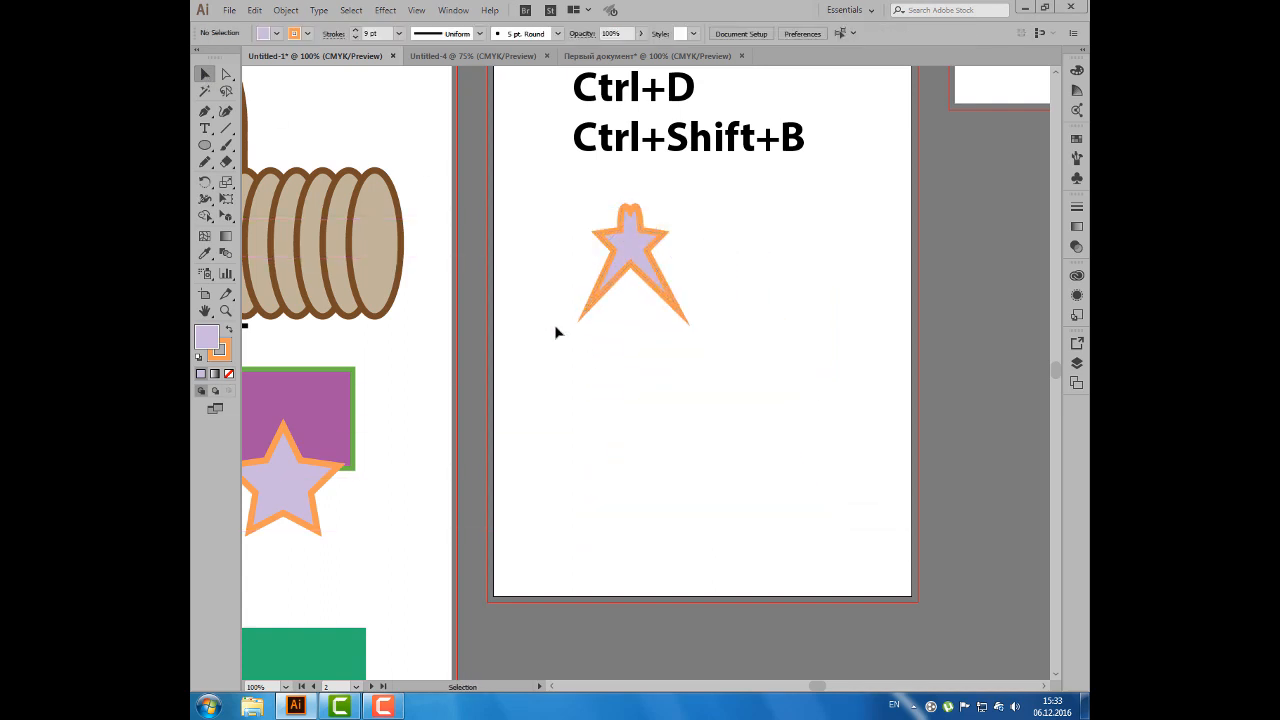
- Draw a square with the Rectangle tool in the empty area below the star, near the artboard's left edge
{"action": "left_click", "coordinate": [205, 145]}
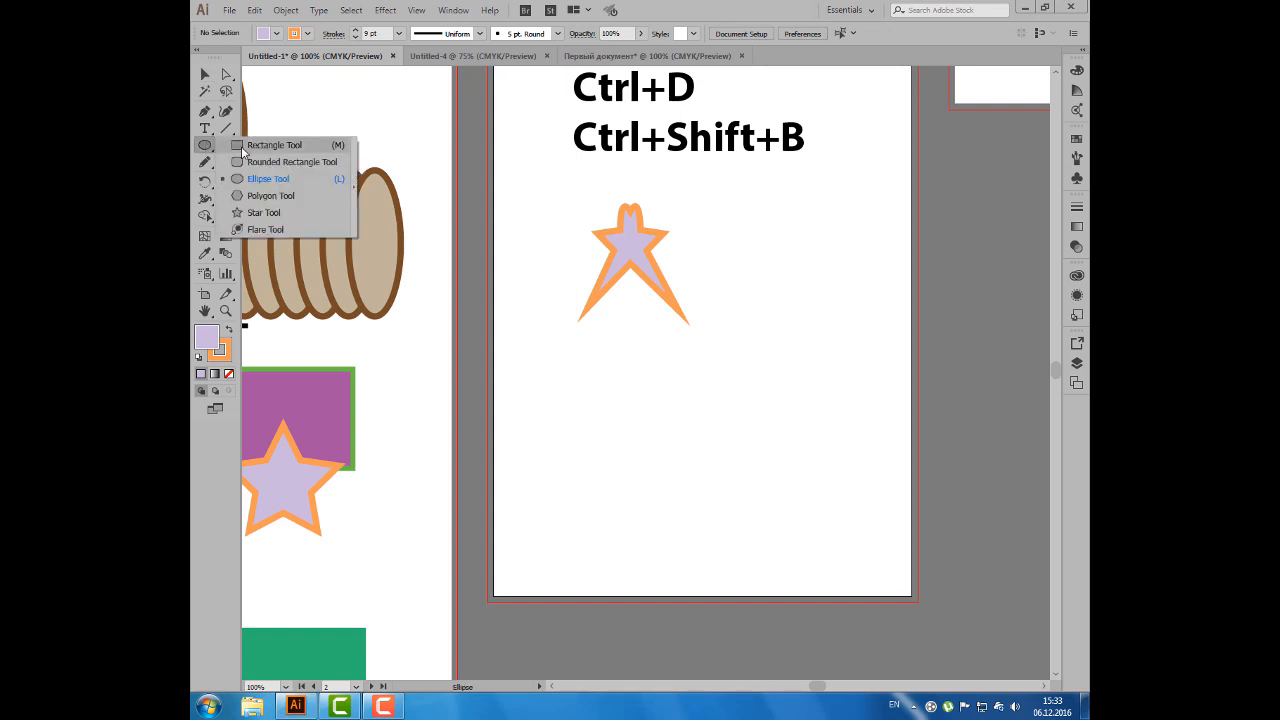
{"action": "left_click", "coordinate": [241, 146]}
{"action": "left_click_drag", "start_coordinate": [525, 405], "coordinate": [646, 524]}
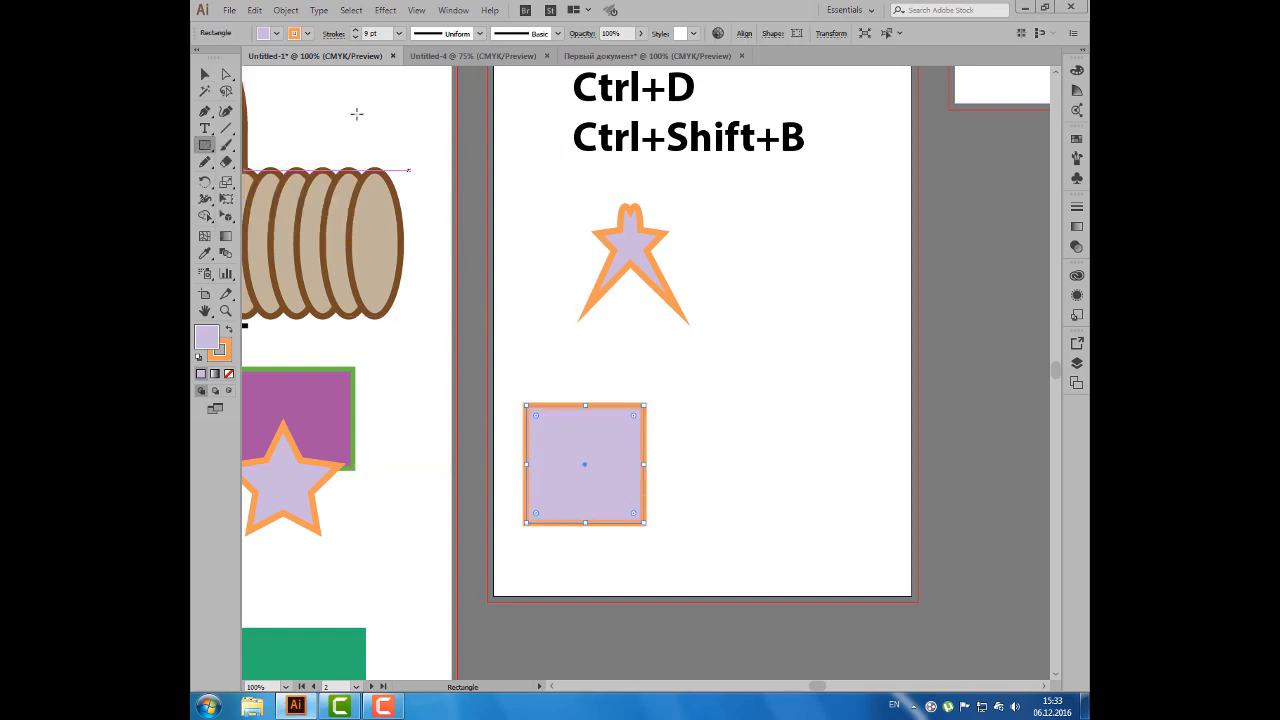
- Give the square a light brown fill and a slightly darker brown stroke with a weight of 1 pt
{"action": "left_click", "coordinate": [276, 33]}
{"action": "left_click", "coordinate": [278, 77]}
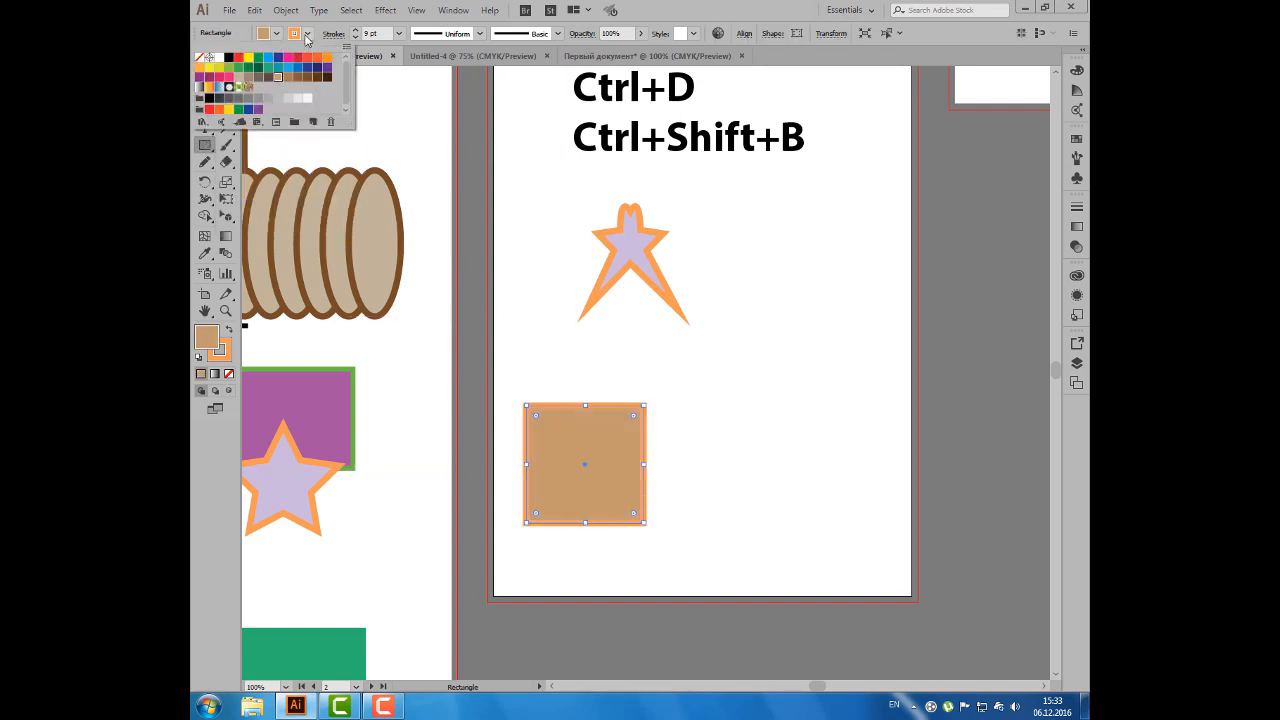
{"action": "left_click", "coordinate": [307, 34]}
{"action": "left_click", "coordinate": [307, 34]}
{"action": "left_click", "coordinate": [288, 77]}
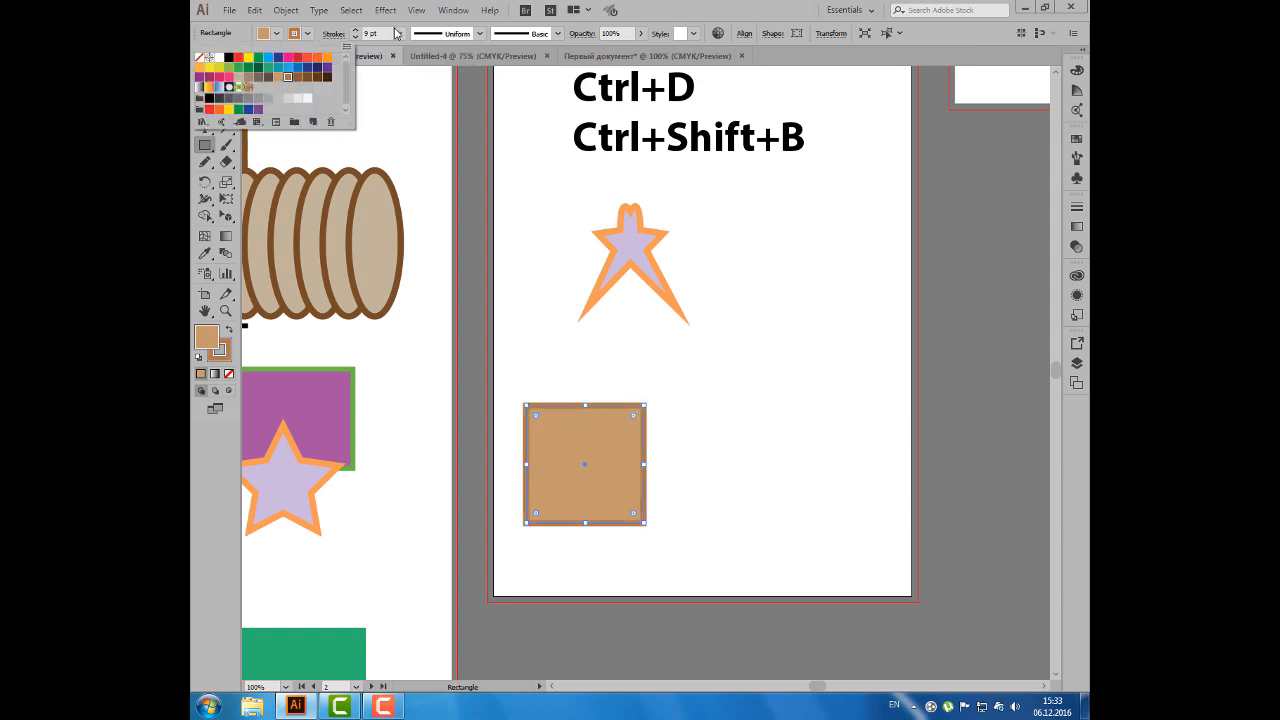
{"action": "left_click", "coordinate": [397, 34]}
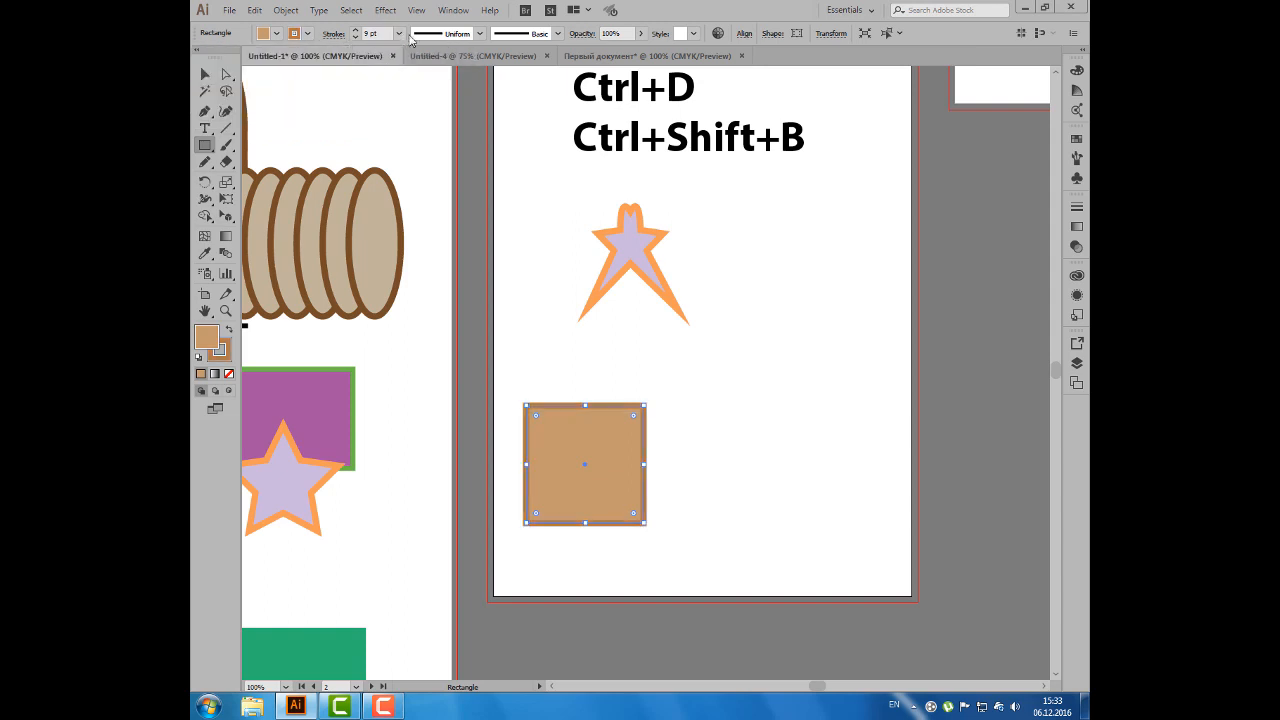
{"action": "left_click", "coordinate": [399, 34]}
{"action": "left_click", "coordinate": [406, 91]}
- Shrink the brown square slightly and duplicate it once against its right side and once against its top edge
{"action": "key", "text": "v"}
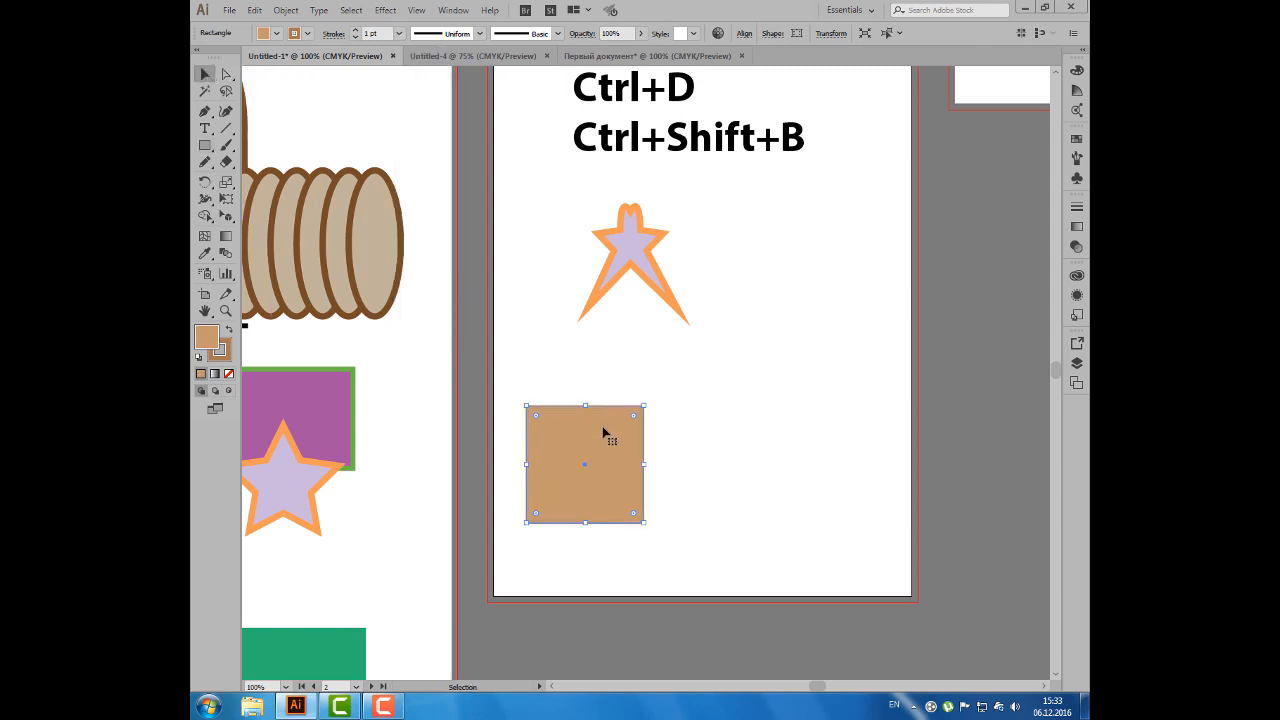
{"action": "left_click_drag", "start_coordinate": [603, 434], "coordinate": [640, 433]}
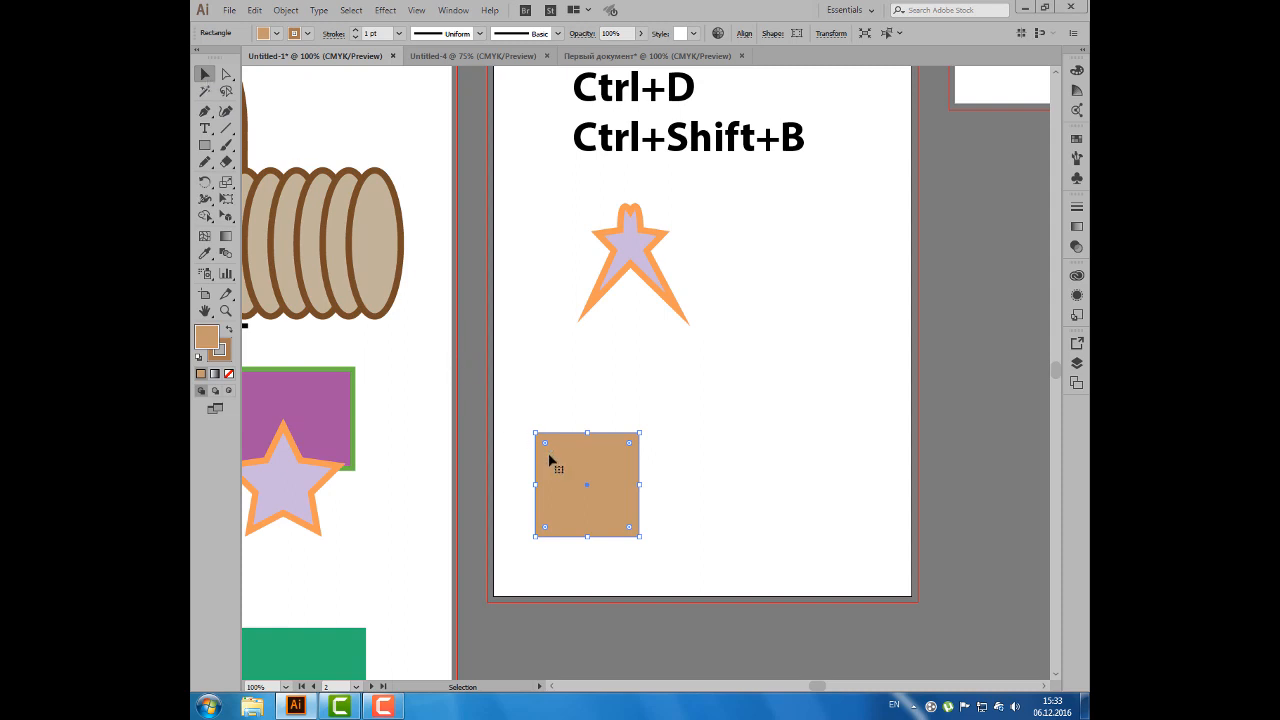
{"action": "left_click_drag", "start_coordinate": [551, 460], "coordinate": [657, 464]}
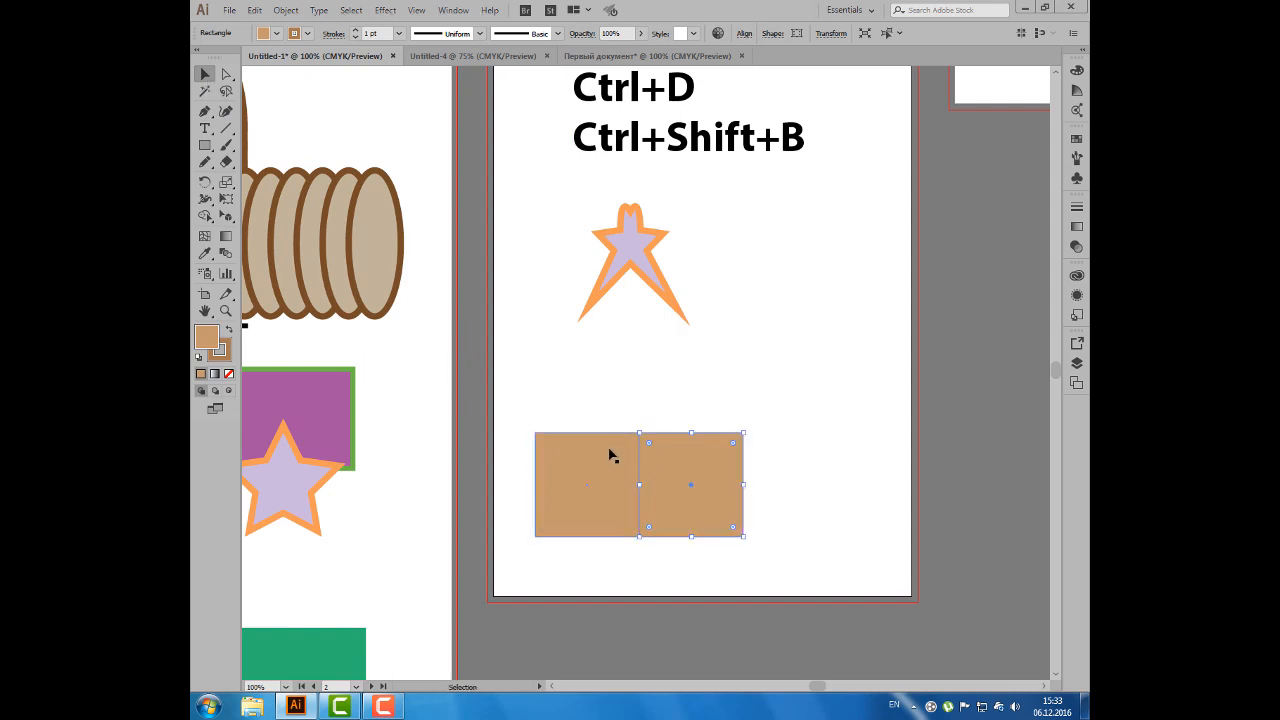
{"action": "left_click", "coordinate": [612, 456]}
{"action": "left_click_drag", "start_coordinate": [600, 509], "coordinate": [604, 405]}
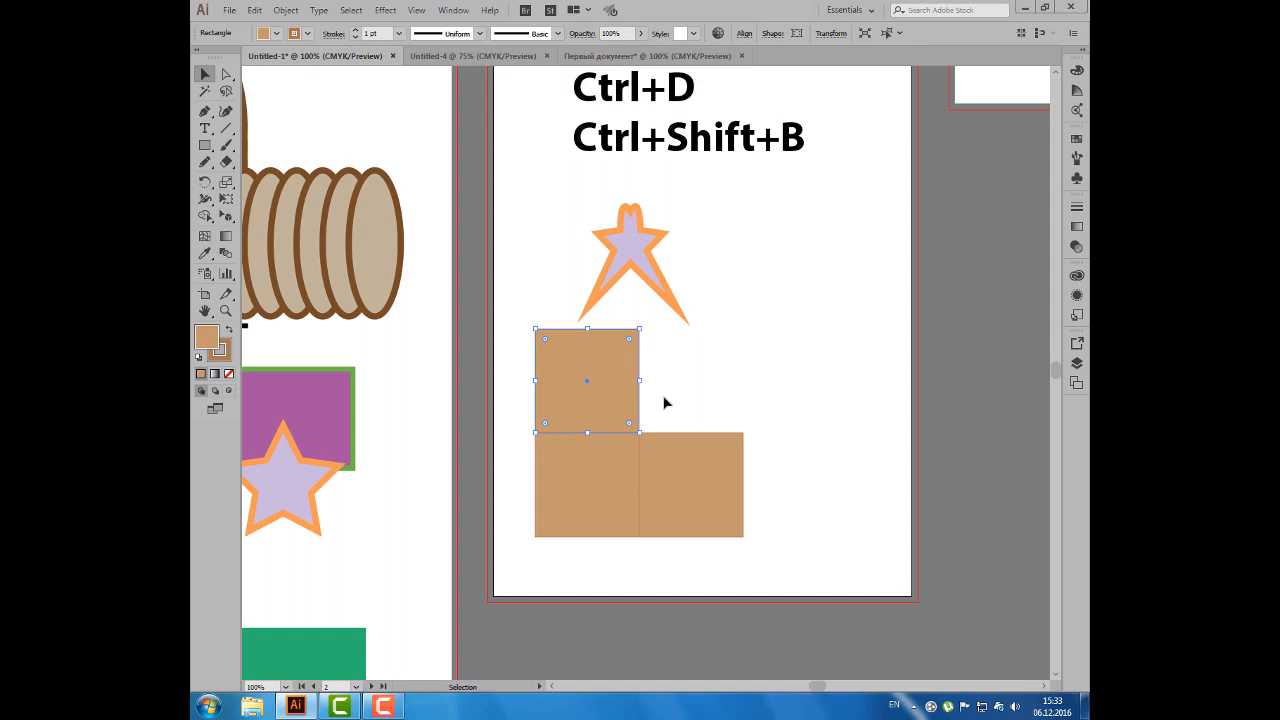
- Select the right square's two outer corner points with Direct Selection and shift them up and inward to form the box's side face
{"action": "left_click", "coordinate": [226, 77]}
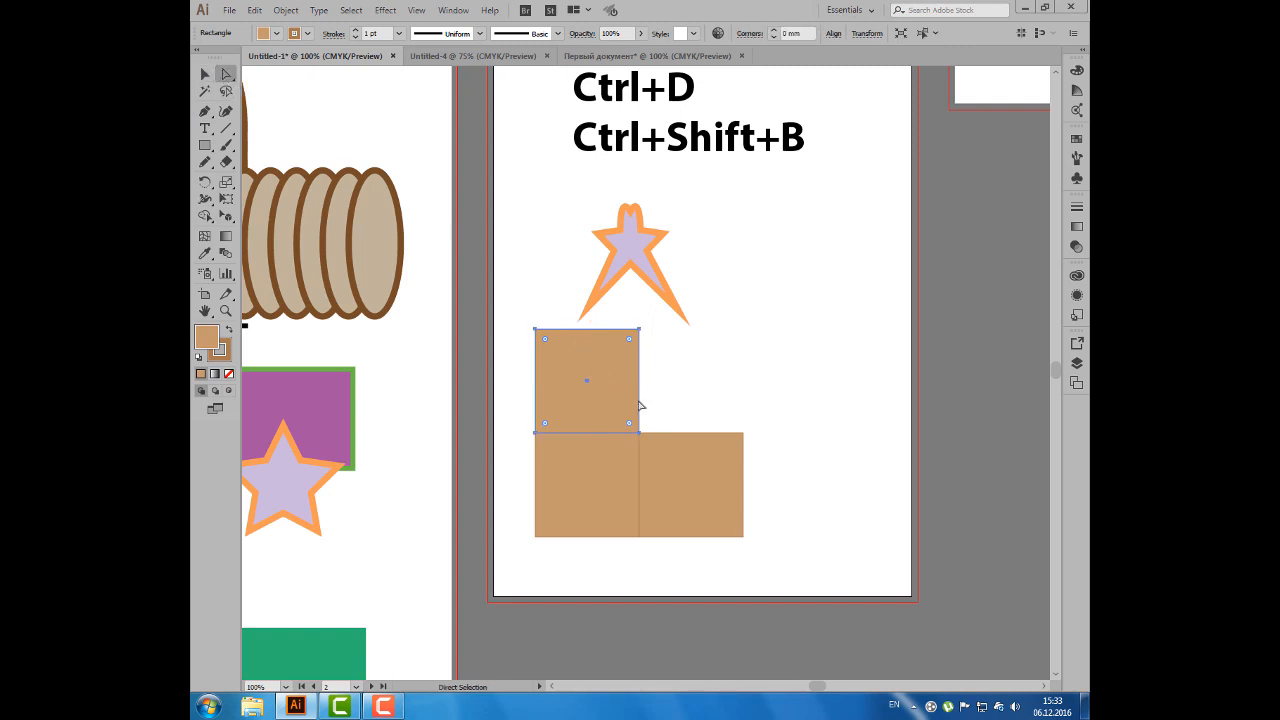
{"action": "left_click", "coordinate": [742, 433]}
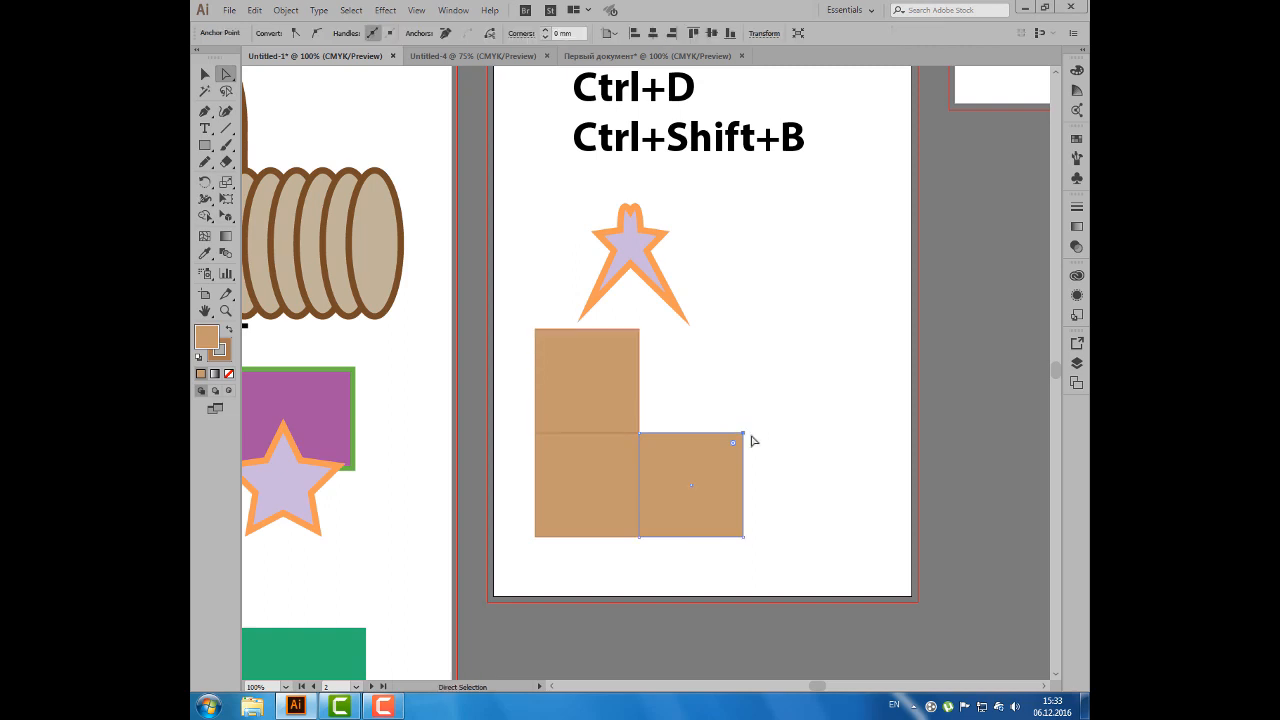
{"action": "left_click", "coordinate": [743, 537], "text": "shift"}
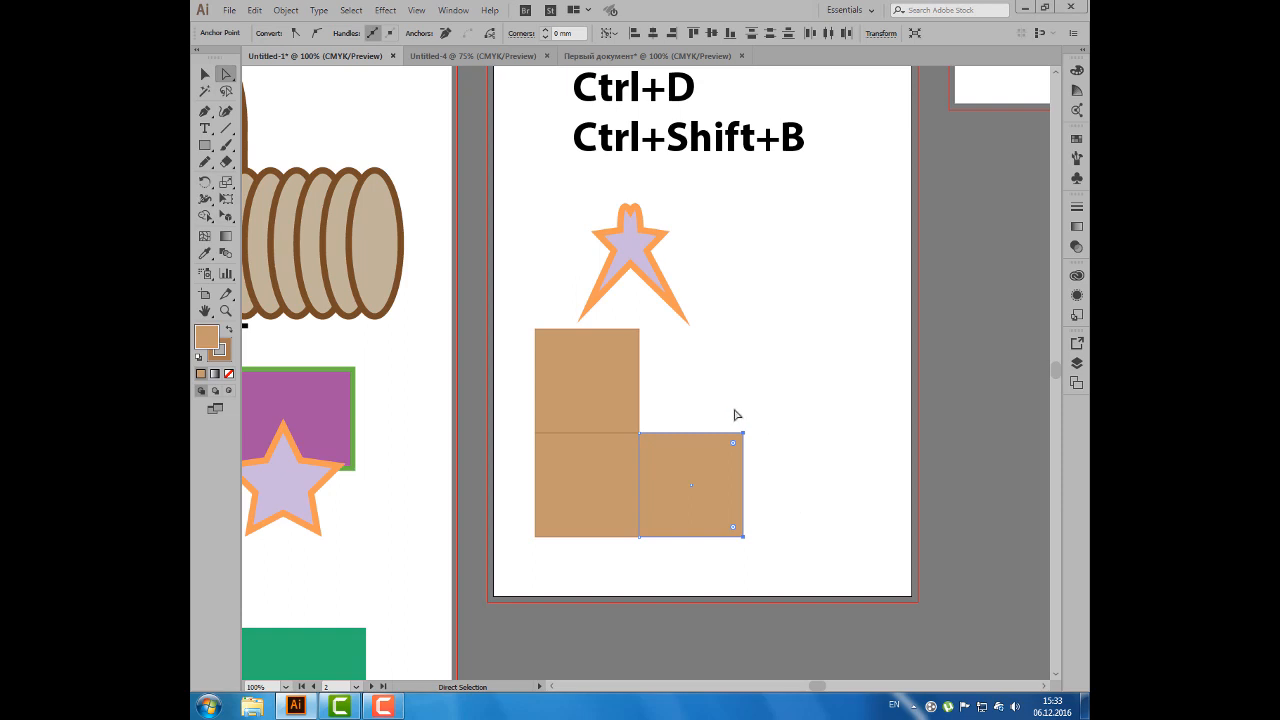
{"action": "left_click_drag", "start_coordinate": [734, 410], "coordinate": [760, 556]}
{"action": "left_click_drag", "start_coordinate": [731, 414], "coordinate": [760, 553]}
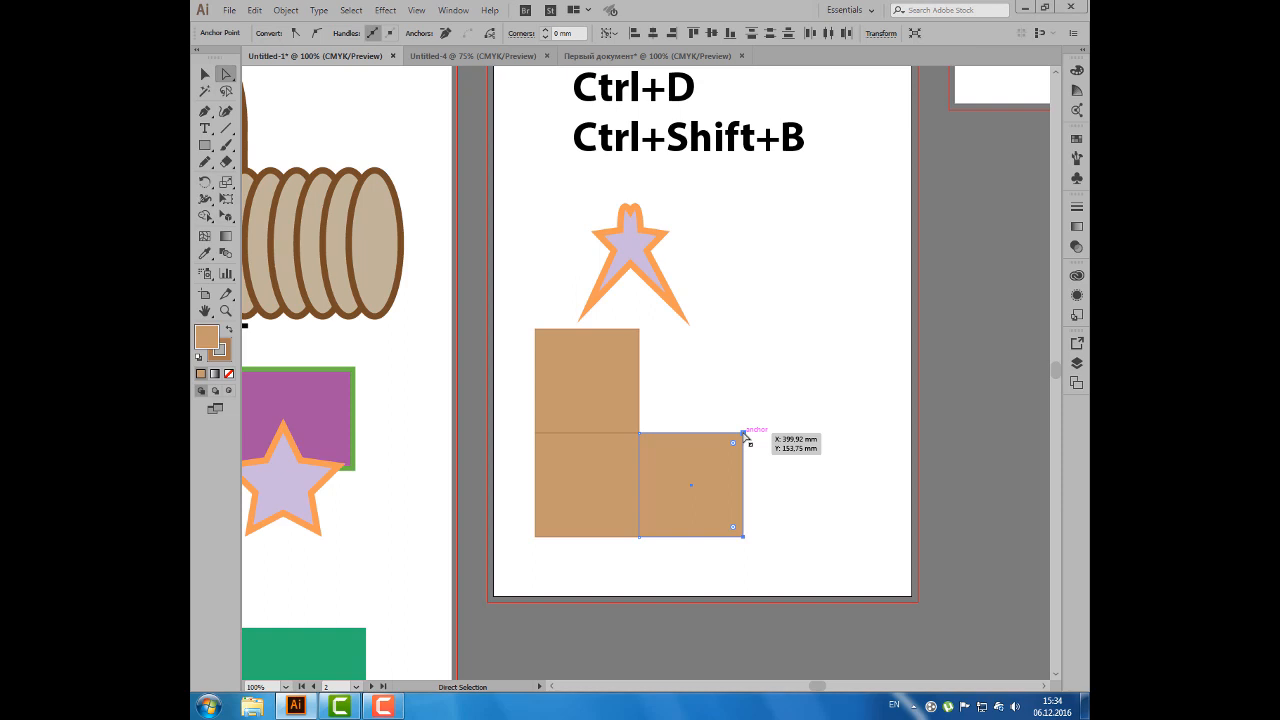
{"action": "left_click_drag", "start_coordinate": [744, 437], "coordinate": [703, 382]}
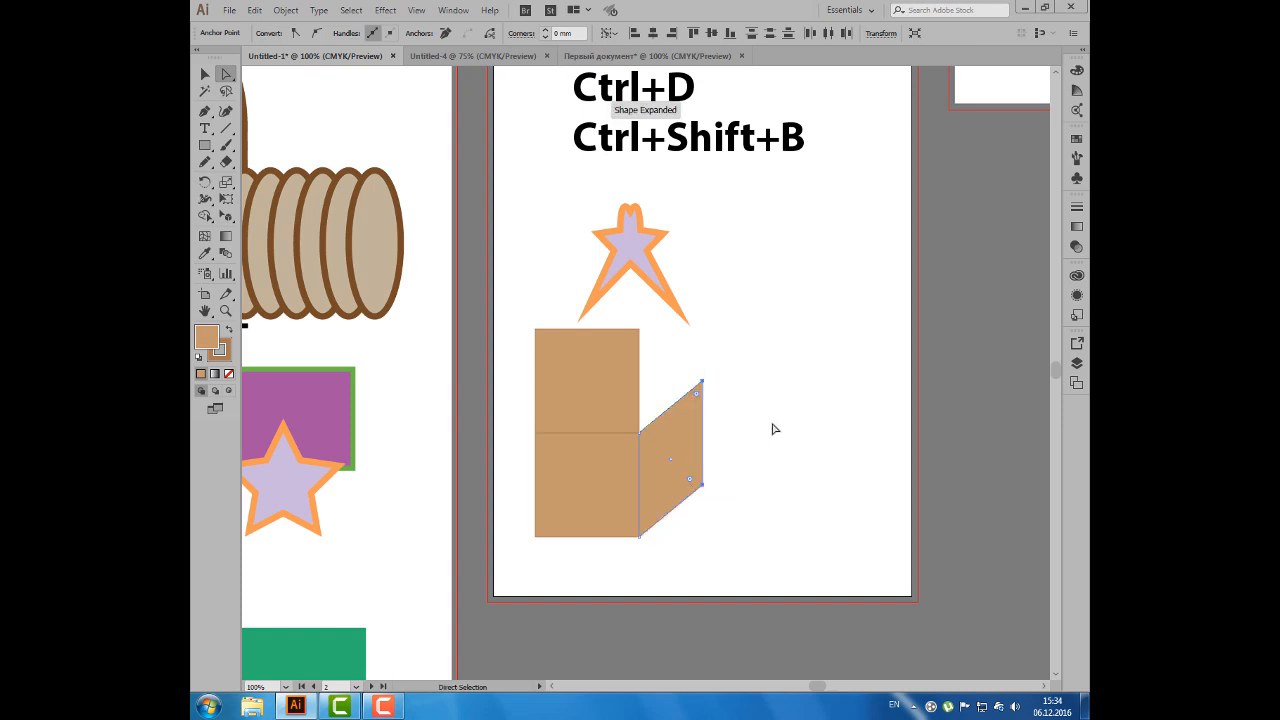
- Shift the upper square's two top corner points down and right to meet the side face, forming the box's top, and deselect
{"action": "left_click_drag", "start_coordinate": [519, 326], "coordinate": [644, 342]}
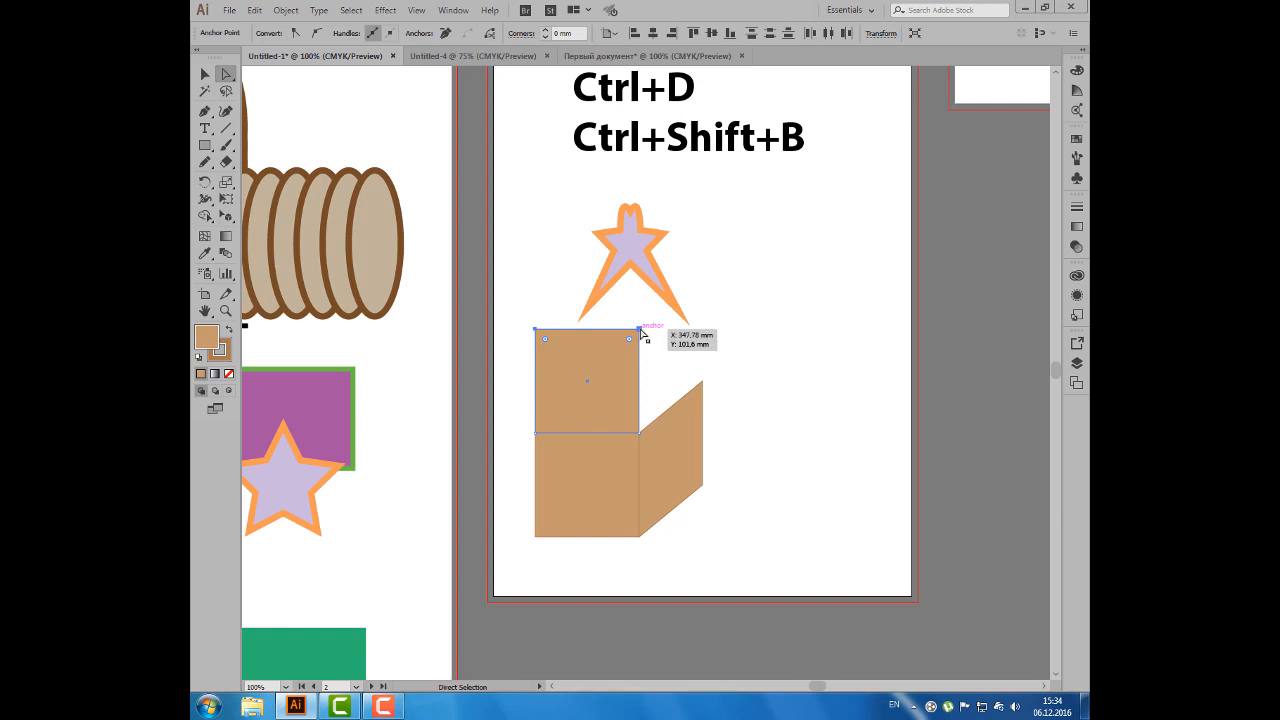
{"action": "left_click_drag", "start_coordinate": [641, 331], "coordinate": [718, 389]}
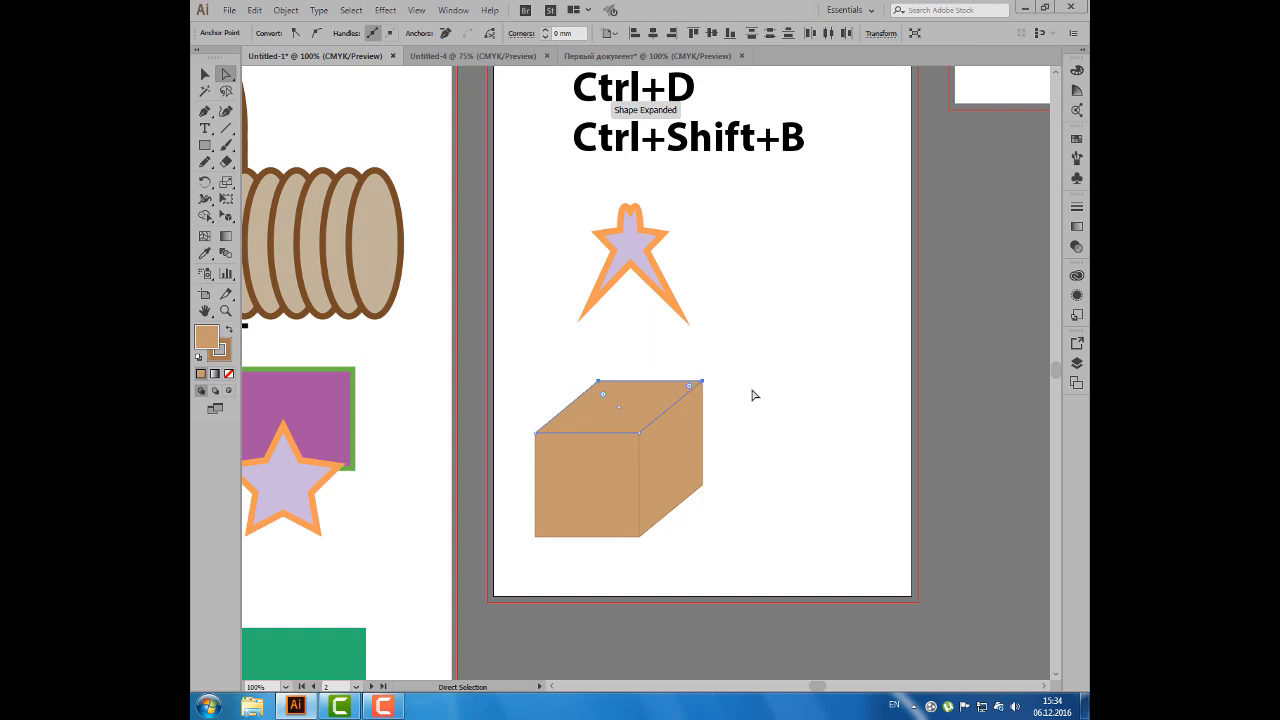
{"action": "left_click", "coordinate": [755, 395]}
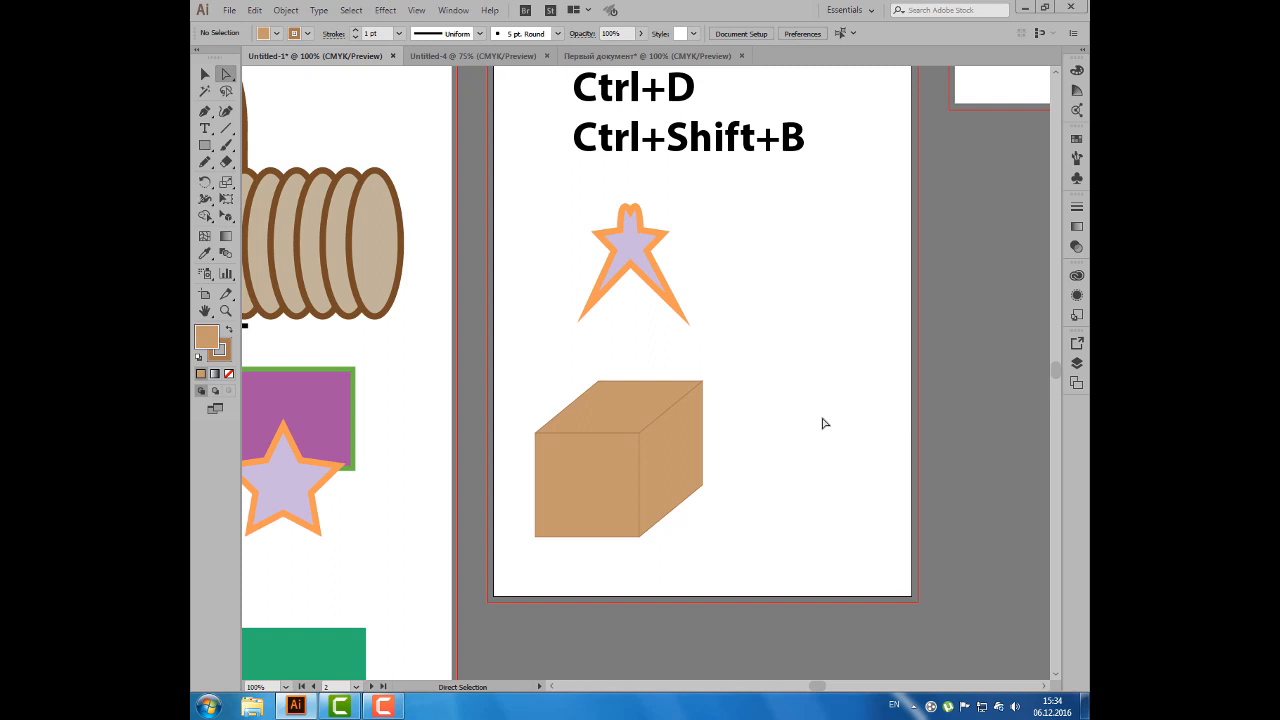
{"action": "left_click", "coordinate": [205, 74]}
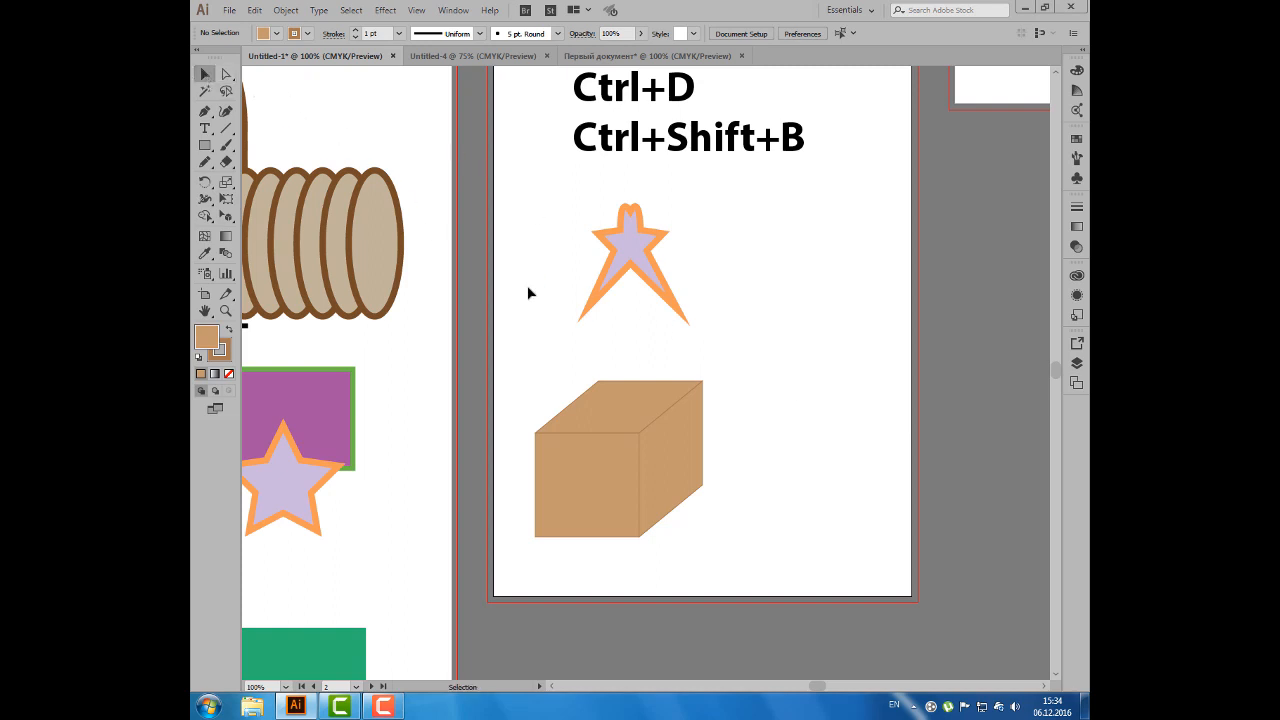
{"action": "left_click_drag", "start_coordinate": [226, 74], "coordinate": [352, 98]}
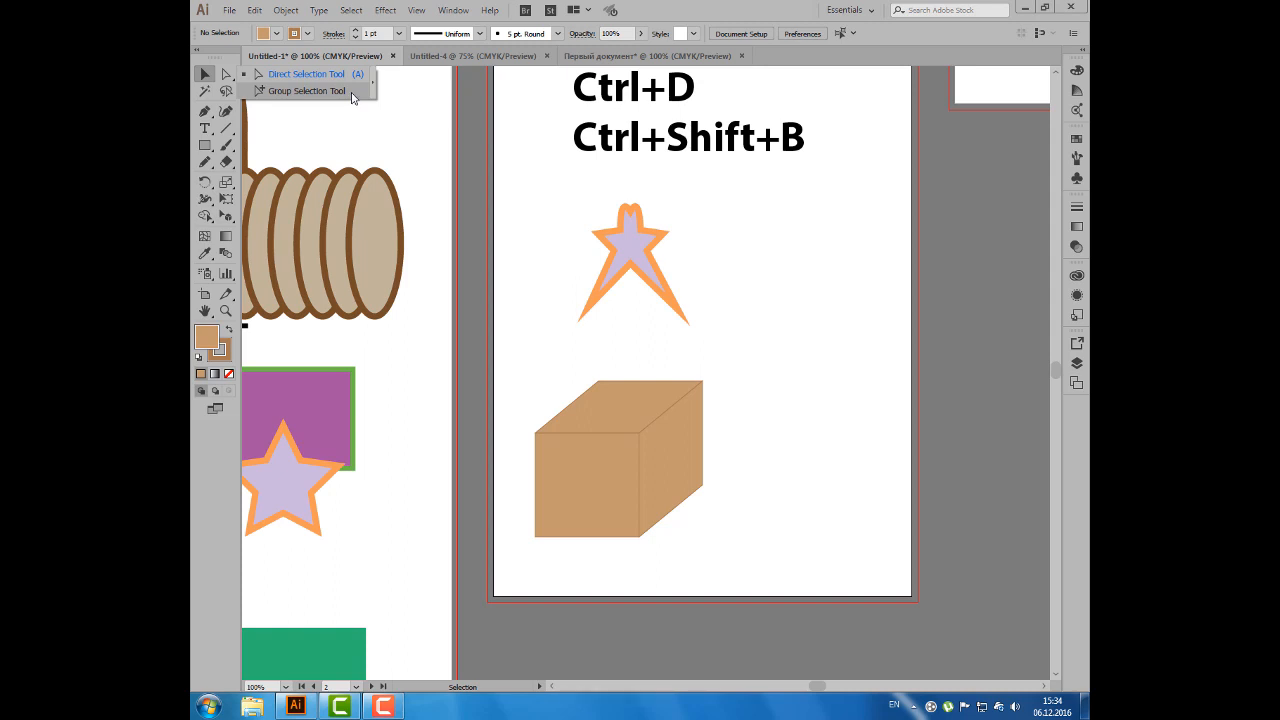
{"action": "left_click", "coordinate": [351, 94]}
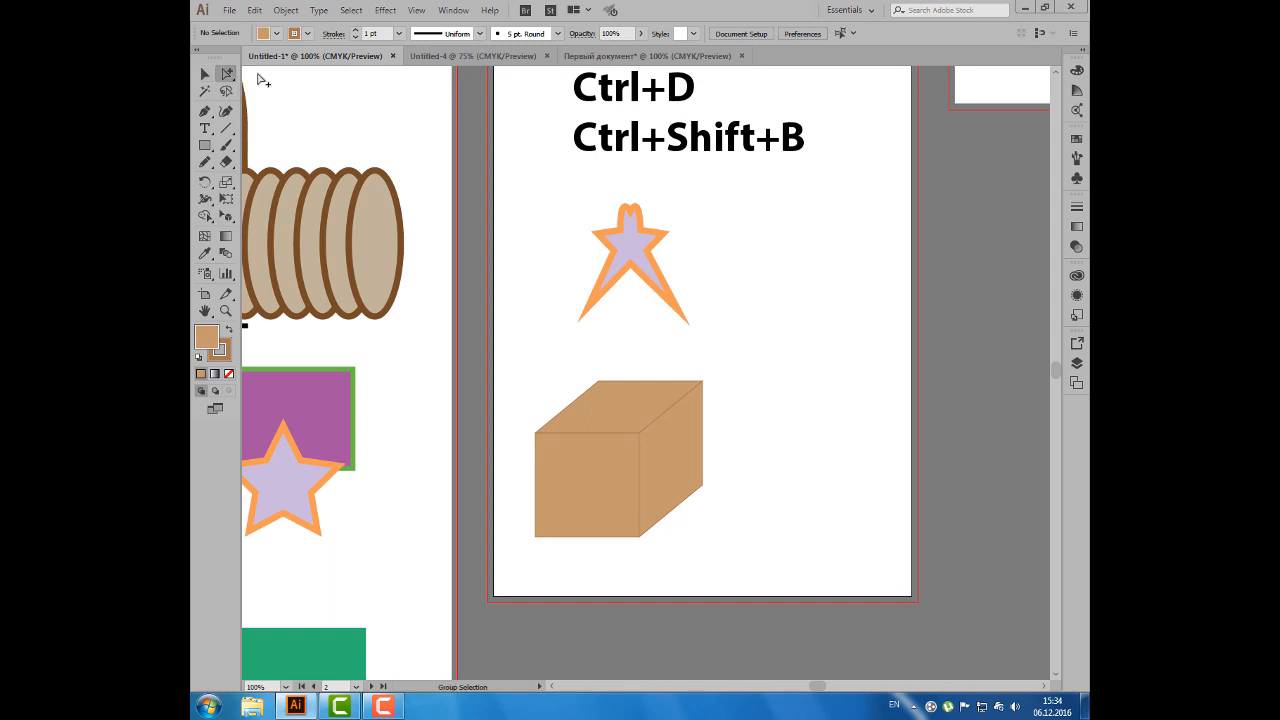
{"action": "left_click", "coordinate": [330, 104]}
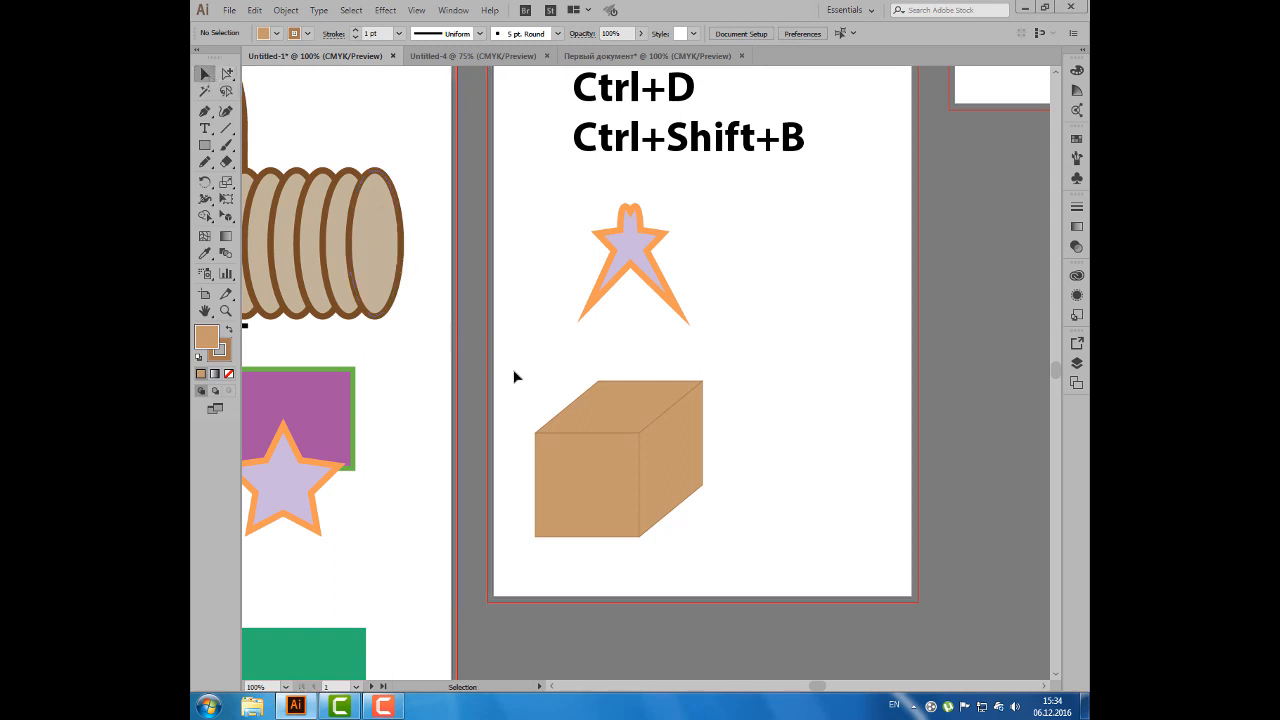
{"action": "left_click", "coordinate": [205, 75]}
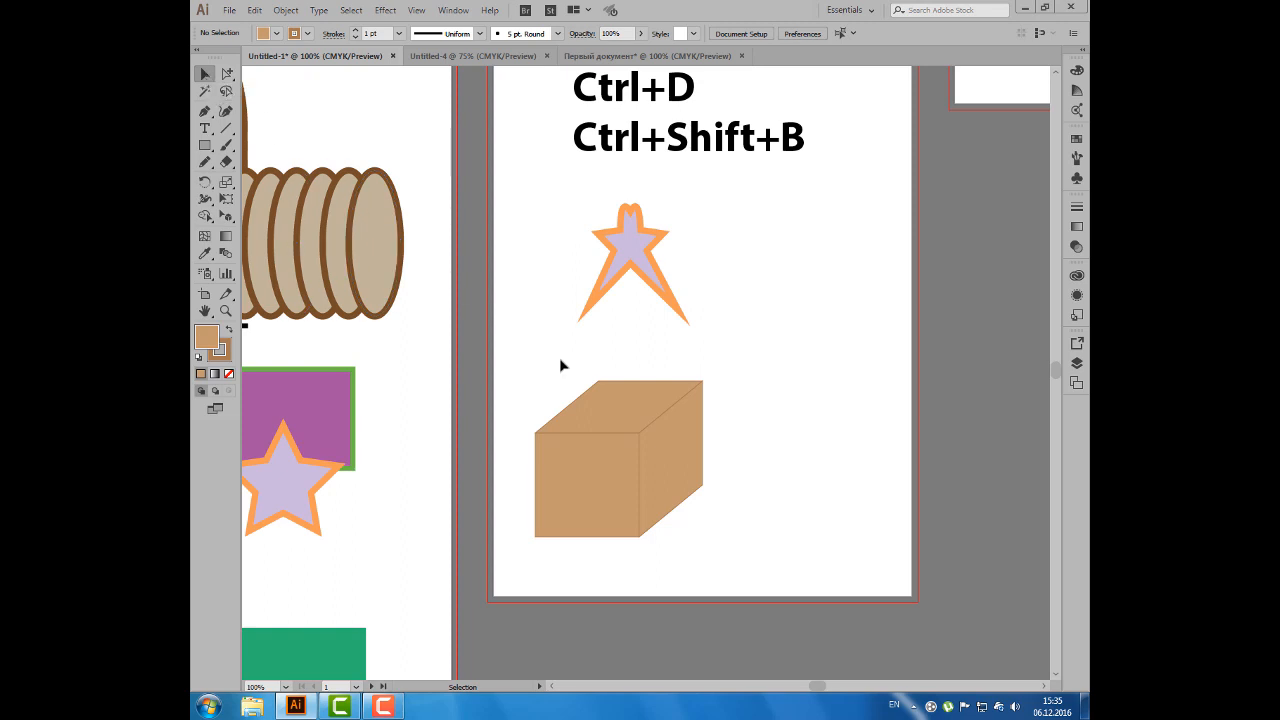
- Group the box's three faces and move the group slightly to the right
{"action": "left_click", "coordinate": [606, 414]}
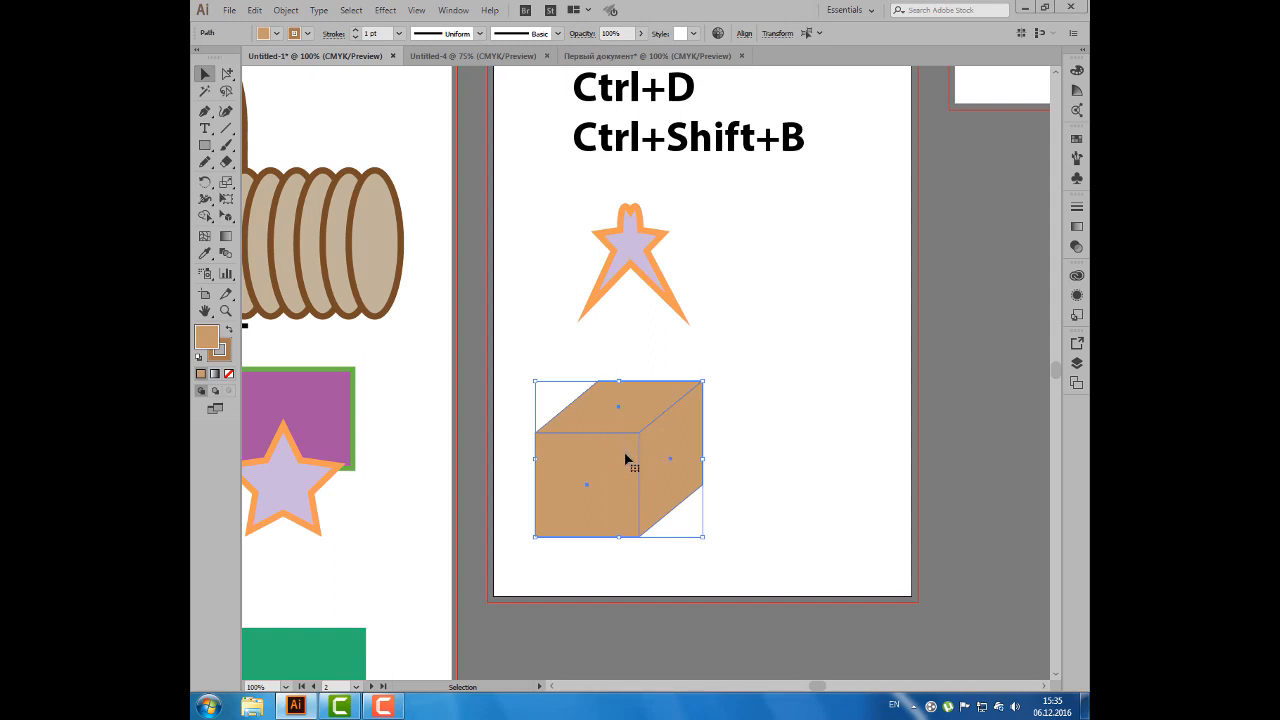
{"action": "left_click", "coordinate": [285, 10]}
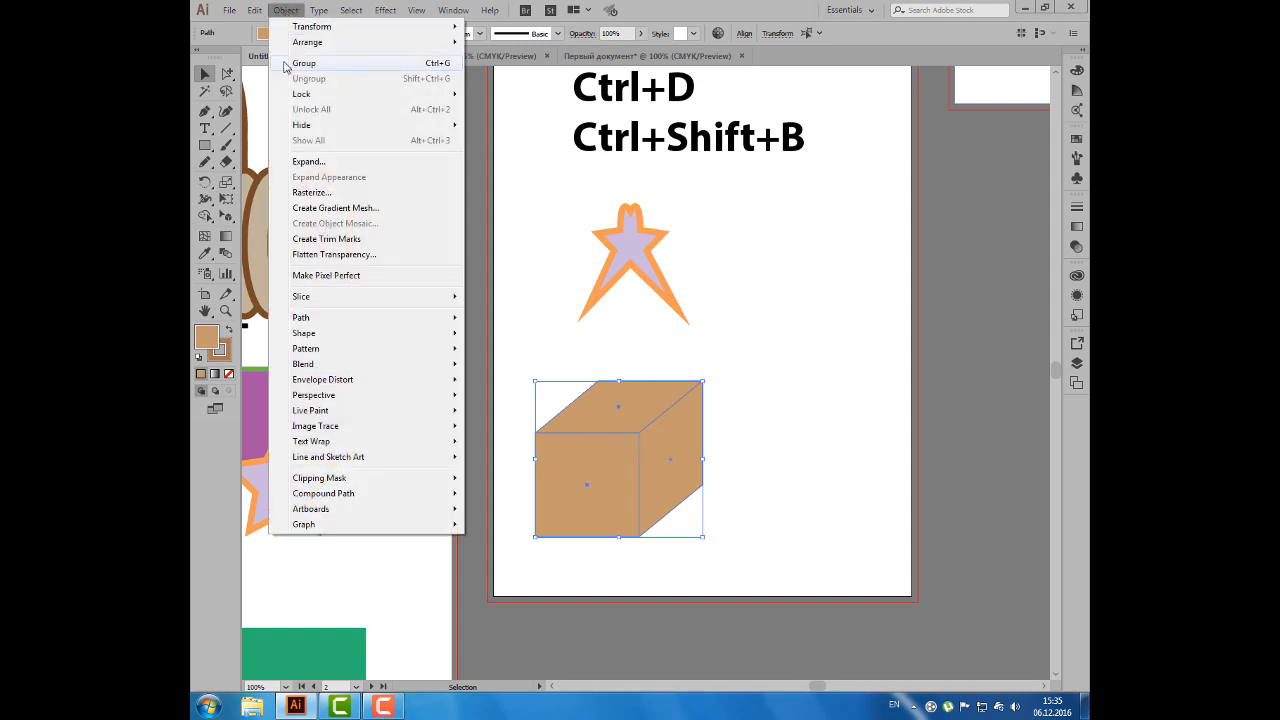
{"action": "left_click", "coordinate": [452, 66]}
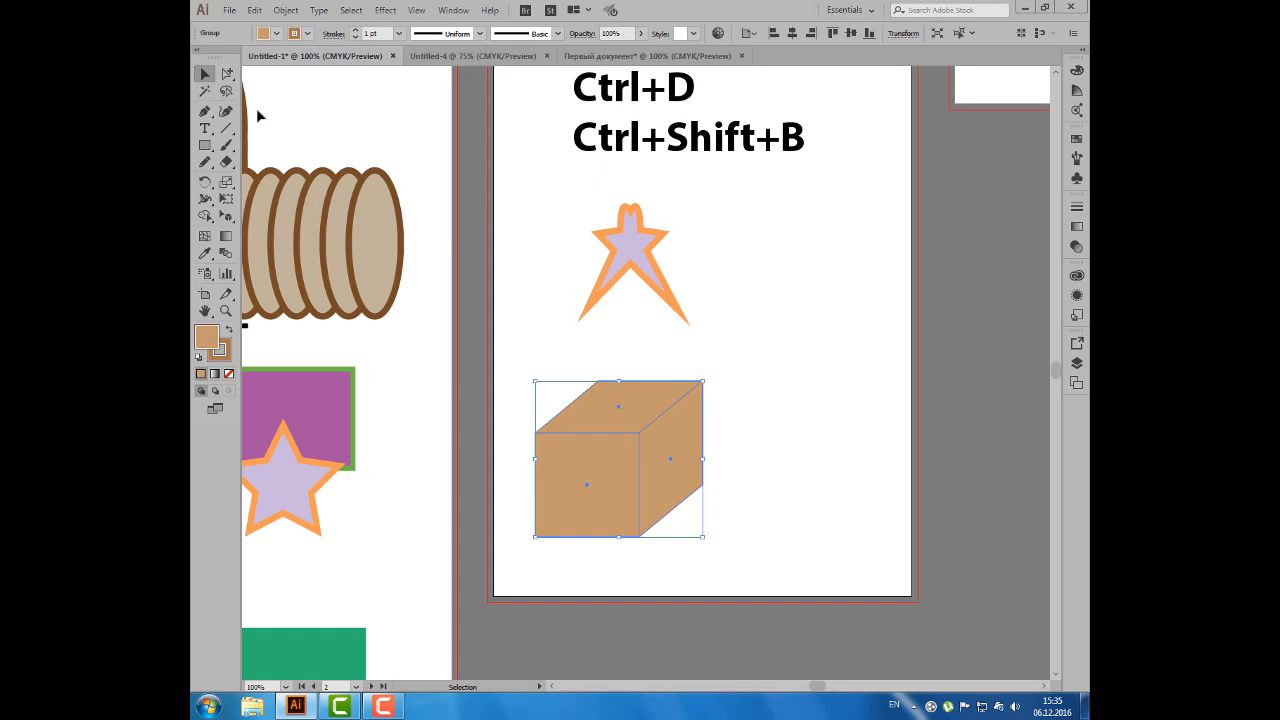
{"action": "left_click", "coordinate": [733, 363]}
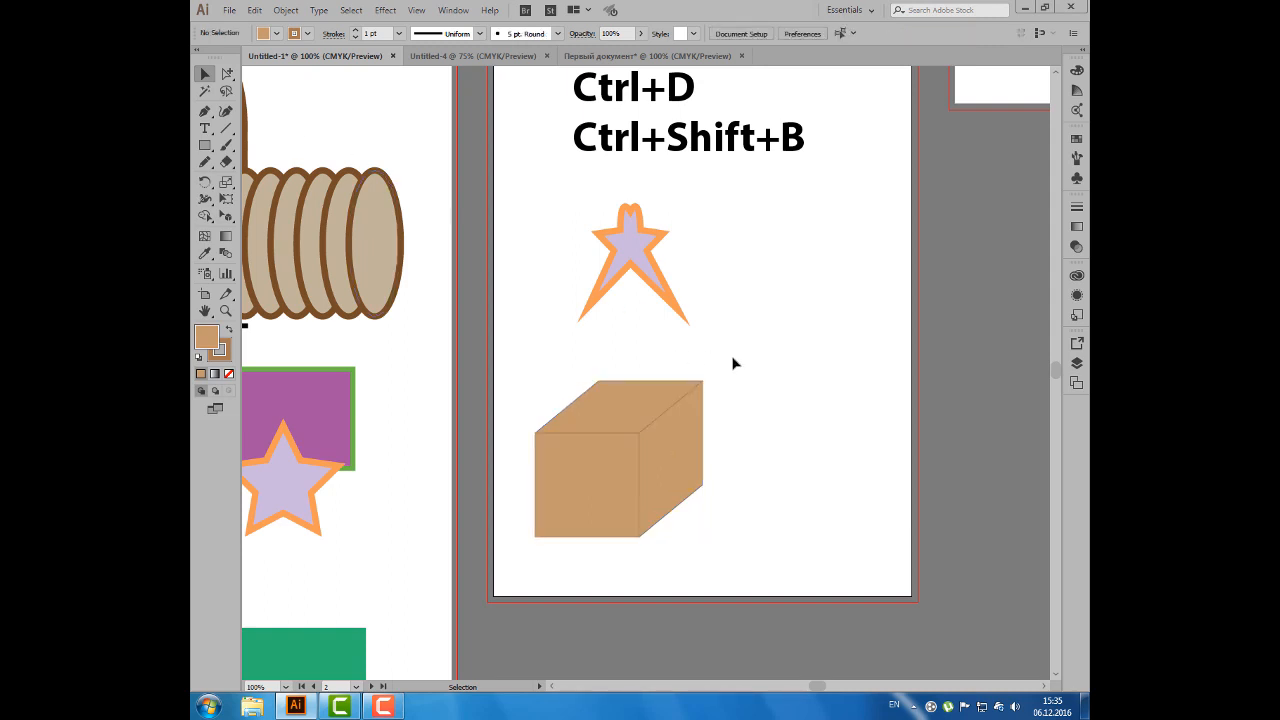
{"action": "left_click", "coordinate": [614, 399]}
{"action": "mouse_move", "coordinate": [614, 399]}
{"action": "left_mouse_down"}
{"action": "mouse_move", "coordinate": [644, 386]}
{"action": "mouse_move", "coordinate": [623, 400]}
{"action": "left_mouse_up"}
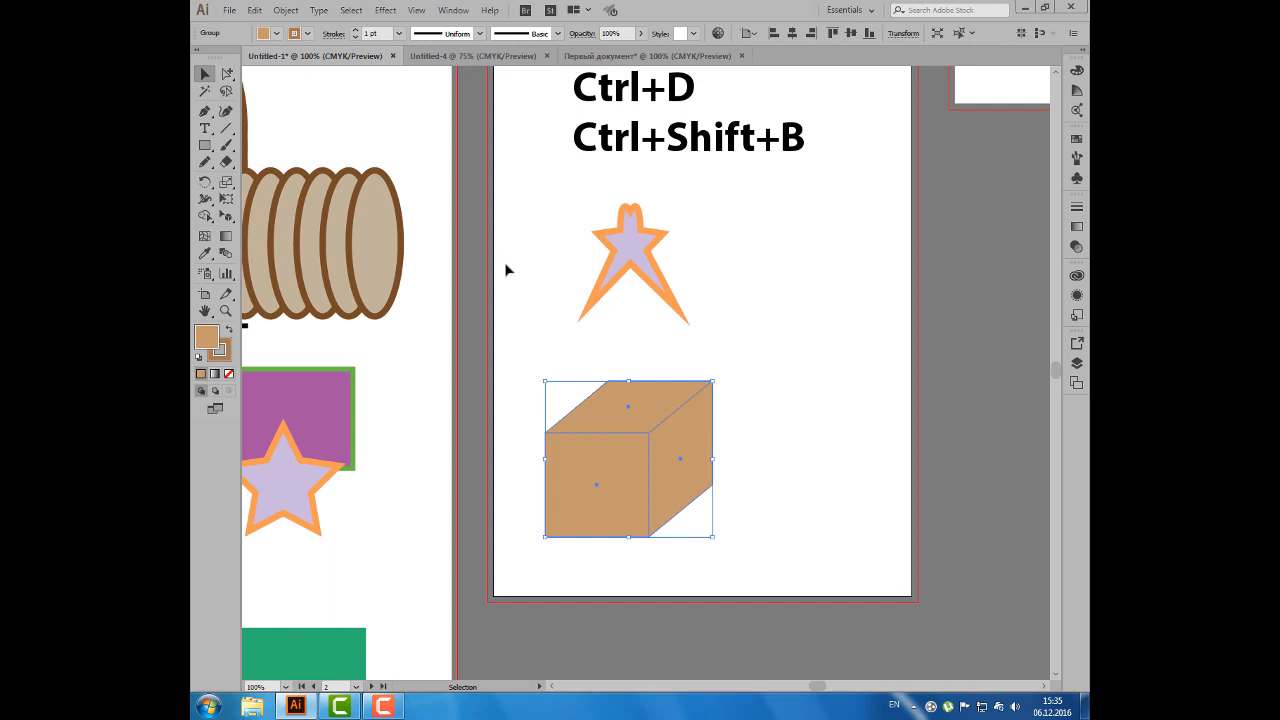
- Select only the top face inside the grouped box with the Group Selection tool
{"action": "left_click", "coordinate": [227, 74]}
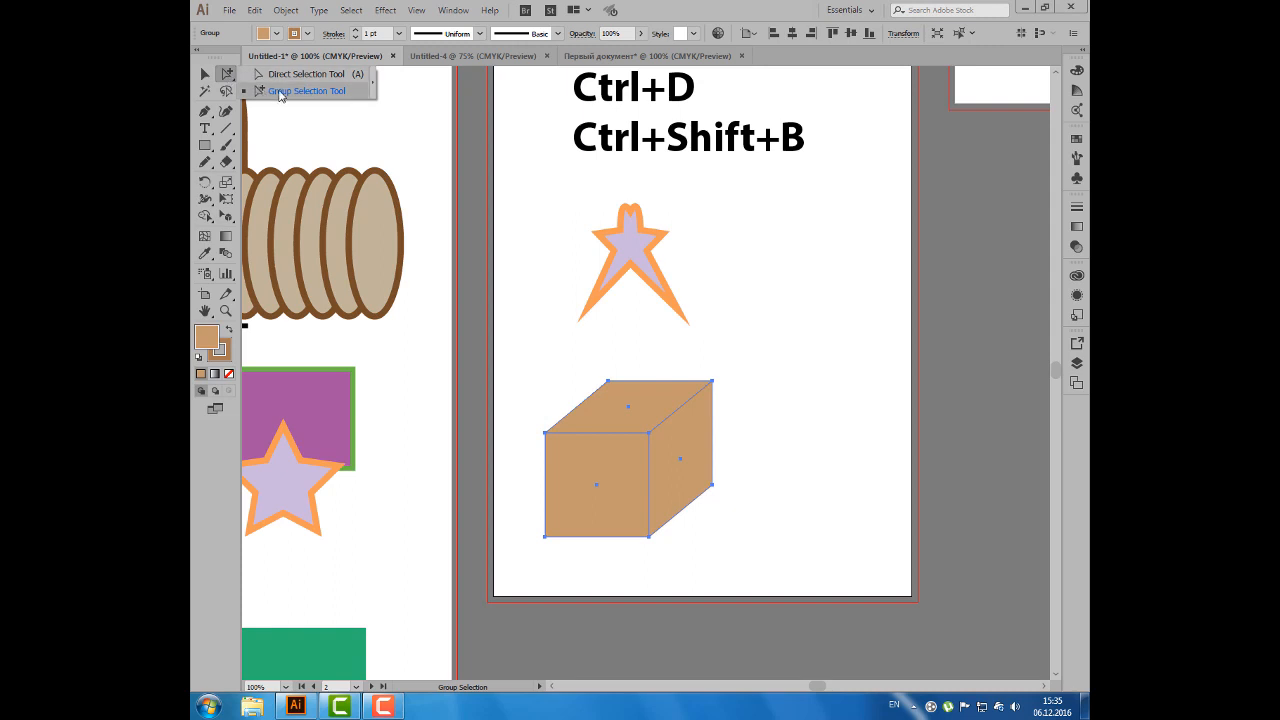
{"action": "left_click", "coordinate": [280, 94]}
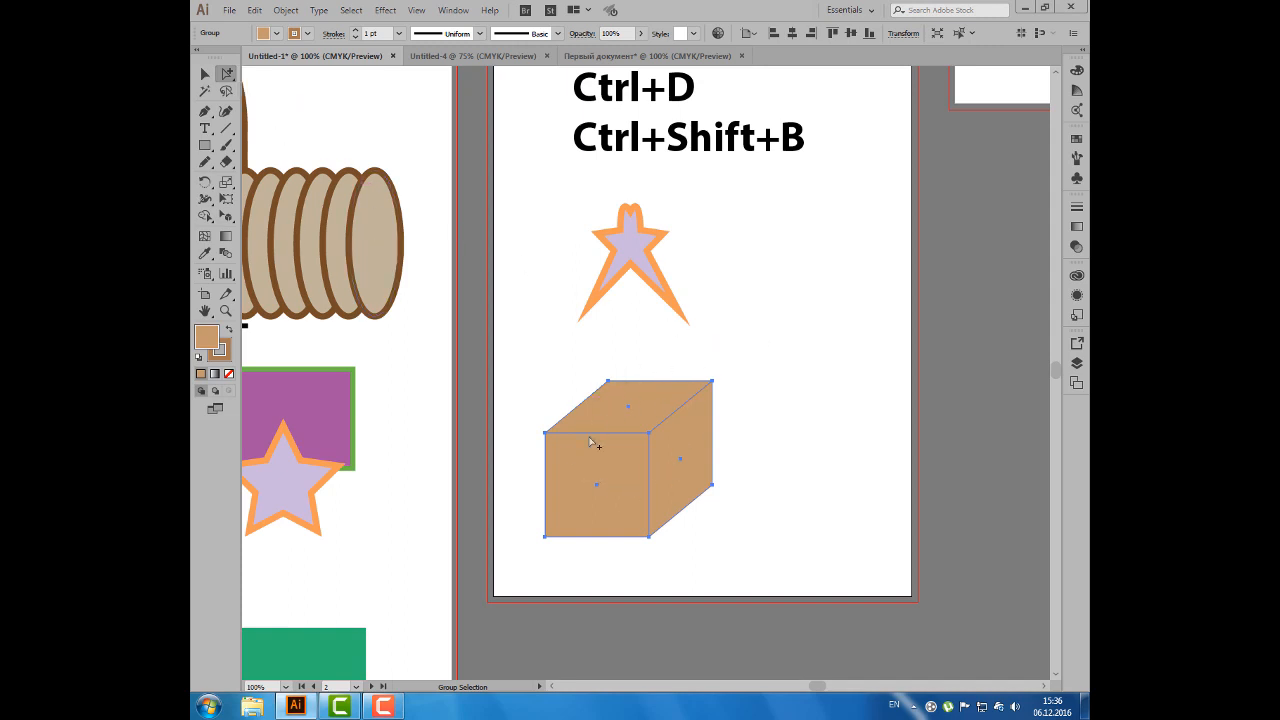
{"action": "left_click", "coordinate": [790, 405]}
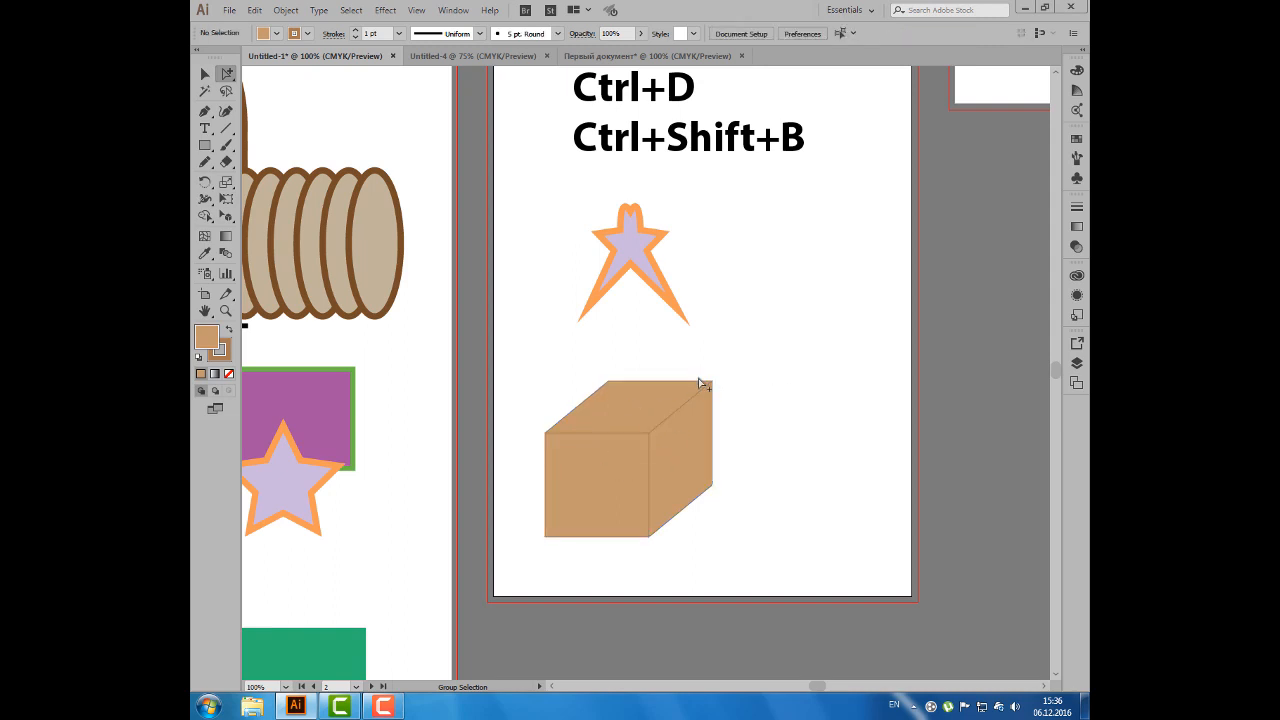
{"action": "left_click", "coordinate": [652, 400]}
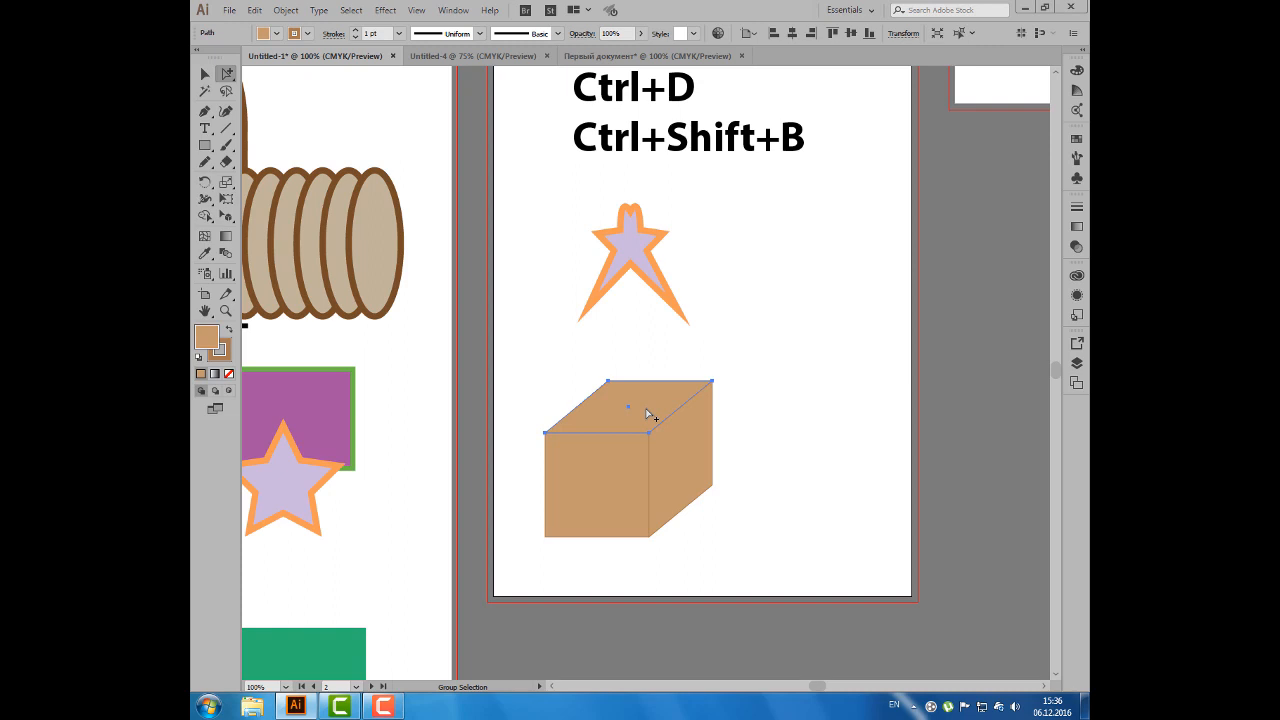
- Fill the box's selected top face with a medium brown swatch, slightly darker than the front face, and deselect it
{"action": "left_click", "coordinate": [277, 33]}
{"action": "left_click", "coordinate": [288, 77]}
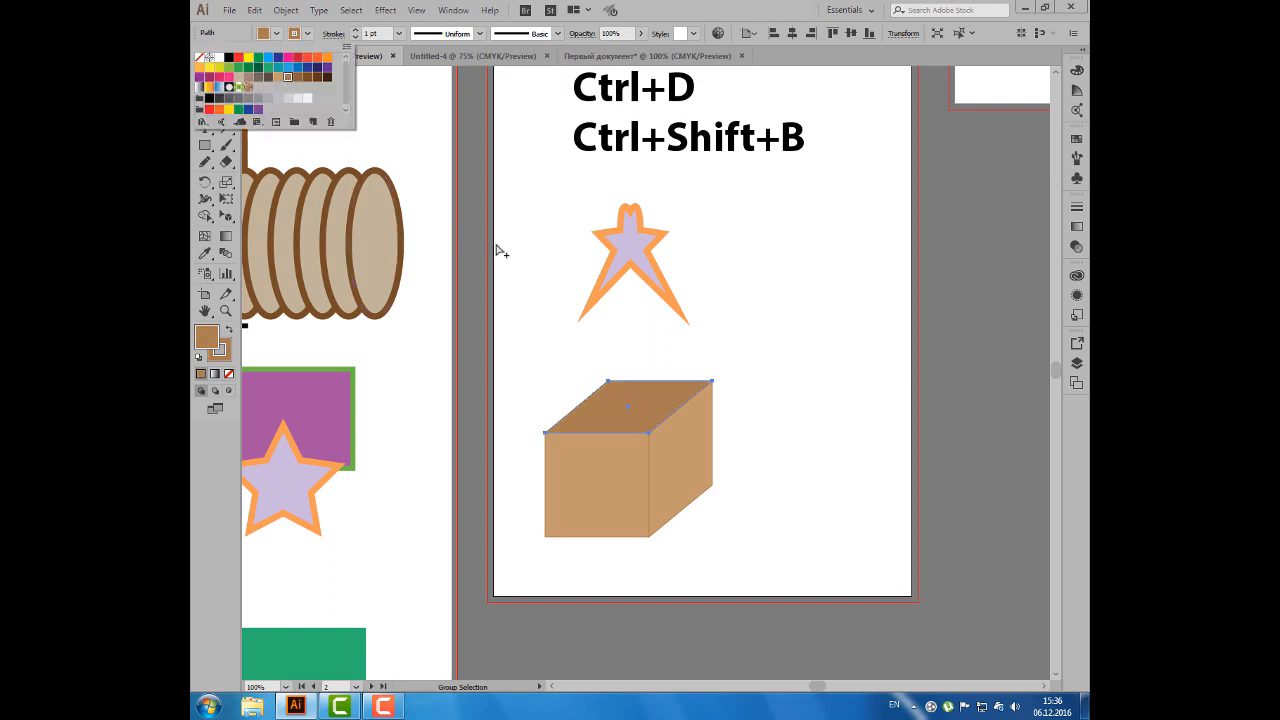
{"action": "left_click", "coordinate": [753, 358]}
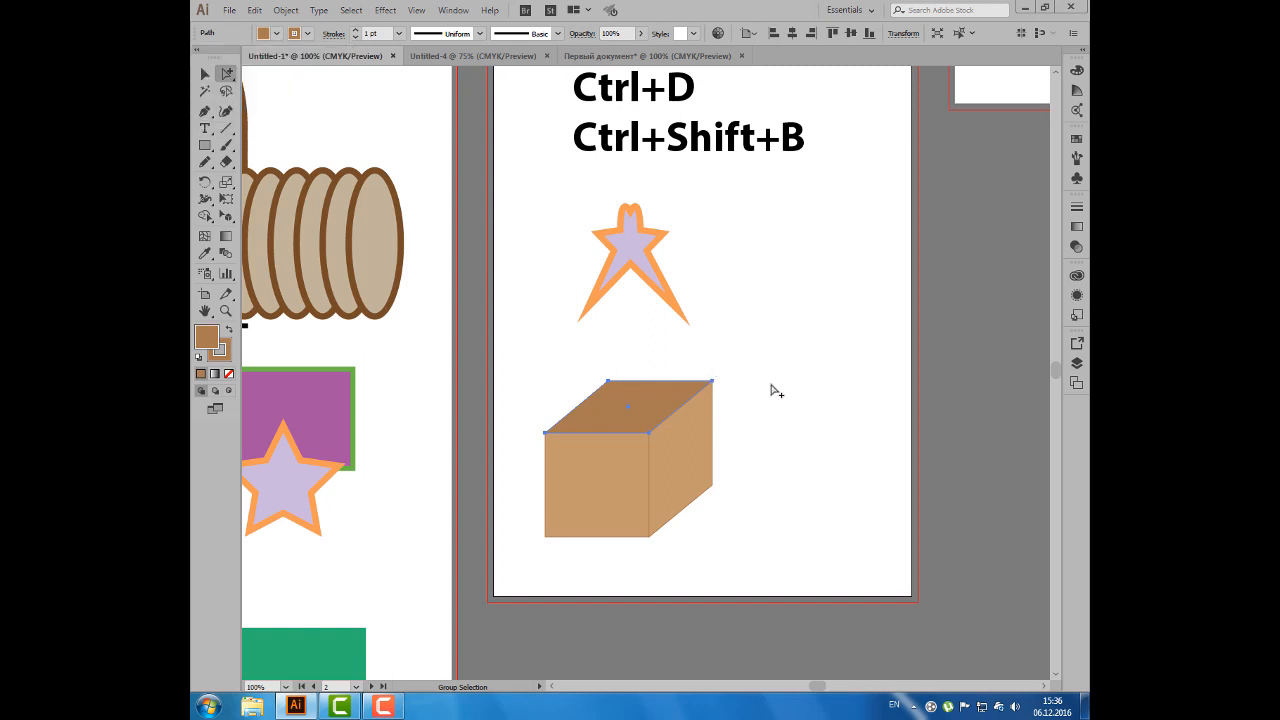
{"action": "left_click", "coordinate": [773, 391]}
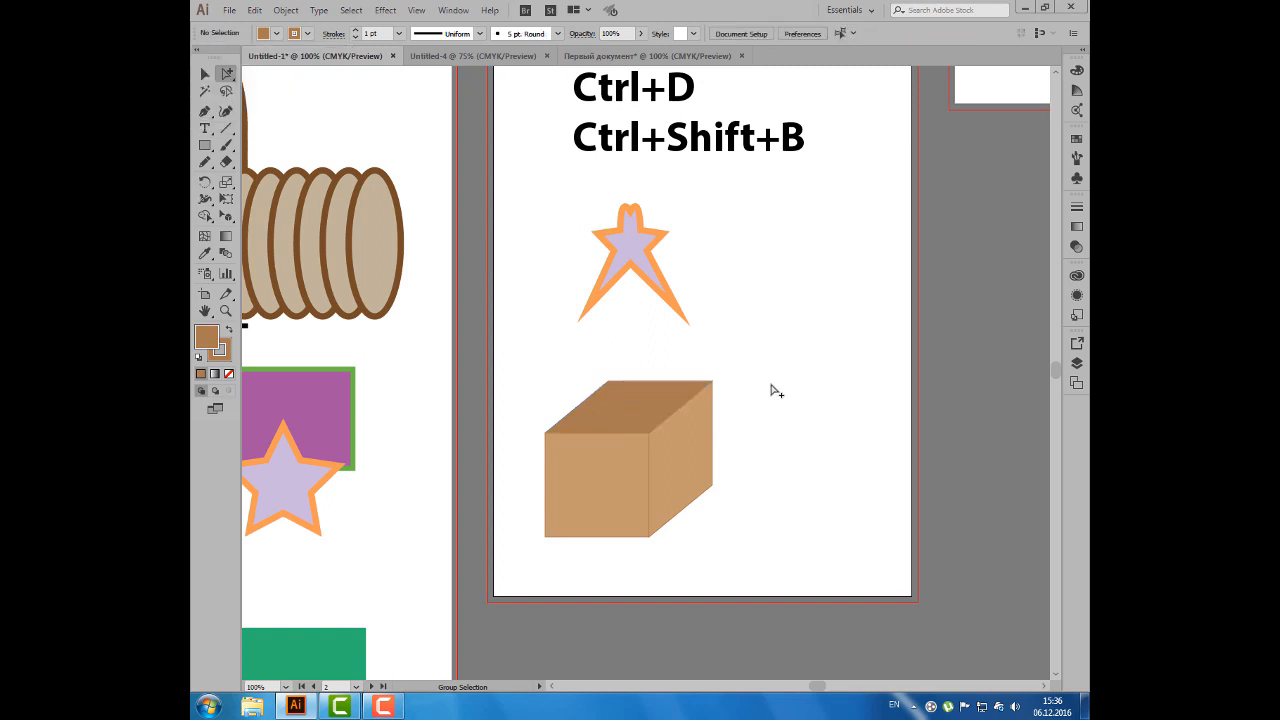
- Fill only the box's side face with the dark brown swatch C=35 M=60 Y=80 K=25
{"action": "left_click", "coordinate": [706, 427]}
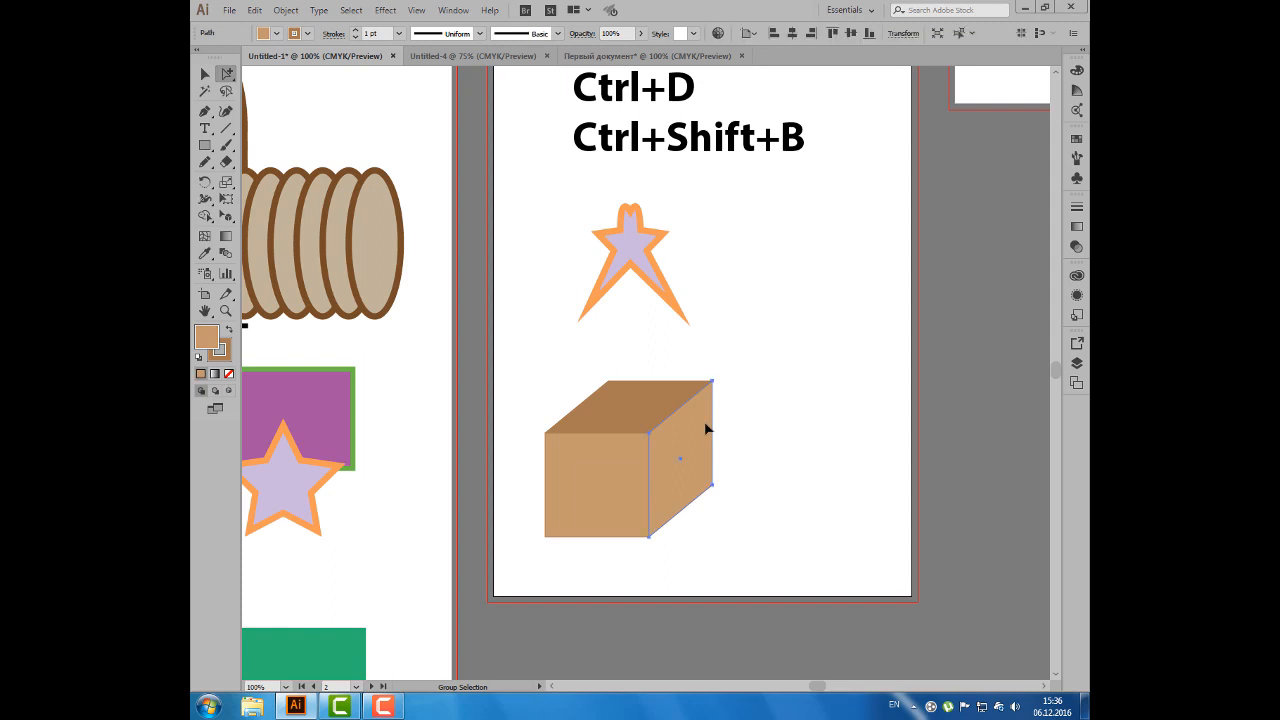
{"action": "left_click", "coordinate": [274, 35]}
{"action": "left_click", "coordinate": [297, 78]}
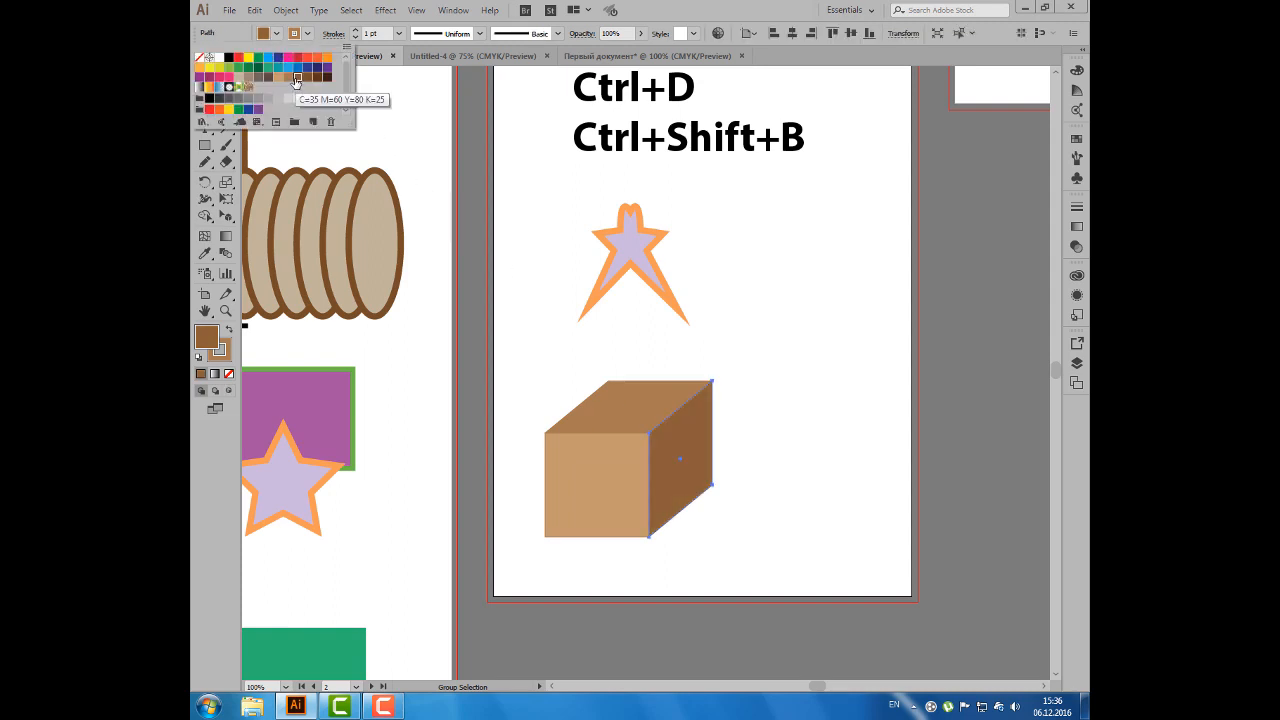
{"action": "left_click", "coordinate": [528, 247]}
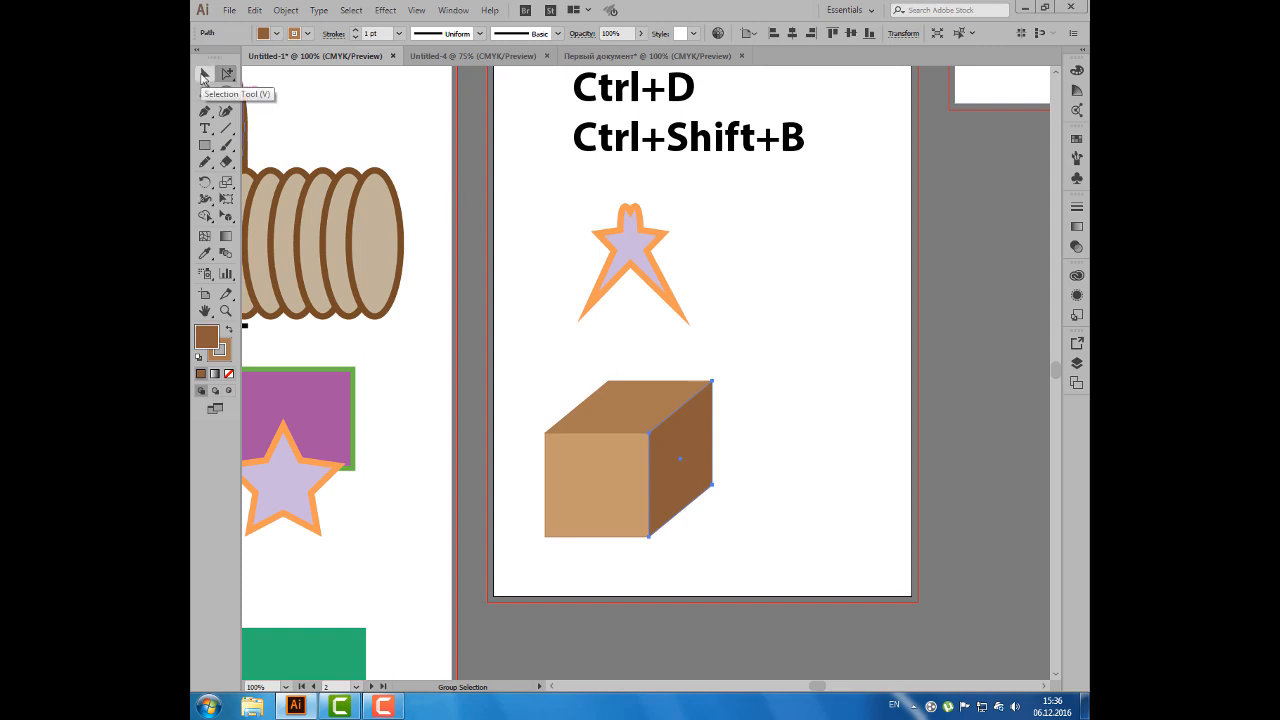
- Select the whole grouped box with the Selection tool and scale it down slightly
{"action": "left_click", "coordinate": [203, 75]}
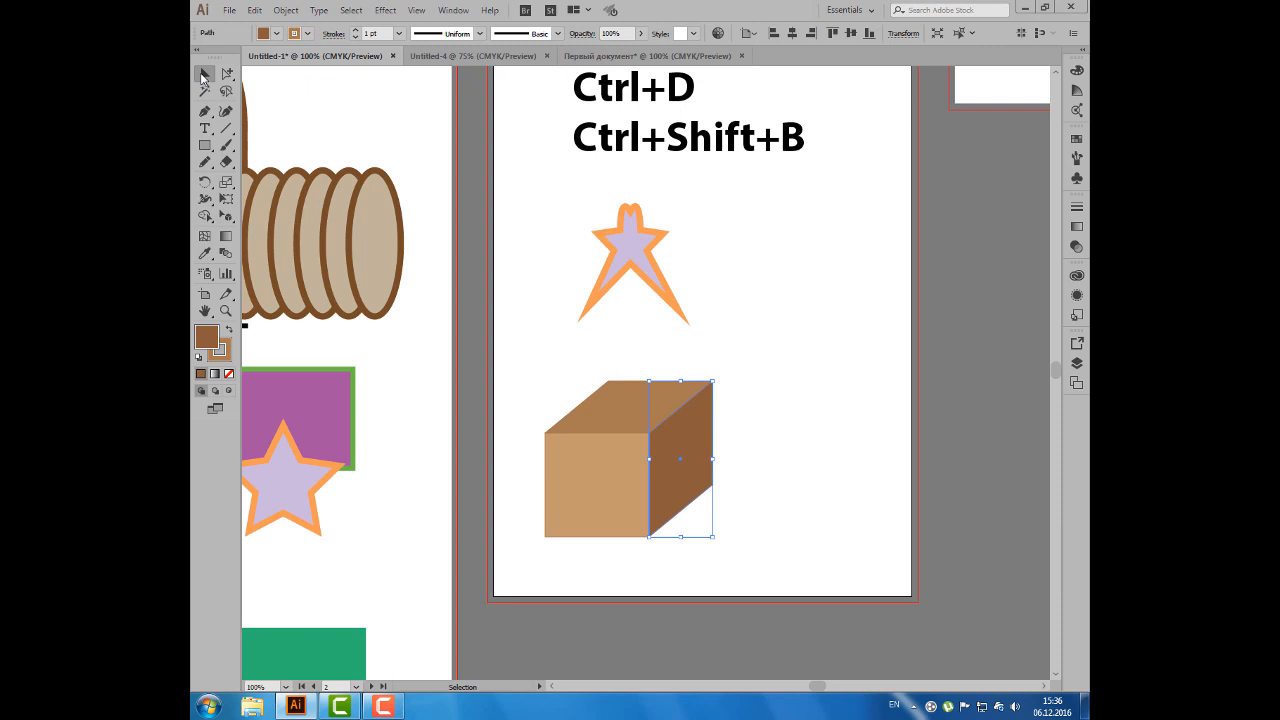
{"action": "left_click", "coordinate": [783, 368]}
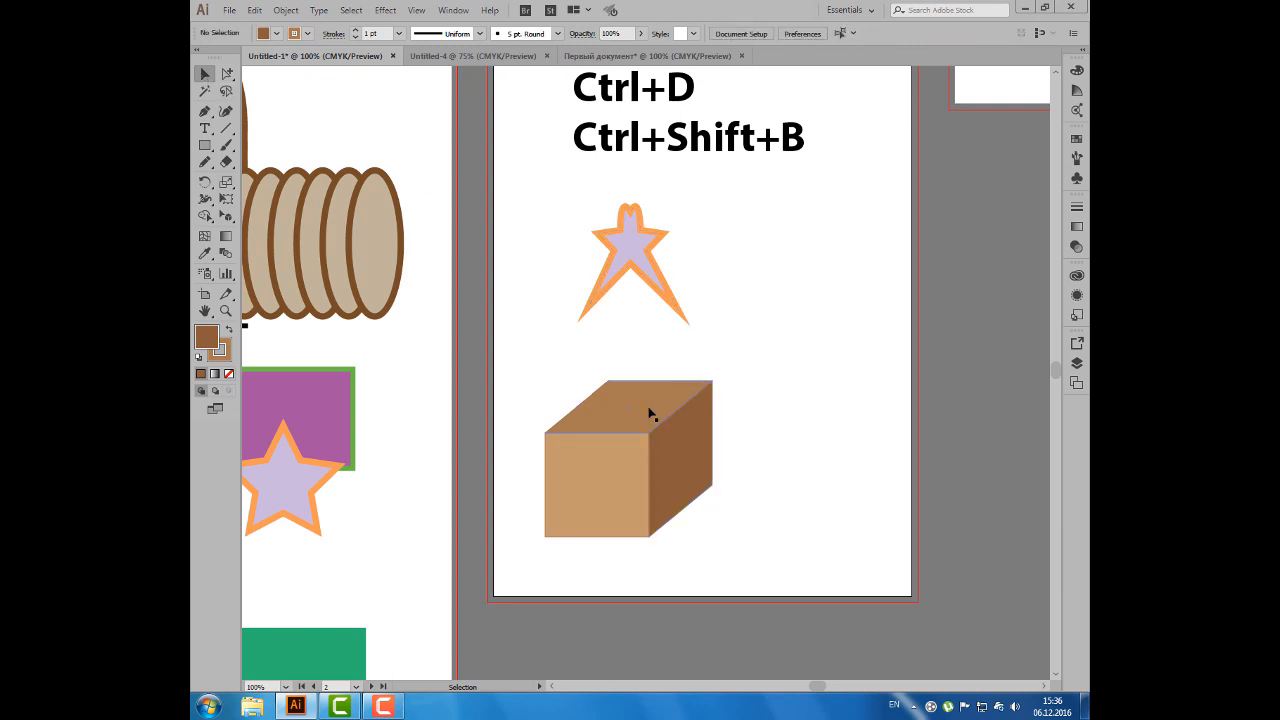
{"action": "mouse_move", "coordinate": [650, 411]}
{"action": "left_mouse_down"}
{"action": "mouse_move", "coordinate": [665, 393]}
{"action": "mouse_move", "coordinate": [666, 407]}
{"action": "mouse_move", "coordinate": [703, 403]}
{"action": "mouse_move", "coordinate": [688, 419]}
{"action": "mouse_move", "coordinate": [667, 415]}
{"action": "left_mouse_up"}
- Deselect the box and select its side face and front face individually with the Group Selection tool
{"action": "left_click", "coordinate": [227, 73]}
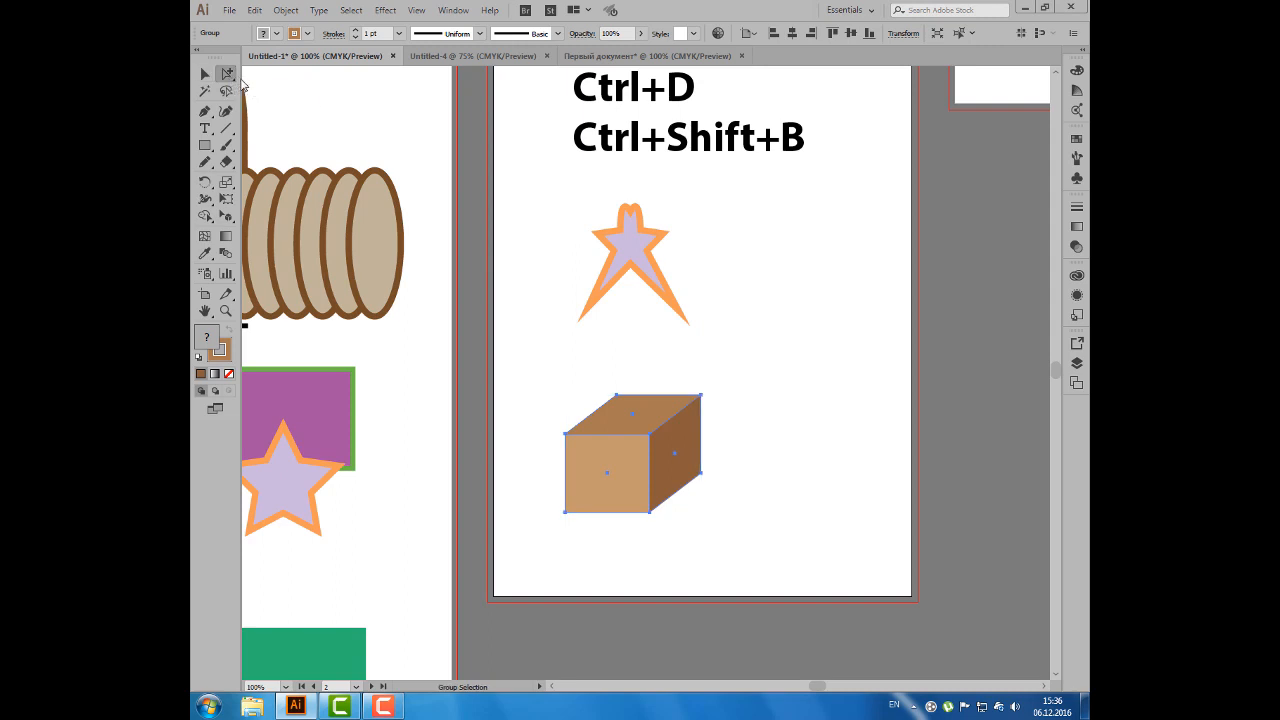
{"action": "left_click", "coordinate": [744, 385]}
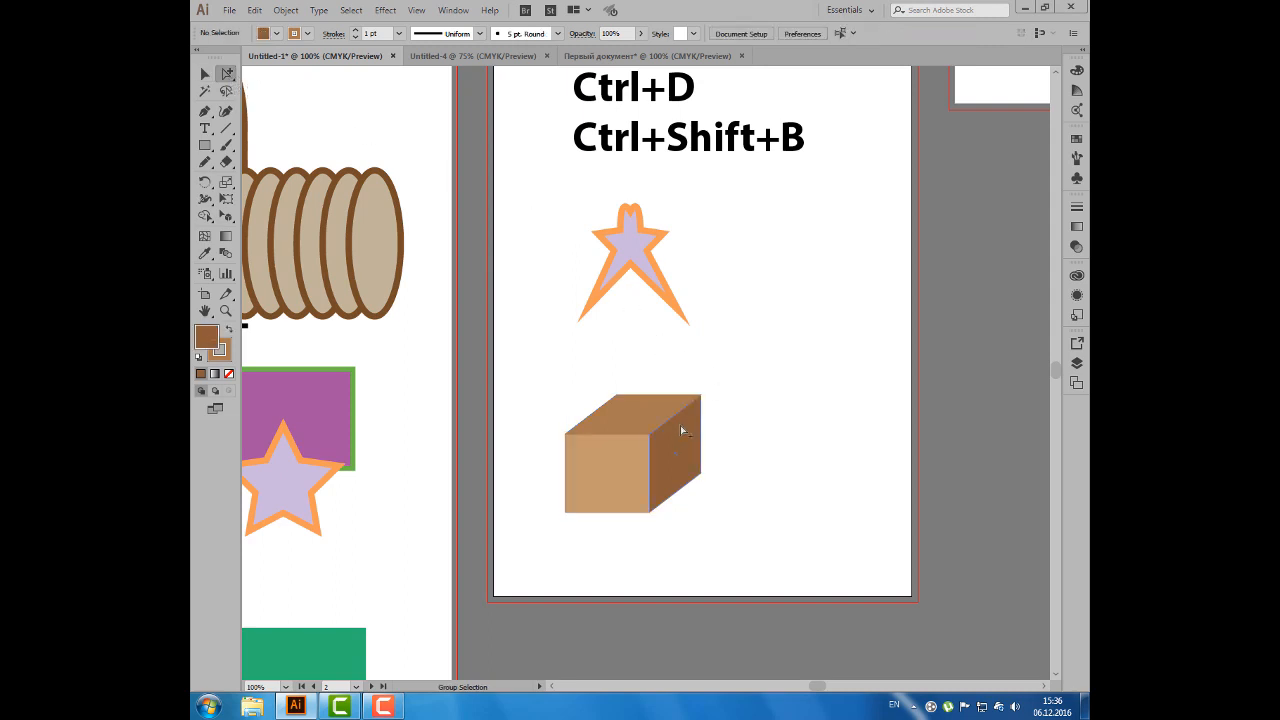
{"action": "left_click", "coordinate": [680, 425]}
{"action": "left_click", "coordinate": [632, 438]}
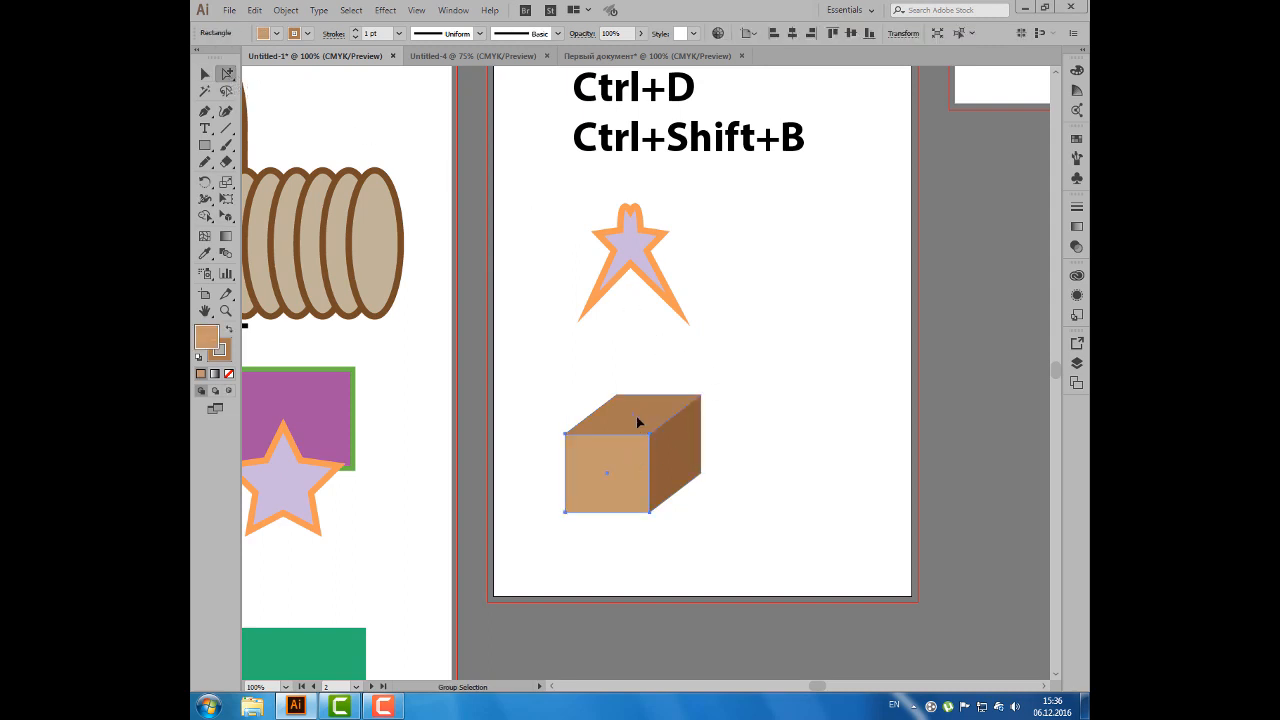
- Select the whole box group with the Selection tool, locate the Ungroup command without applying it, and deselect the box
{"action": "left_click", "coordinate": [205, 73]}
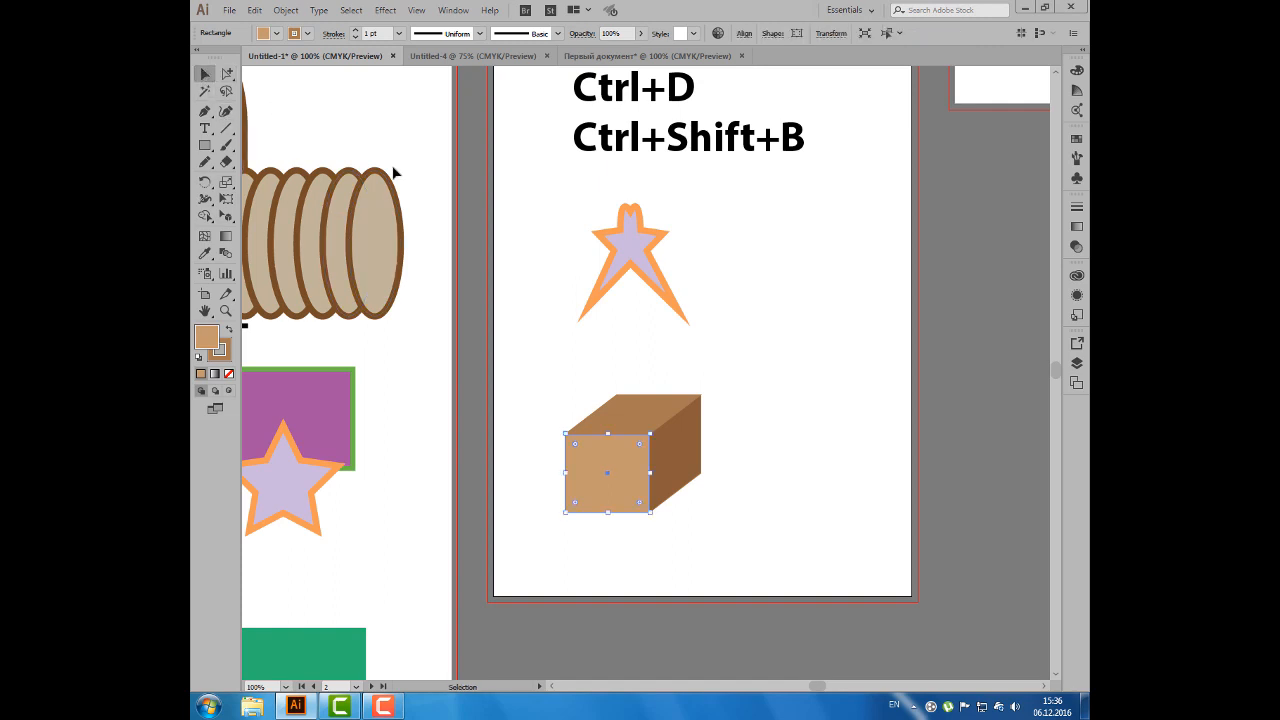
{"action": "left_click", "coordinate": [448, 303]}
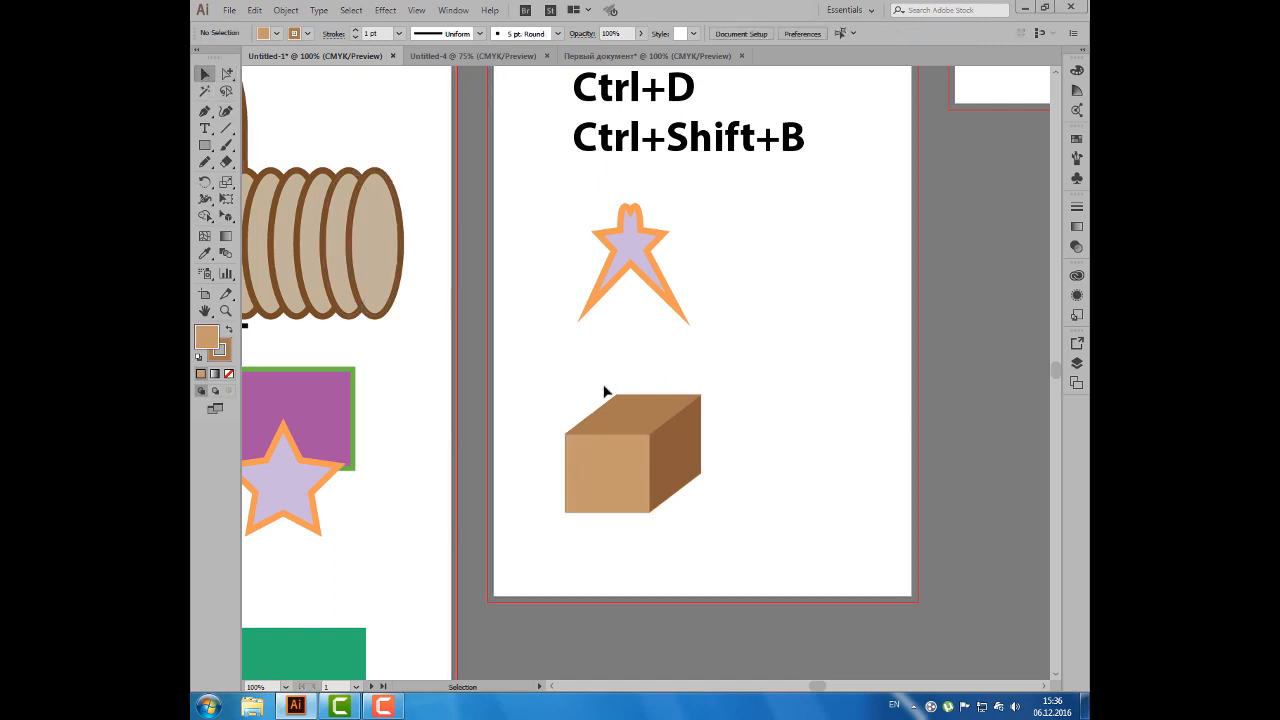
{"action": "left_click", "coordinate": [617, 415]}
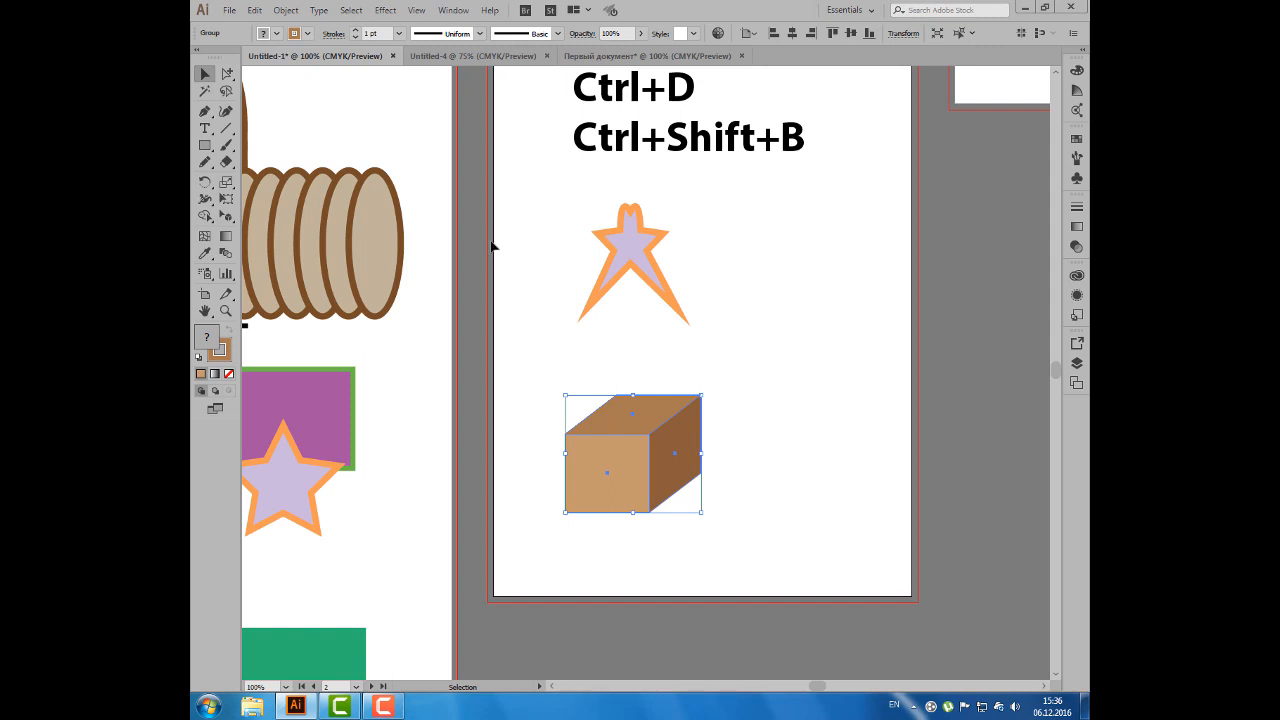
{"action": "left_click", "coordinate": [286, 10]}
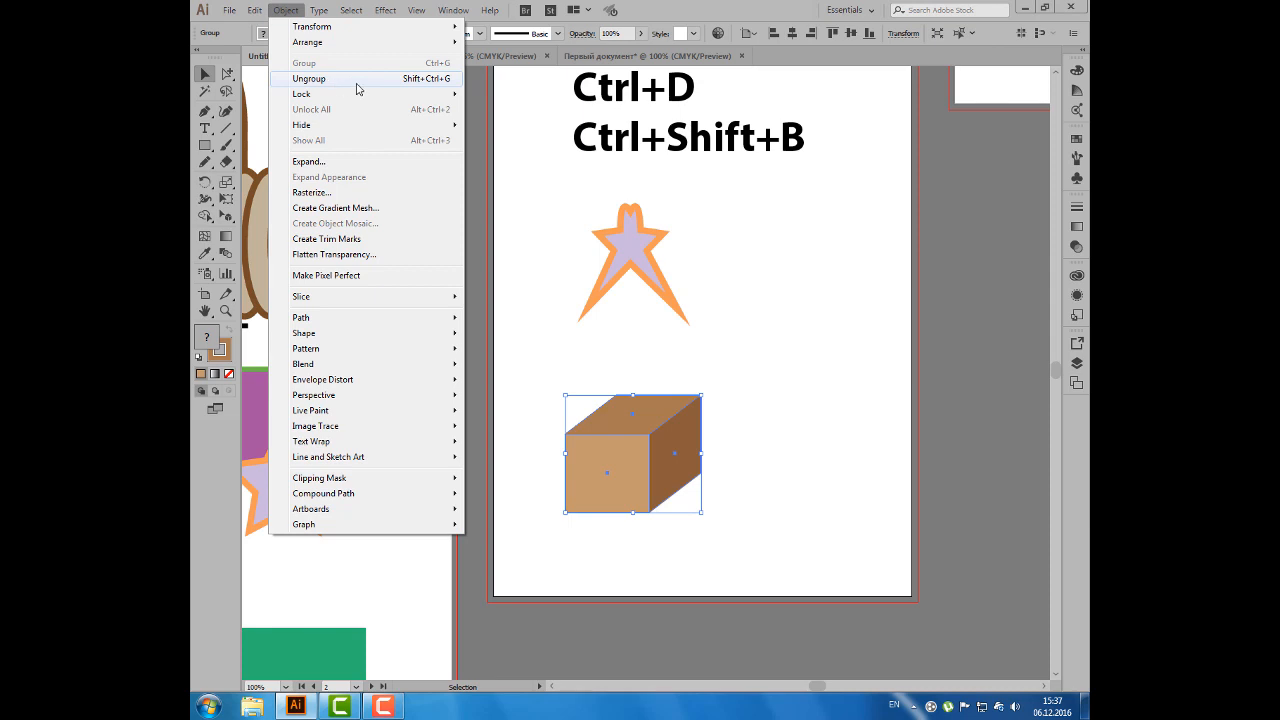
{"action": "left_click", "coordinate": [536, 189]}
{"action": "left_click", "coordinate": [536, 189]}
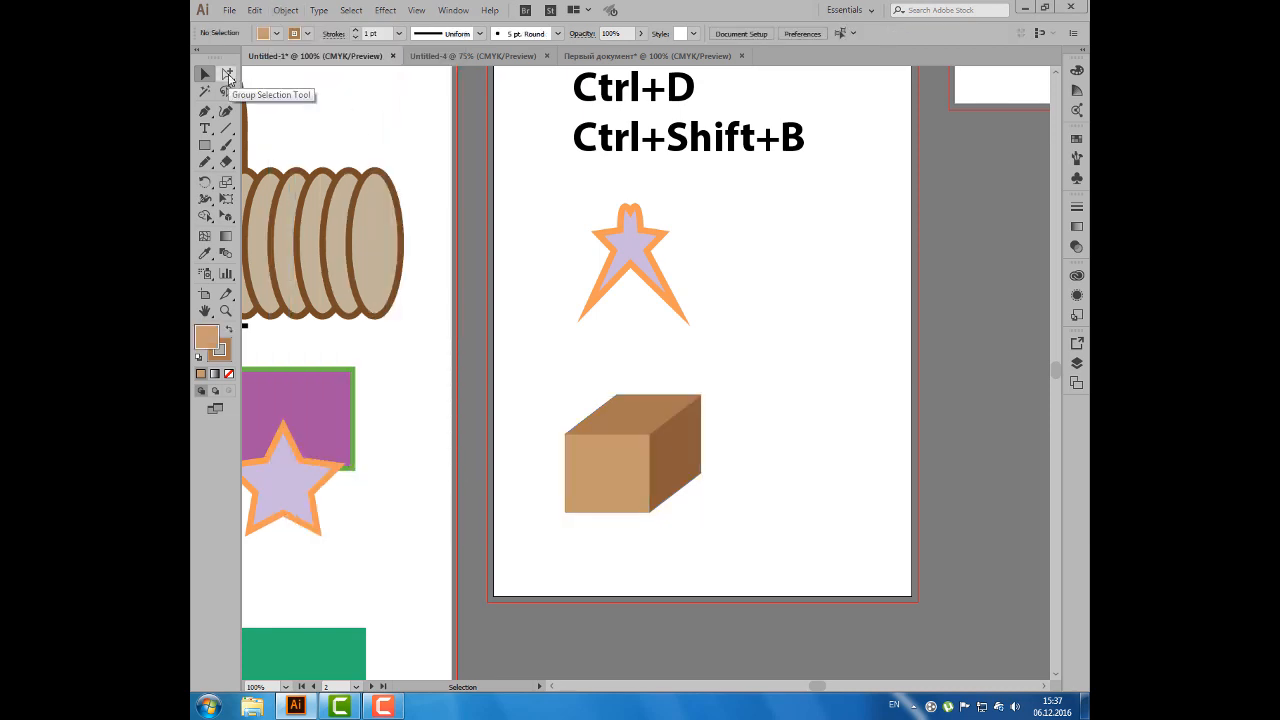
- Open the box group in isolation mode with the Selection tool and exit isolation mode
{"action": "left_click_drag", "start_coordinate": [229, 78], "coordinate": [268, 94]}
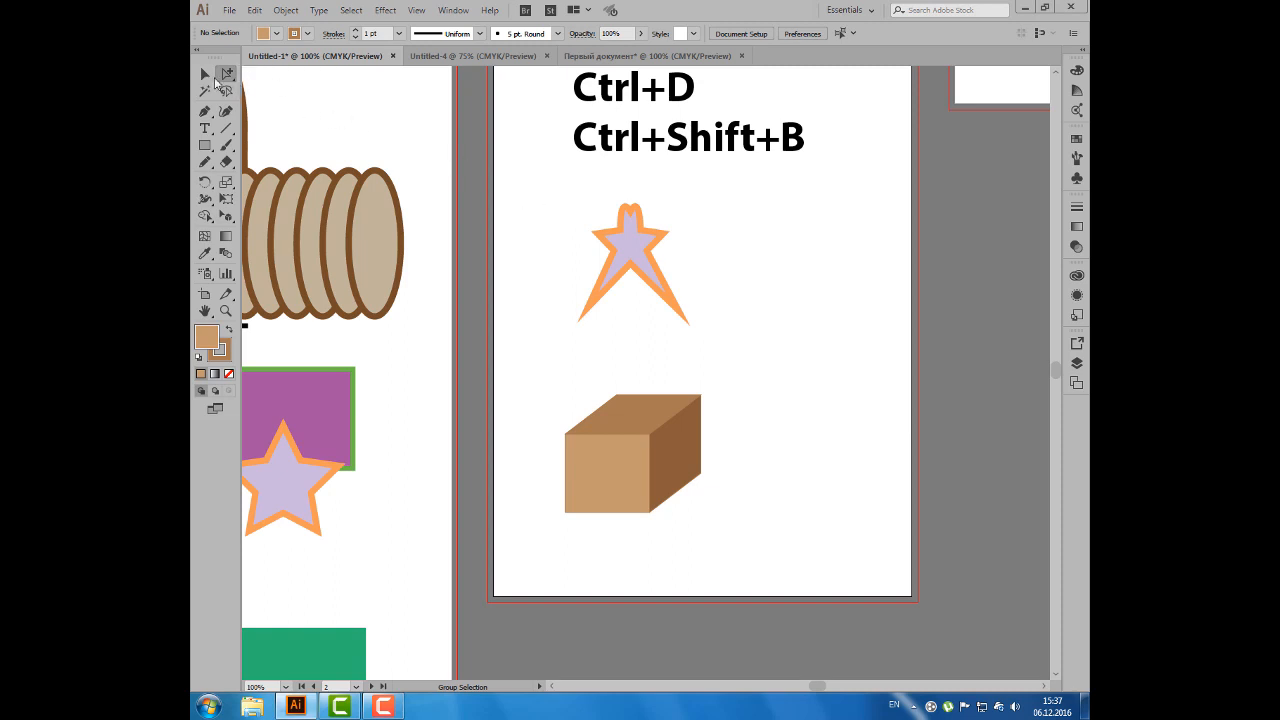
{"action": "left_click", "coordinate": [205, 75]}
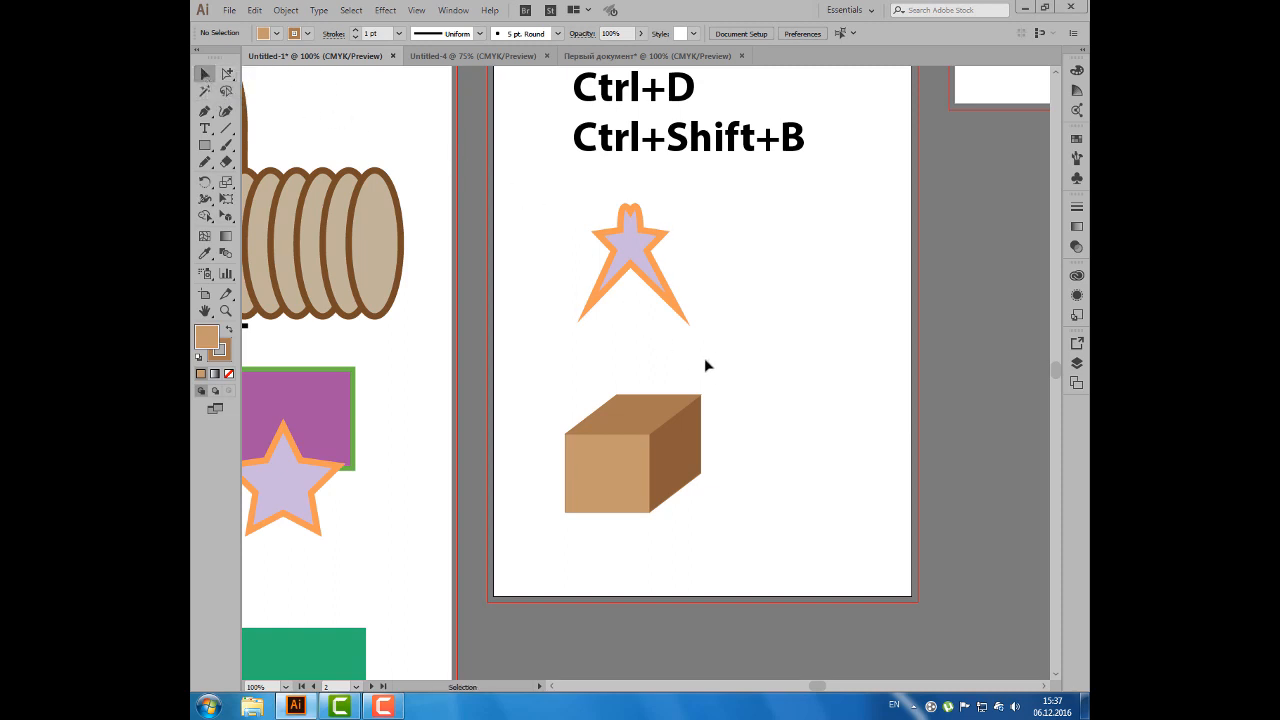
{"action": "left_click", "coordinate": [658, 421]}
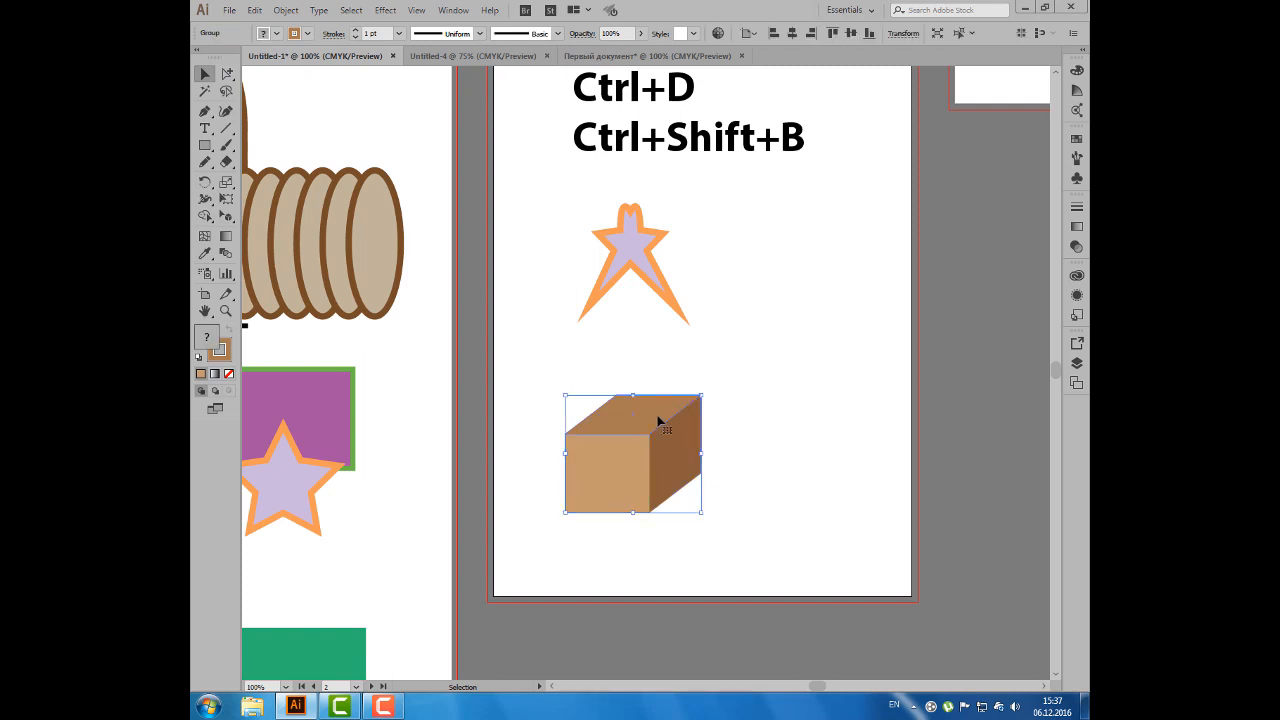
{"action": "double_click", "coordinate": [658, 421]}
{"action": "double_click", "coordinate": [688, 356]}
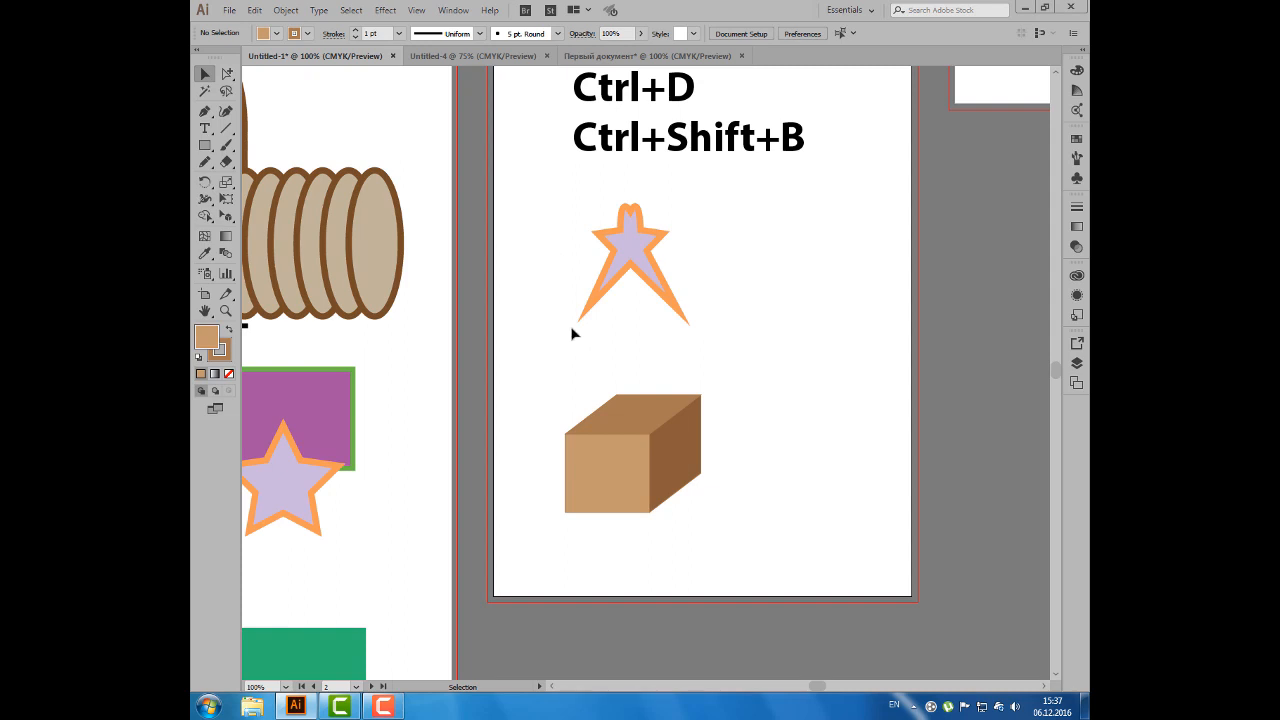
- Isolate the box group, select its side, front and top faces one by one, and leave isolation mode
{"action": "double_click", "coordinate": [641, 404]}
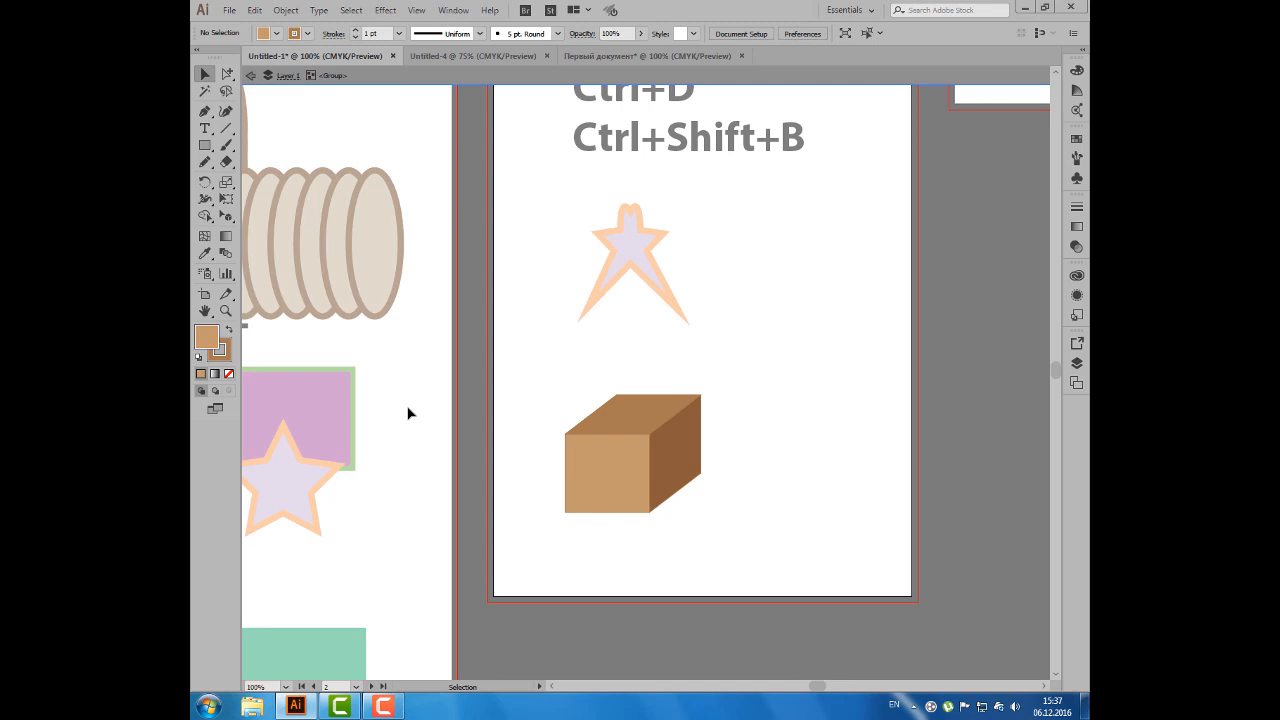
{"action": "scroll", "coordinate": [411, 412], "scroll_direction": "down", "scroll_amount": 1}
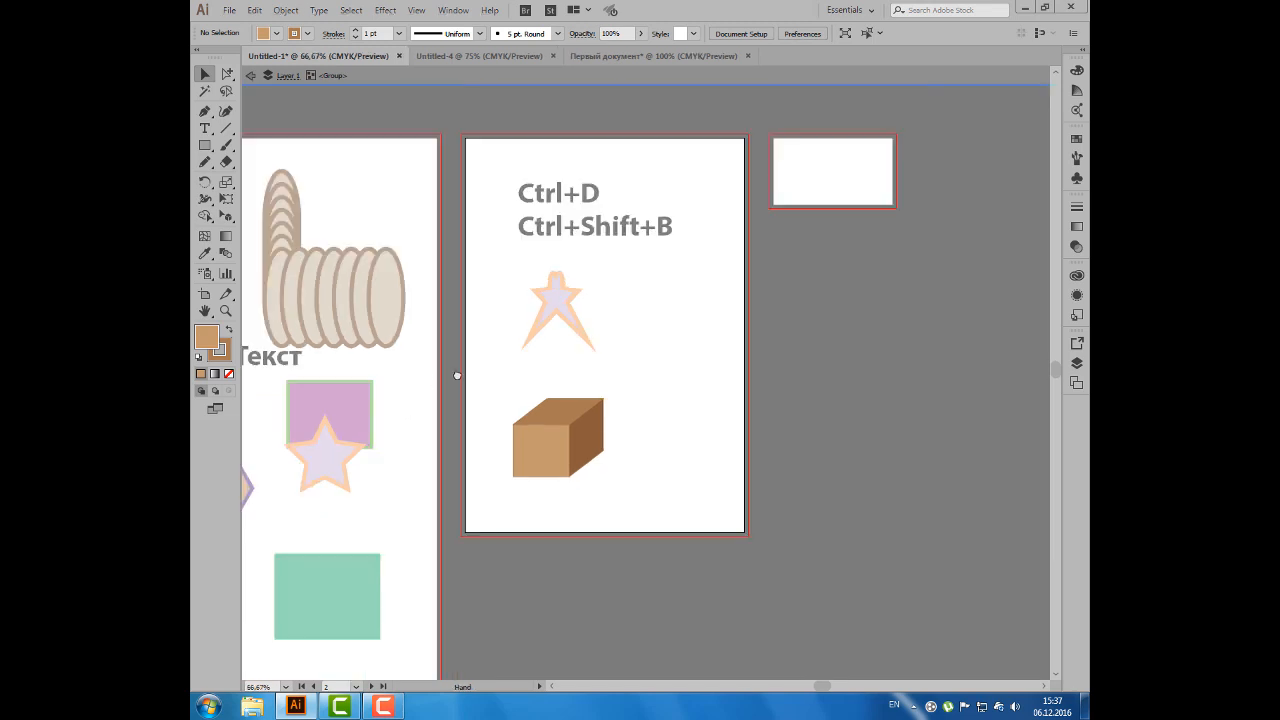
{"action": "left_click_drag", "start_coordinate": [402, 391], "coordinate": [546, 382]}
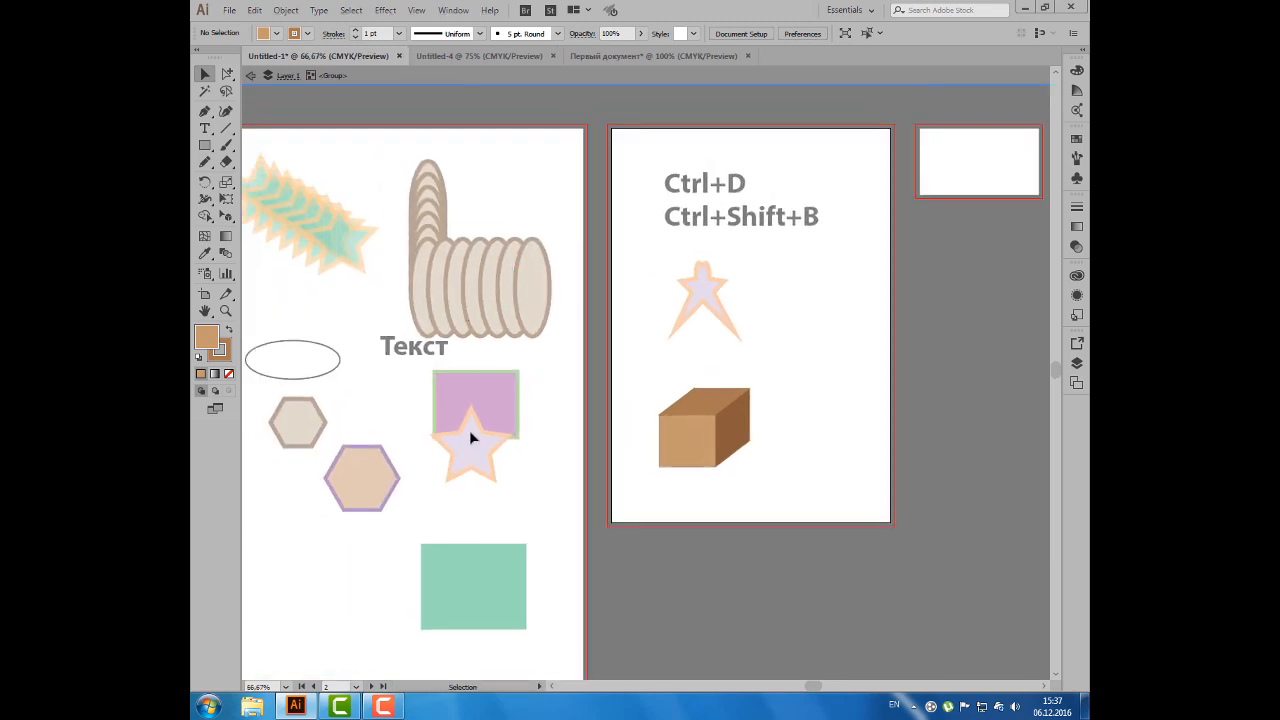
{"action": "left_click_drag", "start_coordinate": [498, 234], "coordinate": [414, 365]}
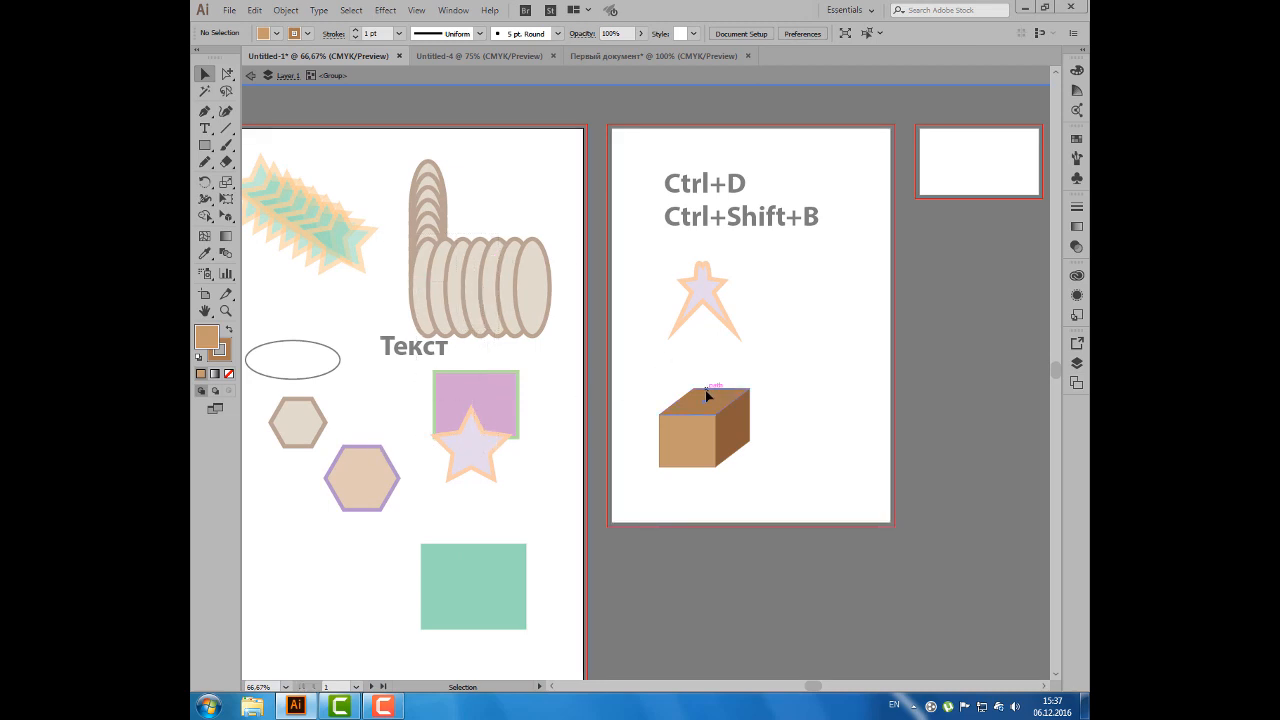
{"action": "left_click", "coordinate": [729, 433]}
{"action": "left_click", "coordinate": [694, 443]}
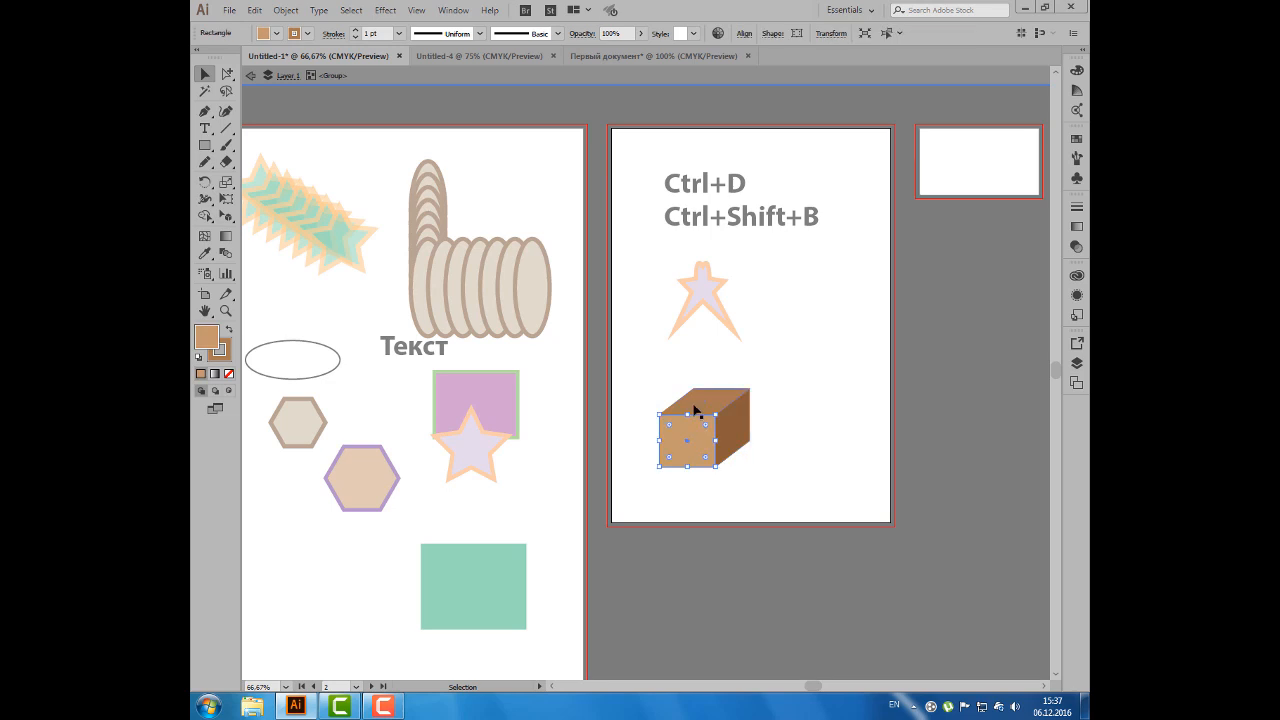
{"action": "left_click", "coordinate": [697, 408]}
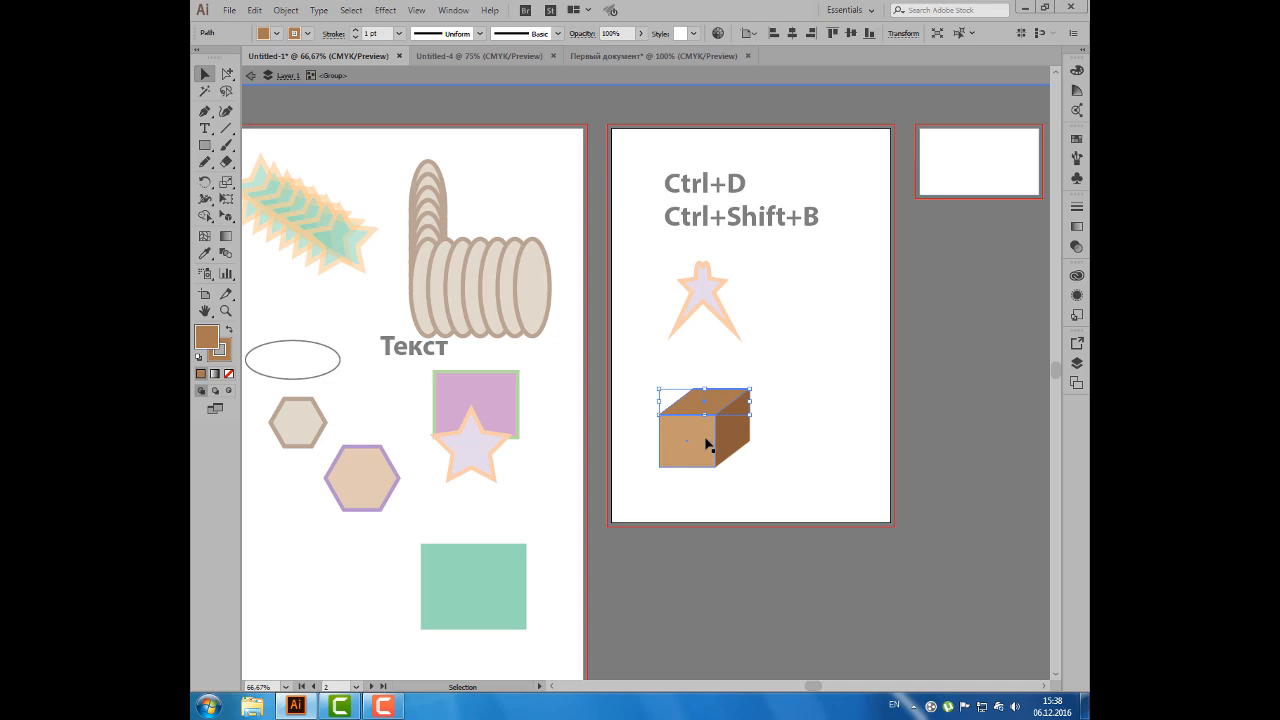
{"action": "double_click", "coordinate": [789, 366]}
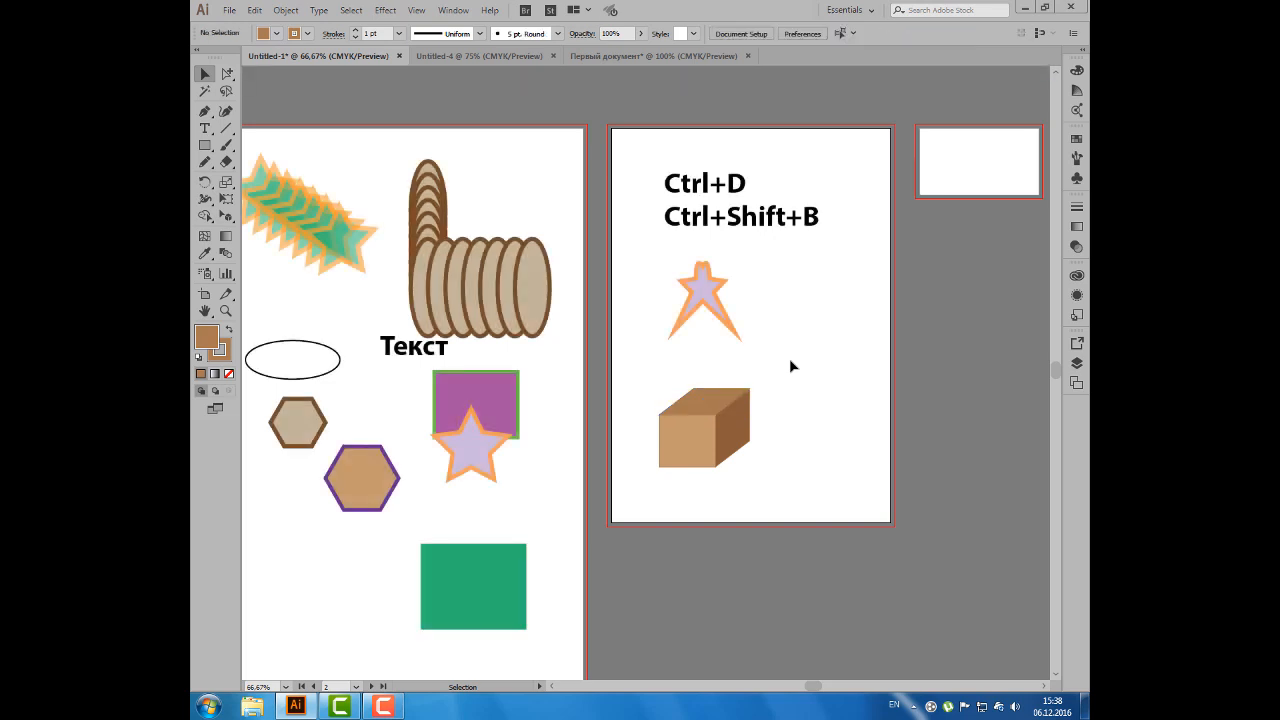
{"action": "double_click", "coordinate": [720, 392]}
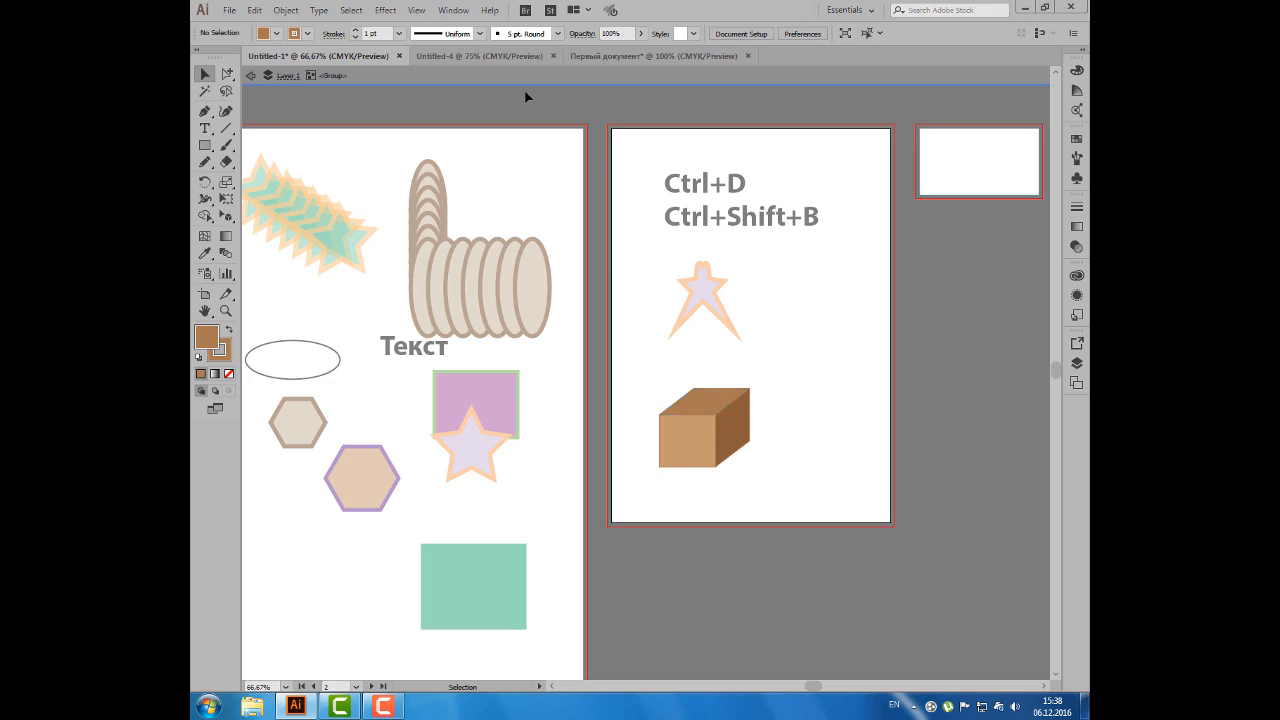
{"action": "double_click", "coordinate": [831, 316]}
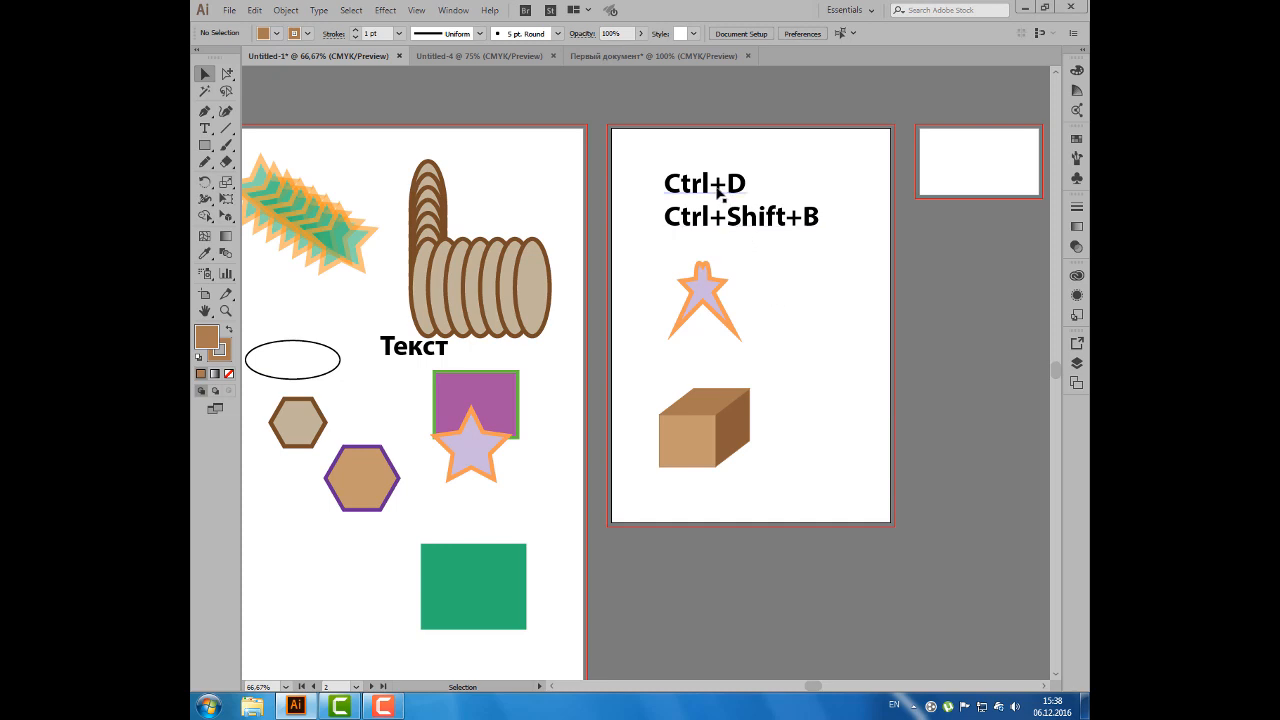
- Move the reshaped star beside the box and duplicate the "Ctrl+D" text below the existing lines, changing the copy to "Ctrl+Z"
{"action": "left_click_drag", "start_coordinate": [700, 288], "coordinate": [803, 393]}
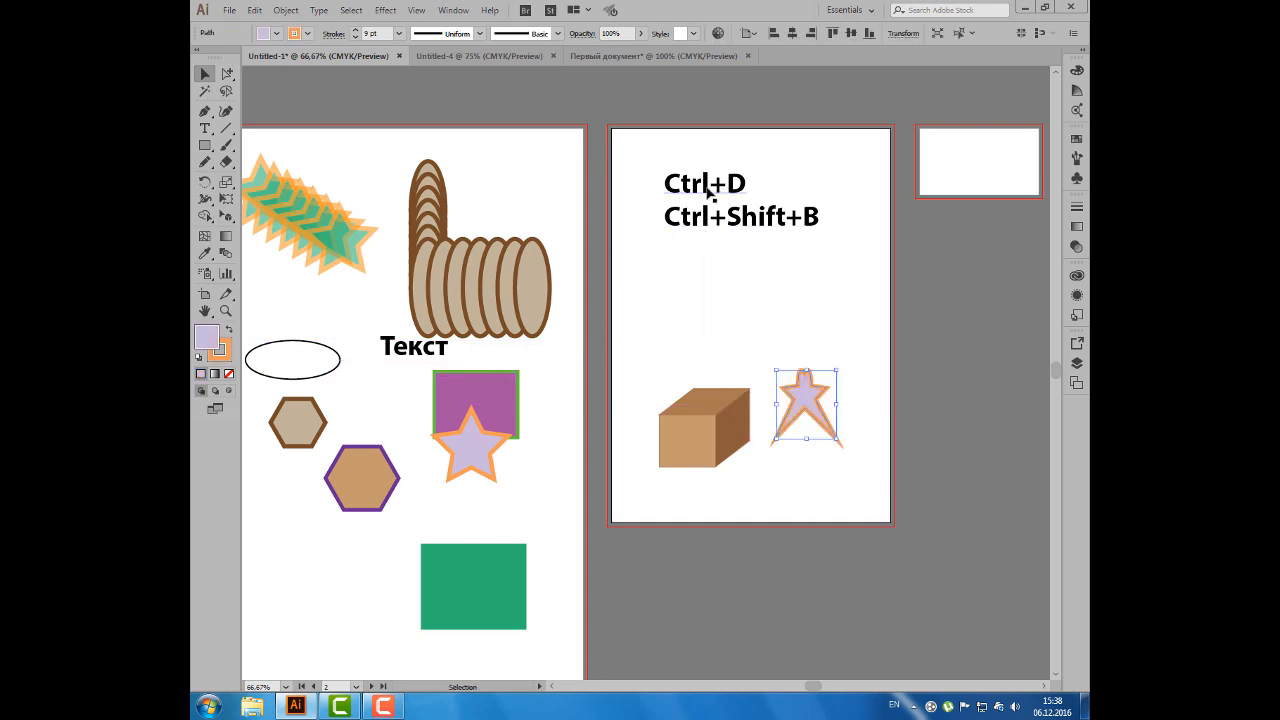
{"action": "left_click_drag", "start_coordinate": [707, 188], "coordinate": [745, 284]}
{"action": "key", "text": "t"}
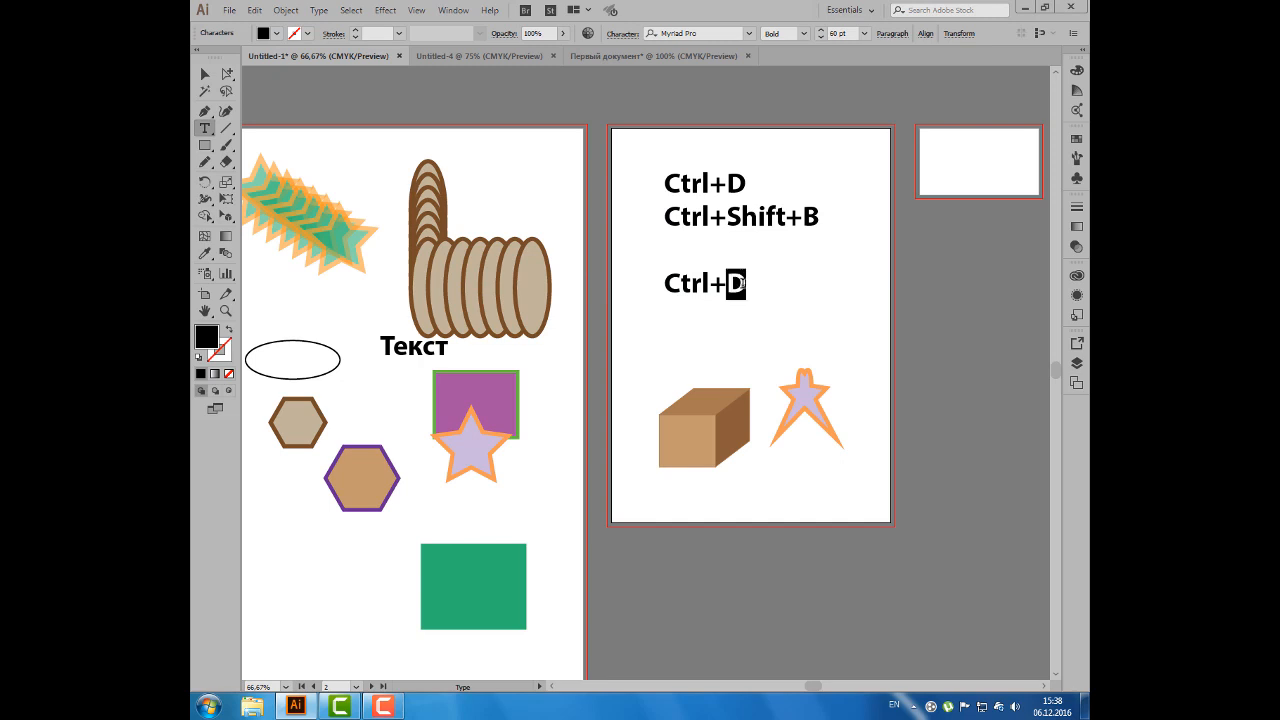
{"action": "type", "text": "Z"}
- Duplicate the "Ctrl+Z" text just below itself and change the copy to "Ctrl+Shift+Z"
{"action": "left_click", "coordinate": [203, 73]}
{"action": "left_click_drag", "start_coordinate": [704, 288], "coordinate": [703, 327]}
{"action": "key", "text": "t"}
{"action": "left_click", "coordinate": [727, 325]}
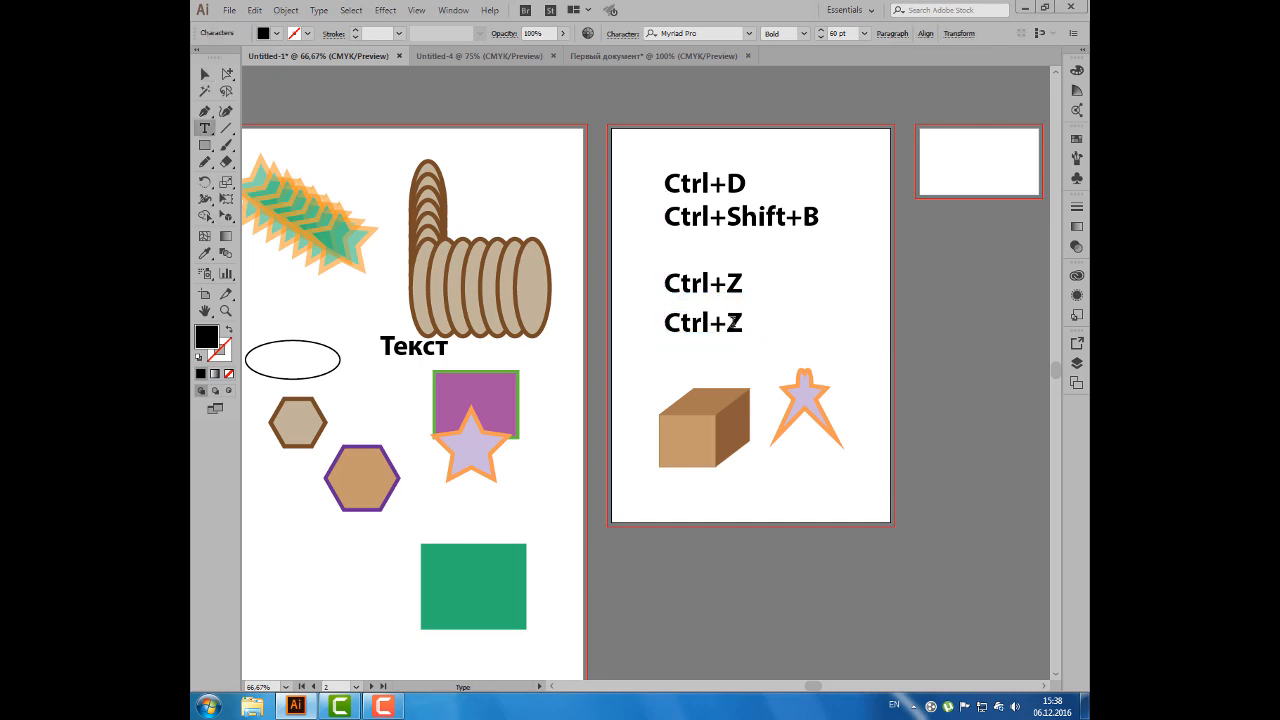
{"action": "type", "text": "Shift"}
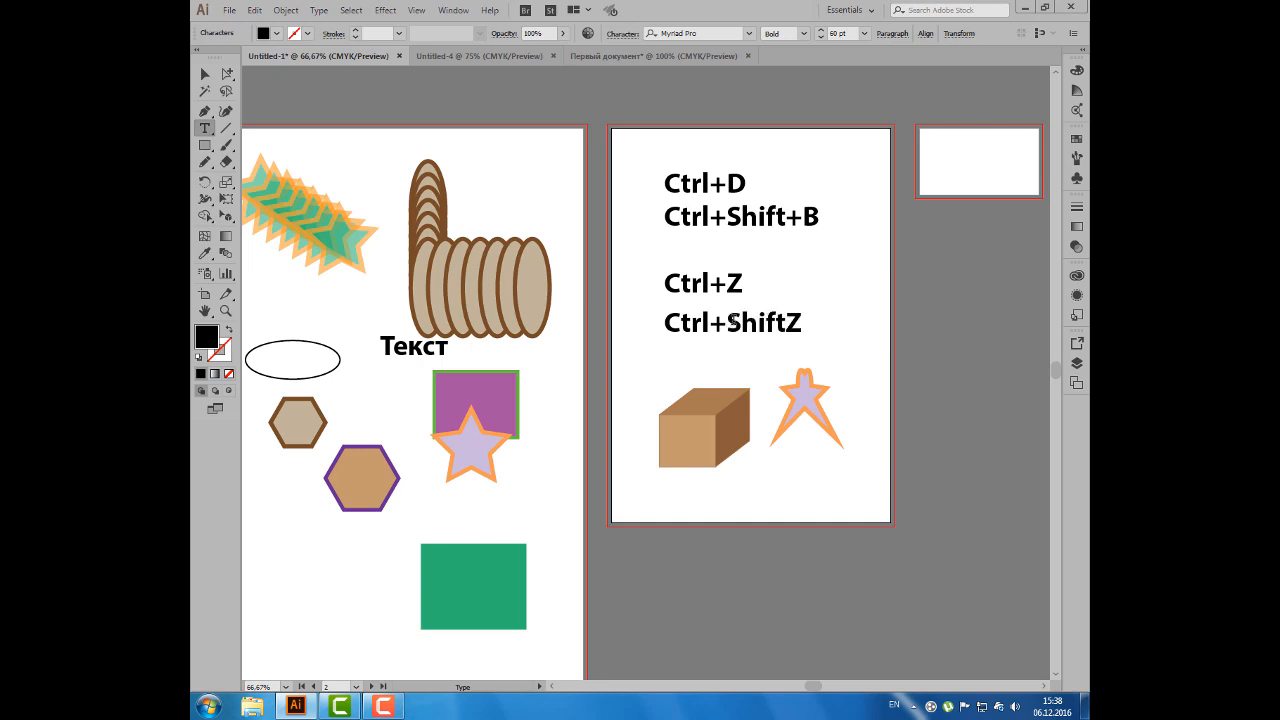
{"action": "type", "text": "+"}
- Finish the text editing and move the reshaped star slightly down and left, closer to the box
{"action": "left_click", "coordinate": [213, 75]}
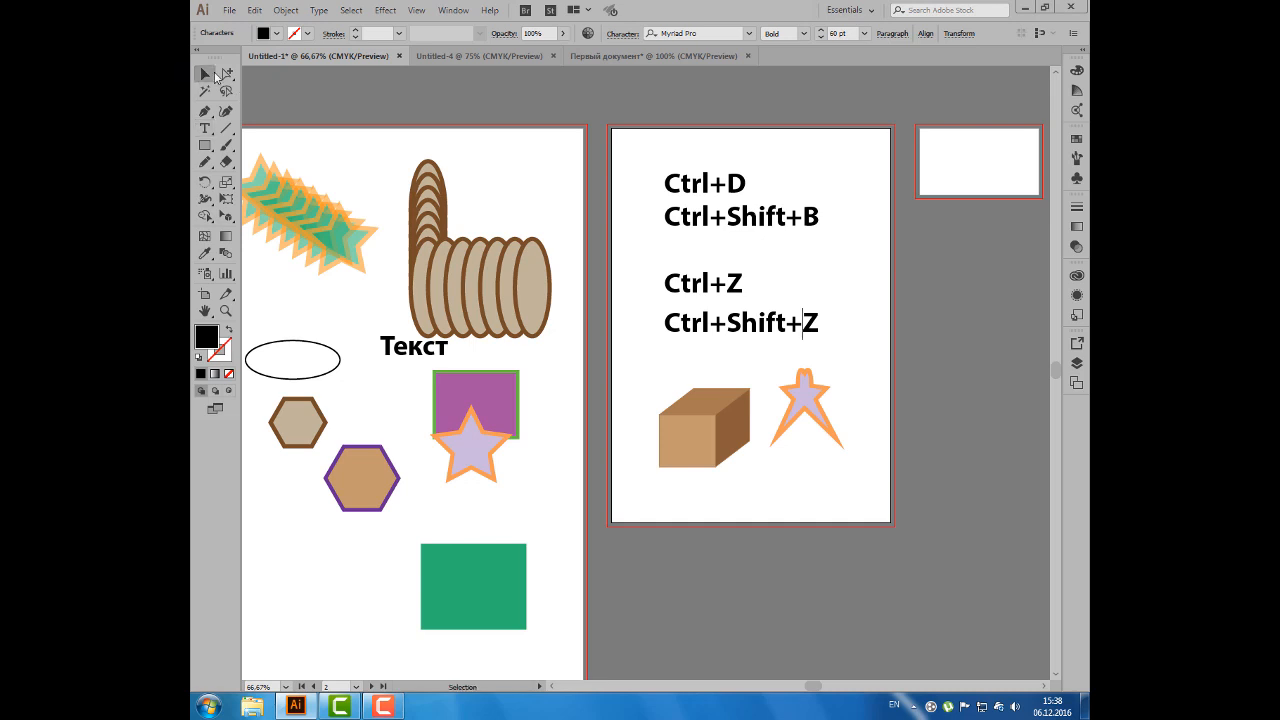
{"action": "left_click", "coordinate": [634, 274]}
{"action": "left_click_drag", "start_coordinate": [826, 406], "coordinate": [798, 425]}
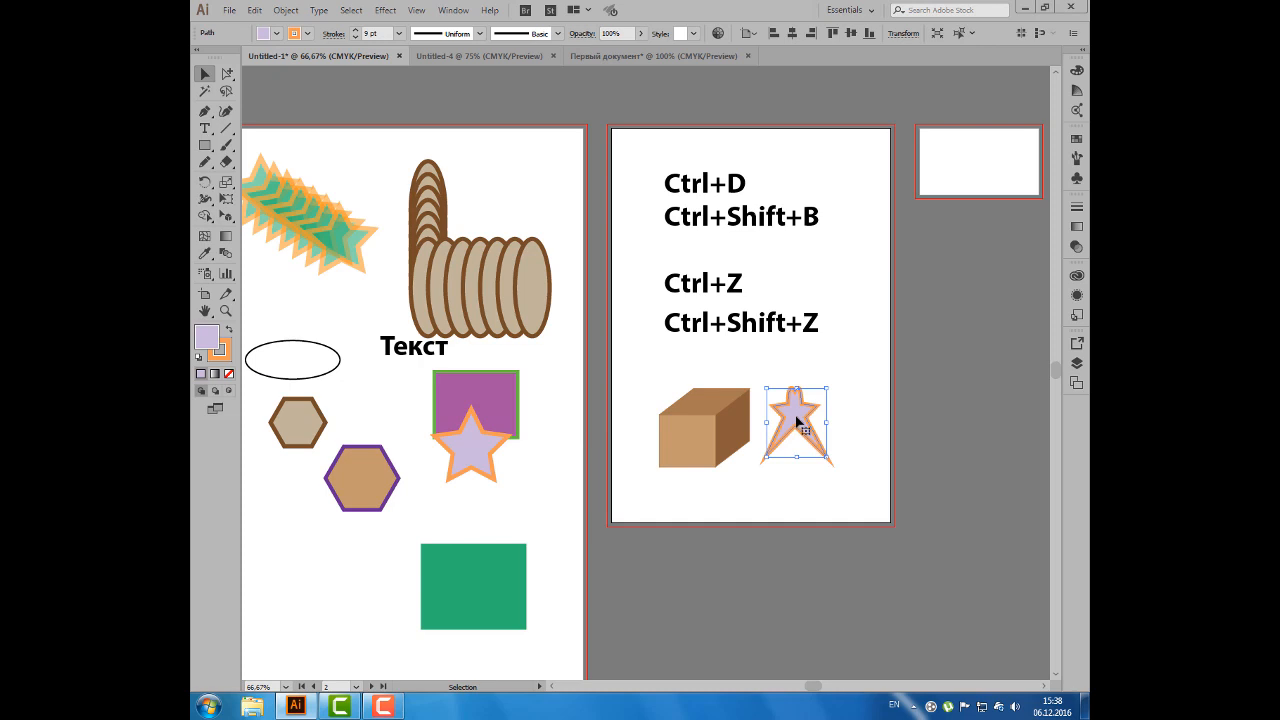
- Step backward and forward through the recent moves of the reshaped star using undo and redo
{"action": "key", "text": "ctrl+z"}
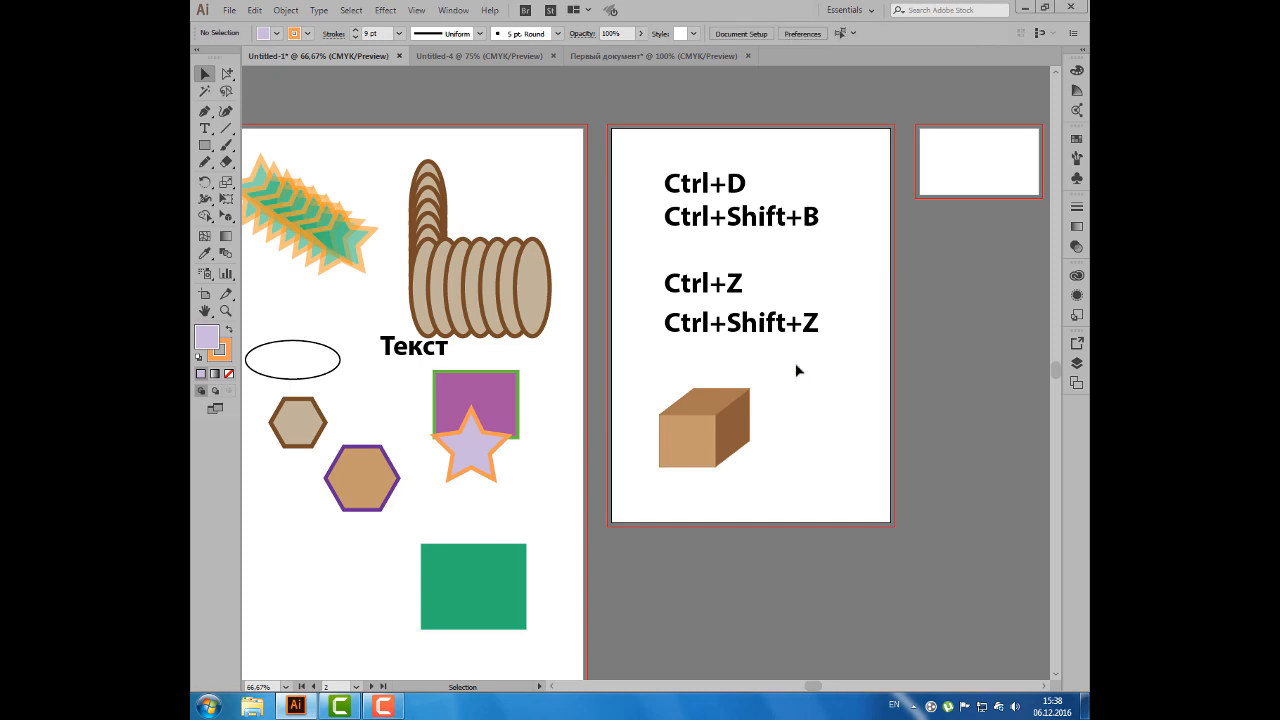
{"action": "key", "text": "ctrl+shift+z"}
{"action": "key", "text": "ctrl+z"}
{"action": "key", "text": "ctrl+z"}
{"action": "key", "text": "ctrl+z"}
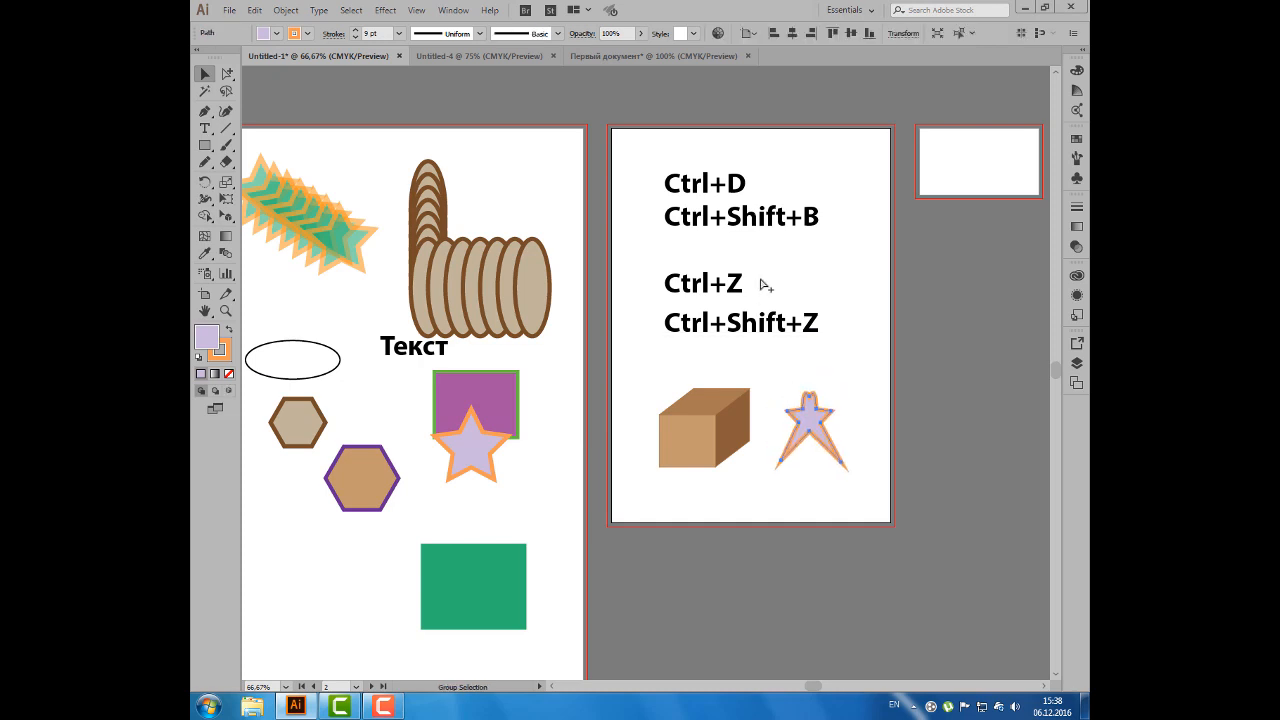
{"action": "key", "text": "ctrl+z"}
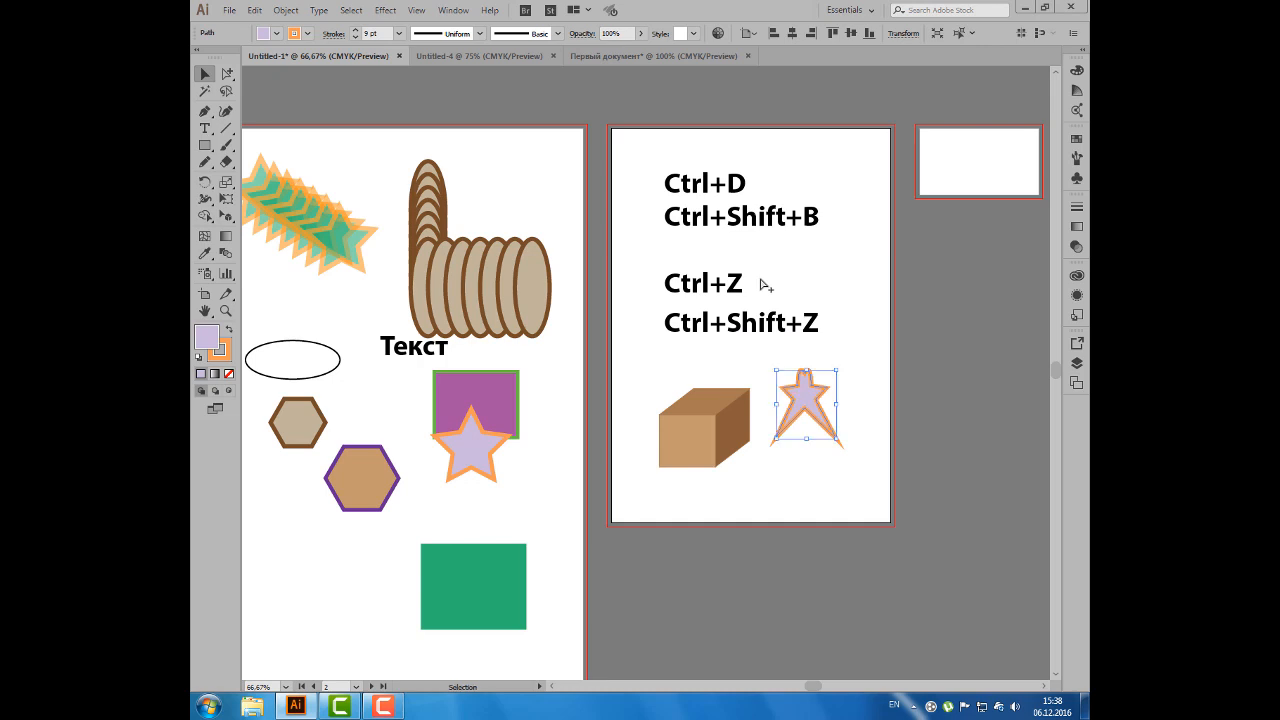
{"action": "key", "text": "ctrl+z"}
{"action": "key", "text": "ctrl+z"}
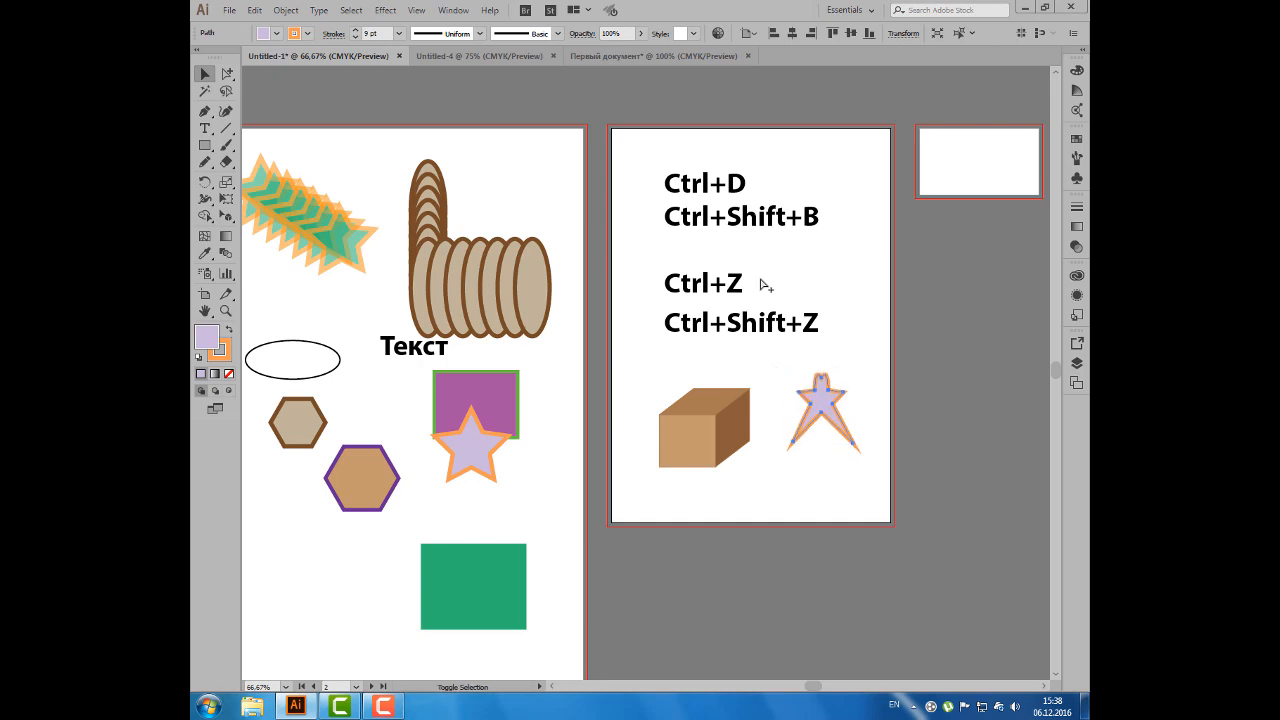
{"action": "key", "text": "ctrl+z"}
- Move the "Ctrl+Z" and "Ctrl+Shift+Z" lines up beneath the other shortcuts and duplicate "Ctrl+Z" below them
{"action": "left_click", "coordinate": [720, 343]}
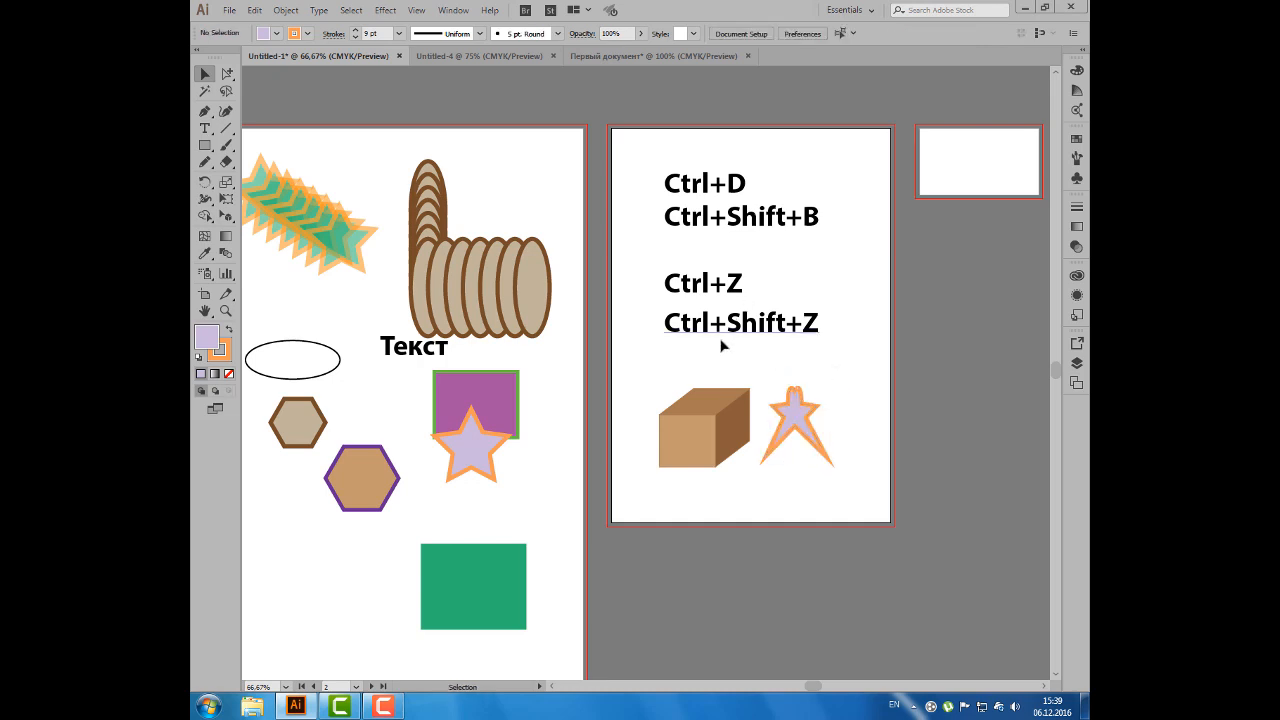
{"action": "left_click_drag", "start_coordinate": [720, 292], "coordinate": [710, 350]}
{"action": "left_click", "coordinate": [712, 338]}
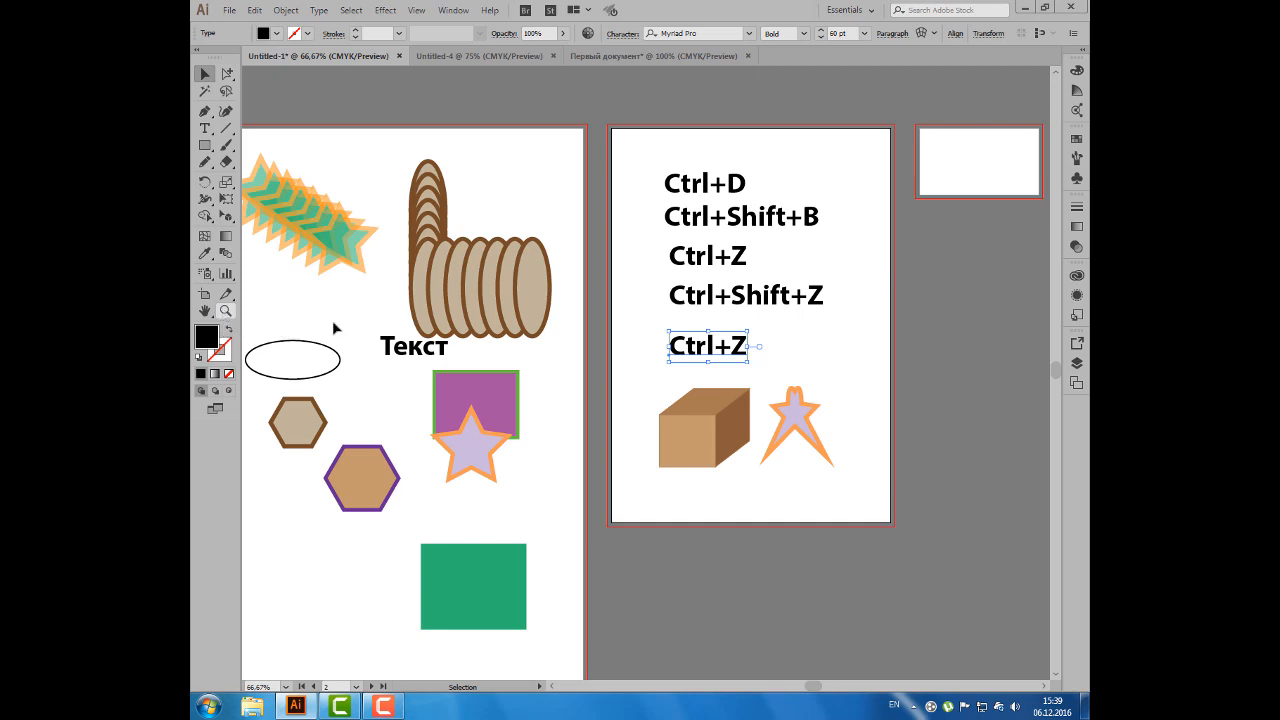
- Change the duplicated "Ctrl+Z" text above the box to "Ctrl+ Ctrl-" and deselect it
{"action": "double_click", "coordinate": [735, 347]}
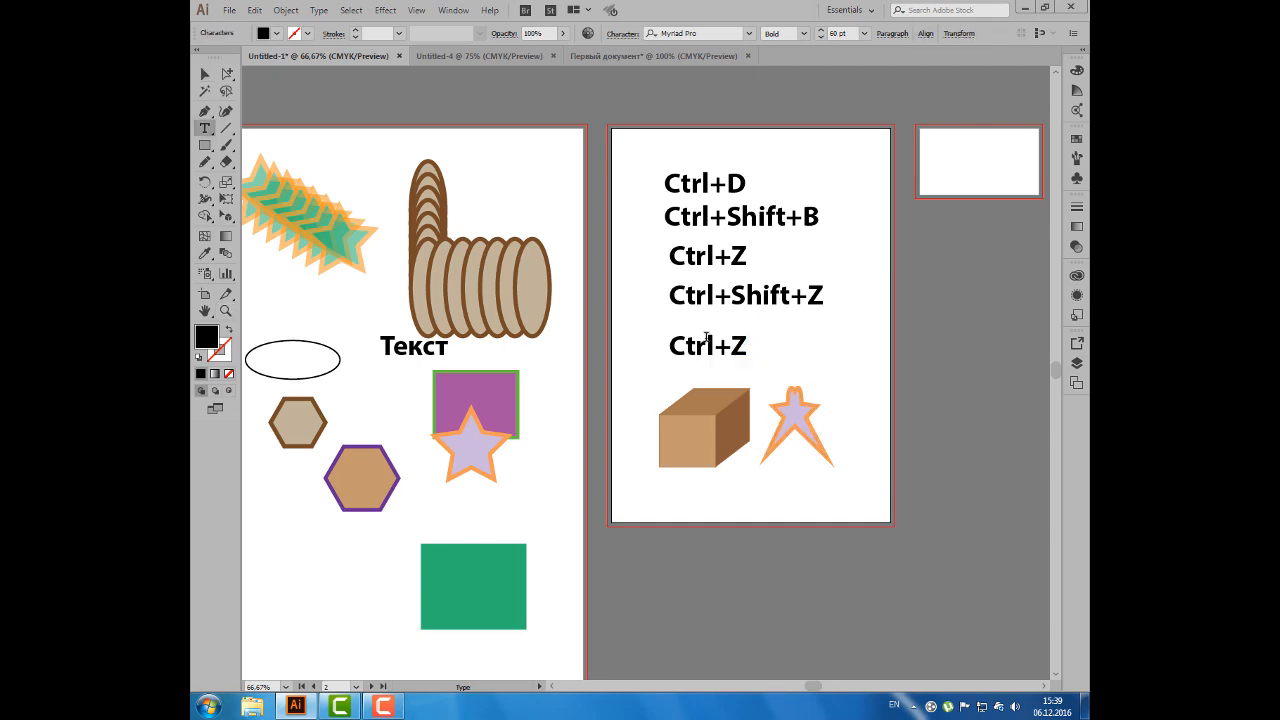
{"action": "left_click", "coordinate": [205, 74]}
{"action": "double_click", "coordinate": [735, 350]}
{"action": "double_click", "coordinate": [741, 345]}
{"action": "key", "text": "BackSpace"}
{"action": "type", "text": "Ctrl"}
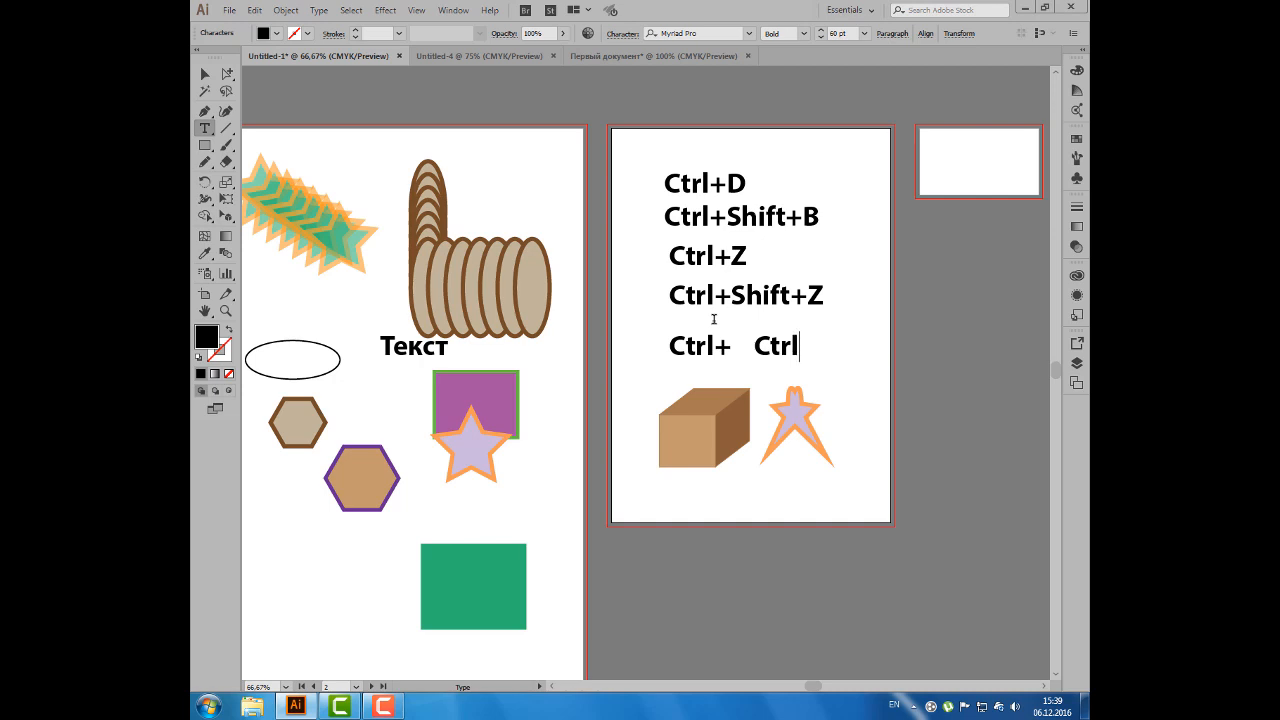
{"action": "type", "text": "-"}
{"action": "left_click", "coordinate": [206, 75]}
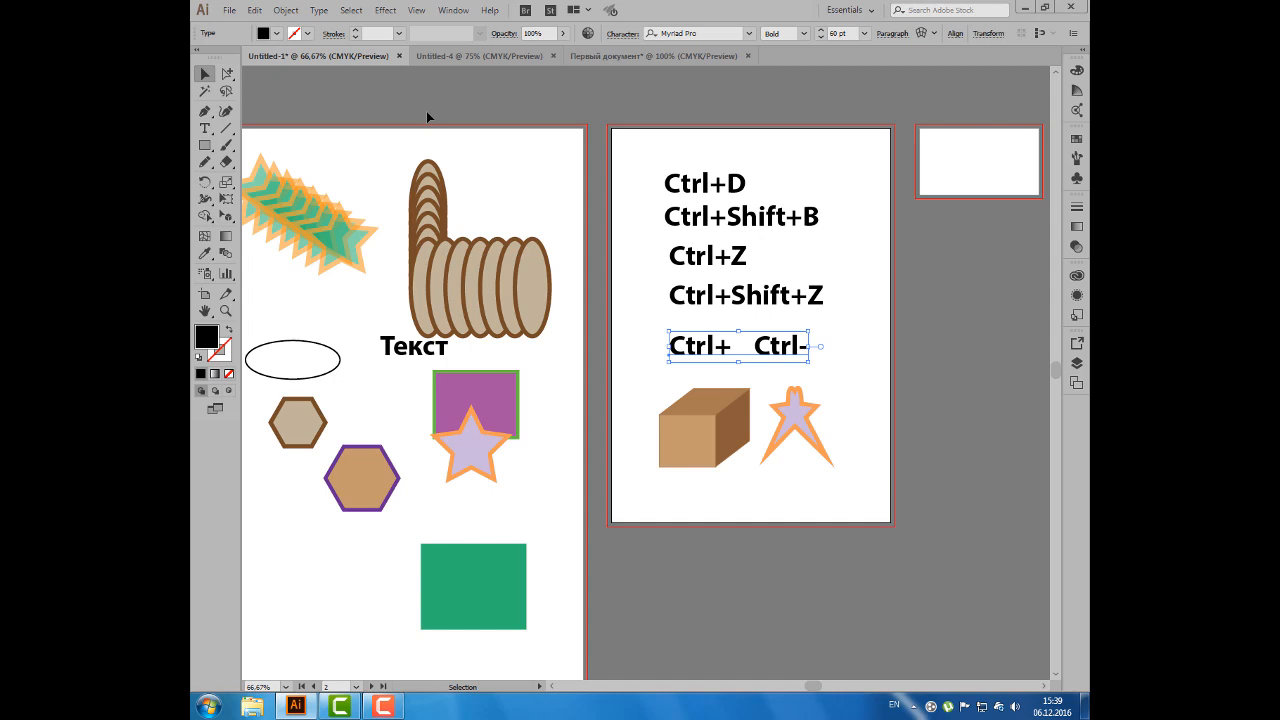
{"action": "left_click", "coordinate": [839, 367]}
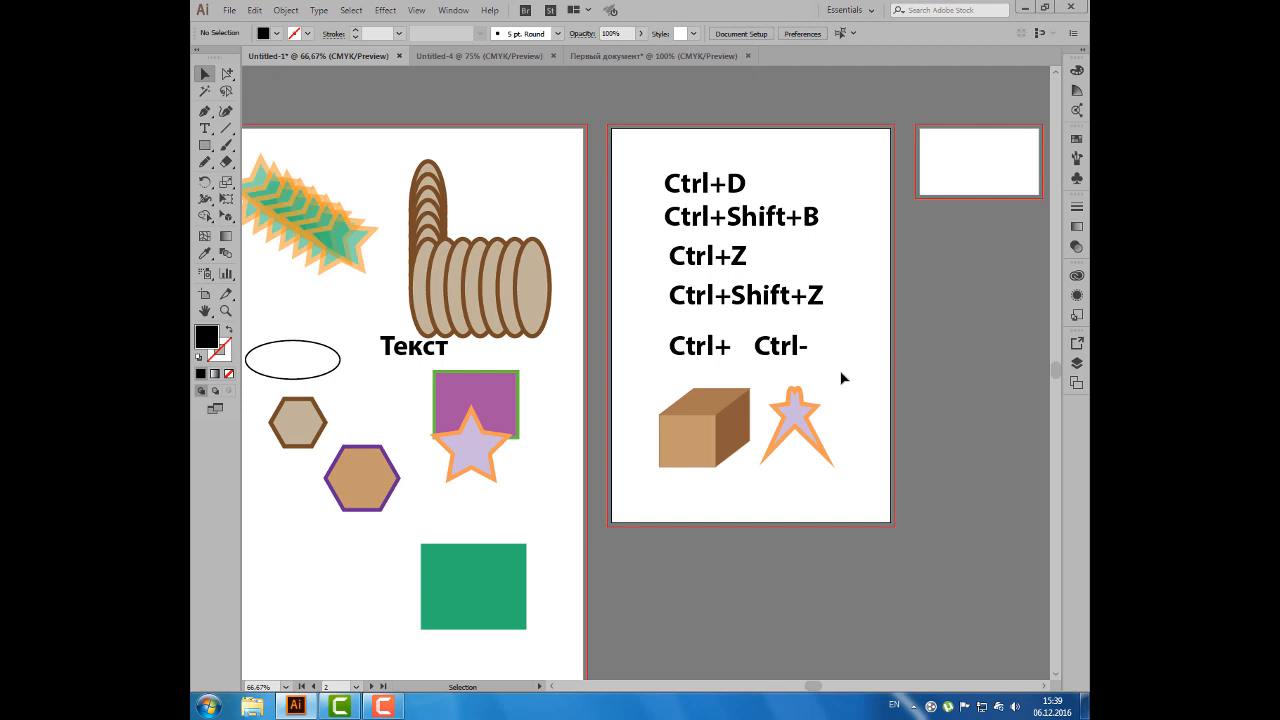
- Use the Magic Wand to select objects matching the beige ovals, followed by objects matching the green stars
{"action": "left_click_drag", "start_coordinate": [222, 75], "coordinate": [268, 78]}
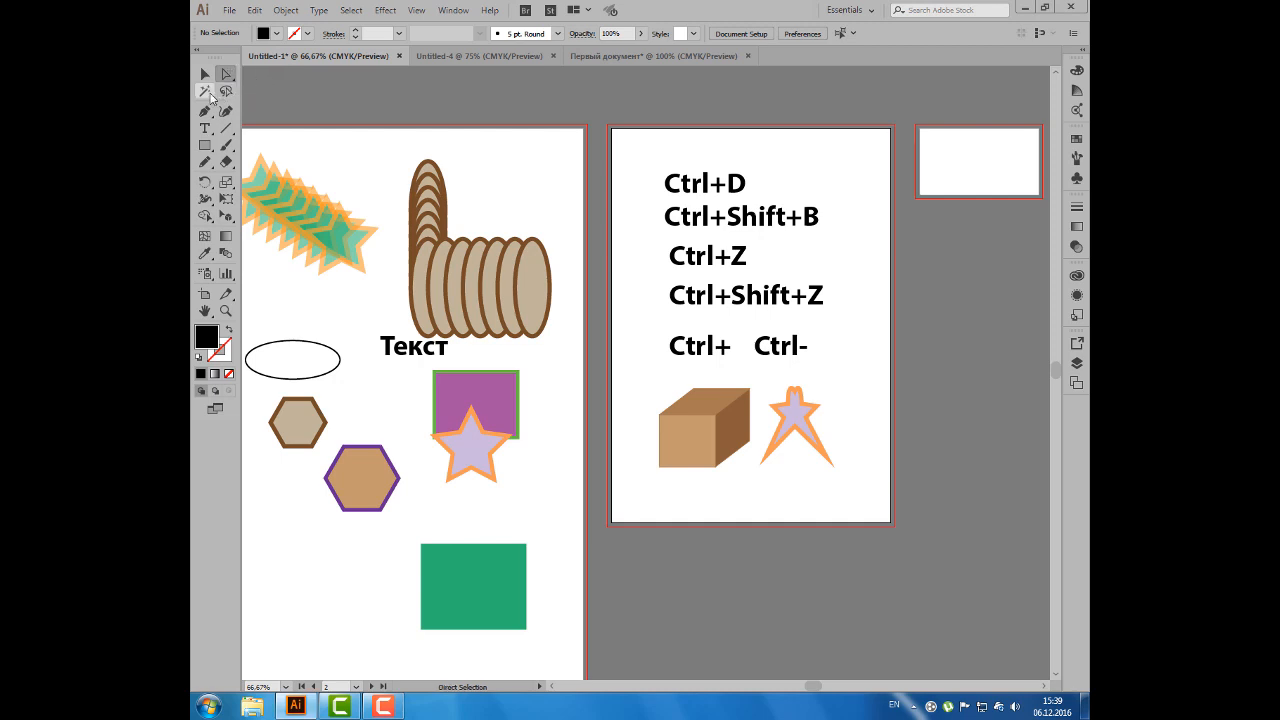
{"action": "left_click", "coordinate": [206, 92]}
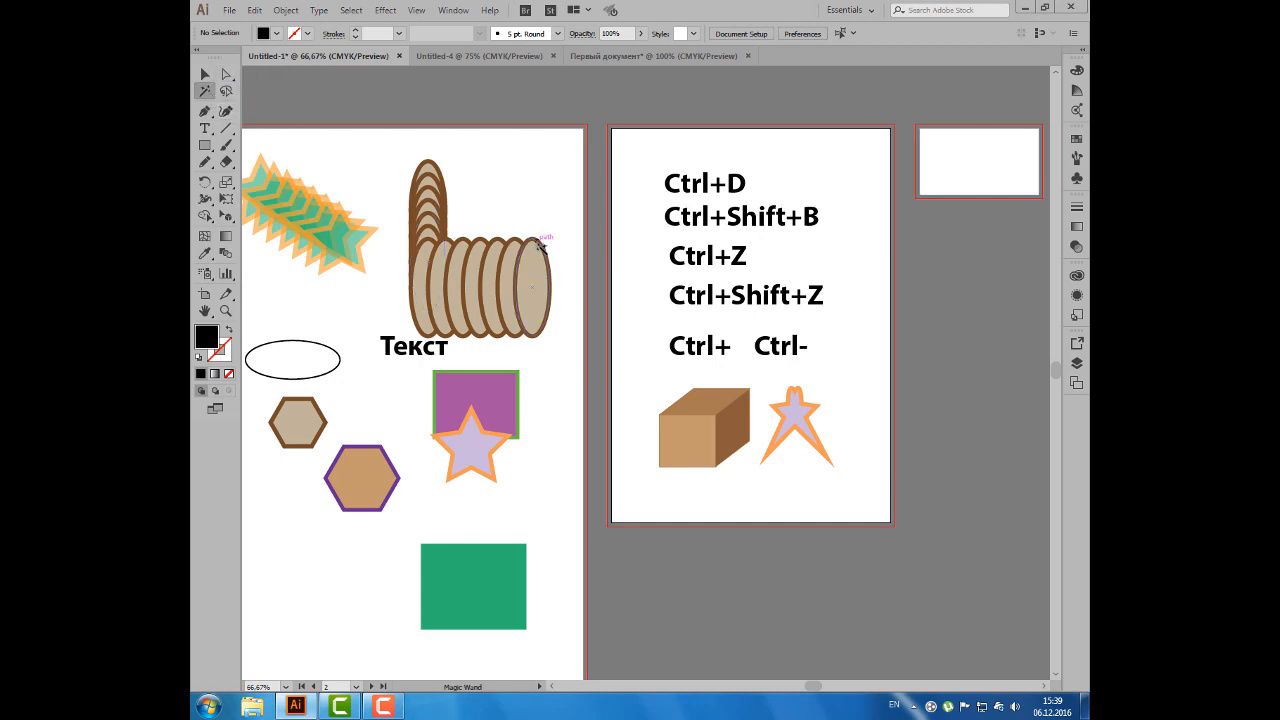
{"action": "left_click", "coordinate": [535, 265]}
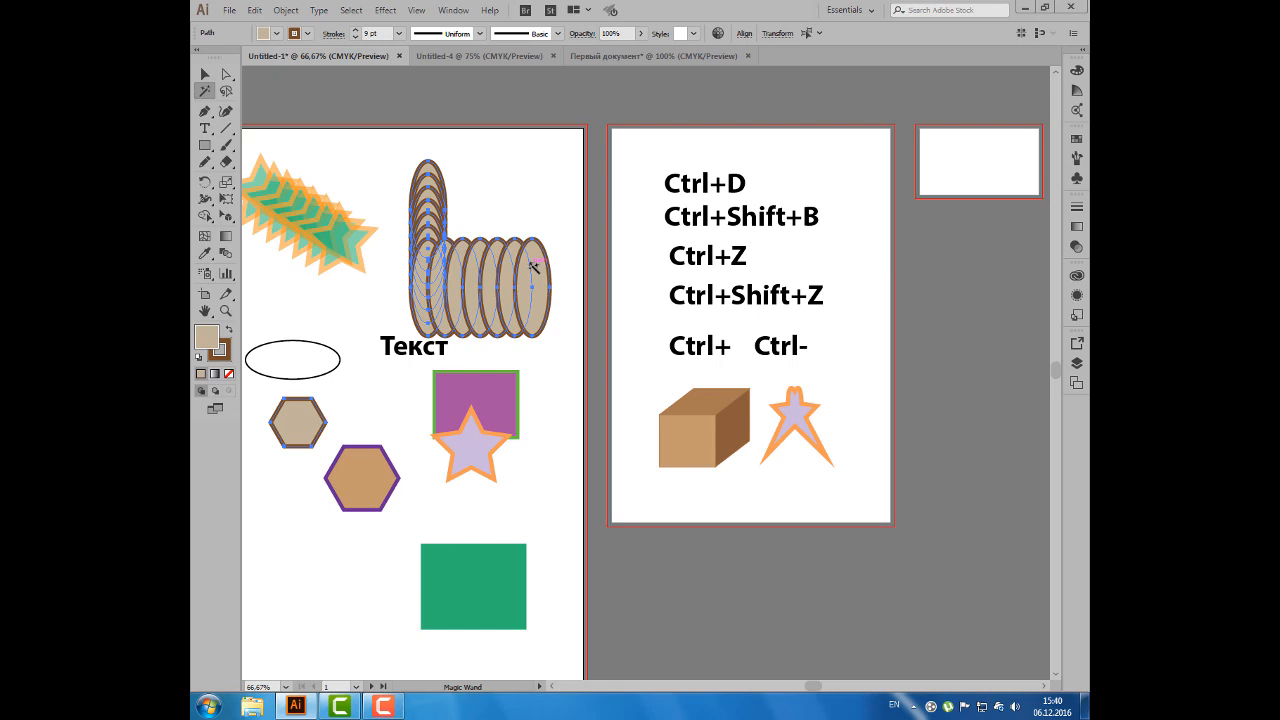
{"action": "left_click", "coordinate": [355, 245]}
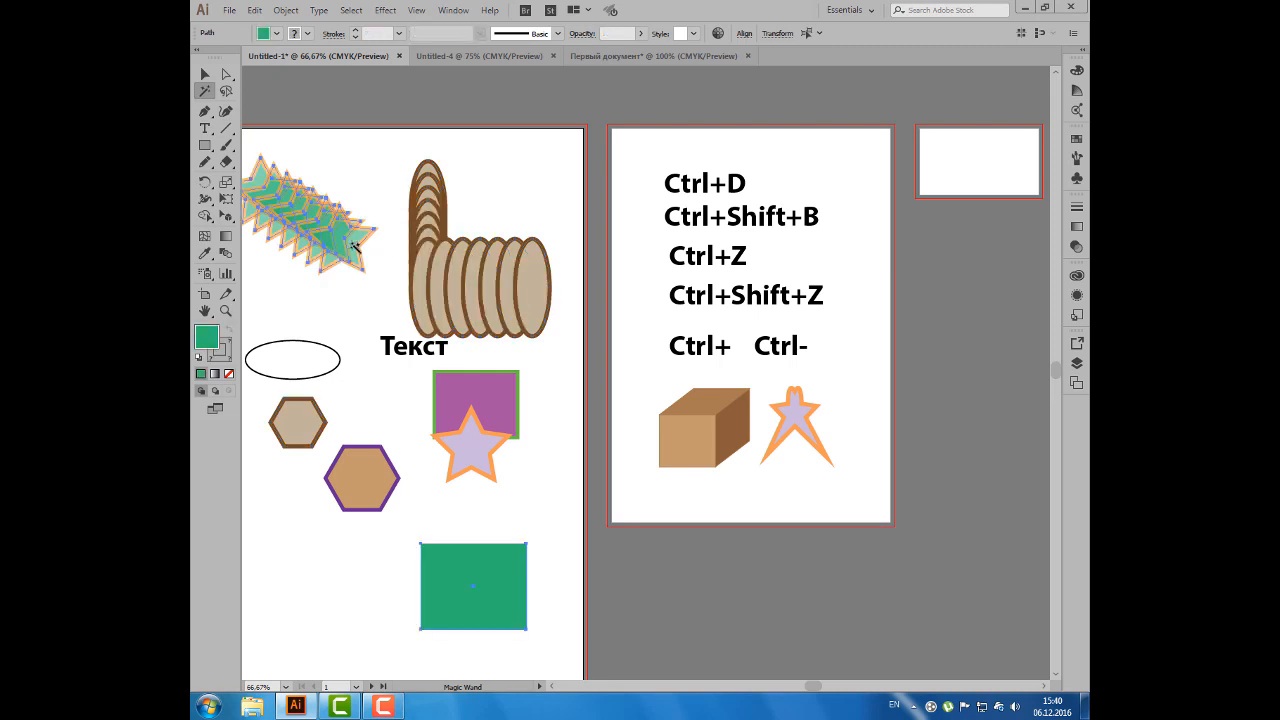
{"action": "left_click", "coordinate": [205, 74]}
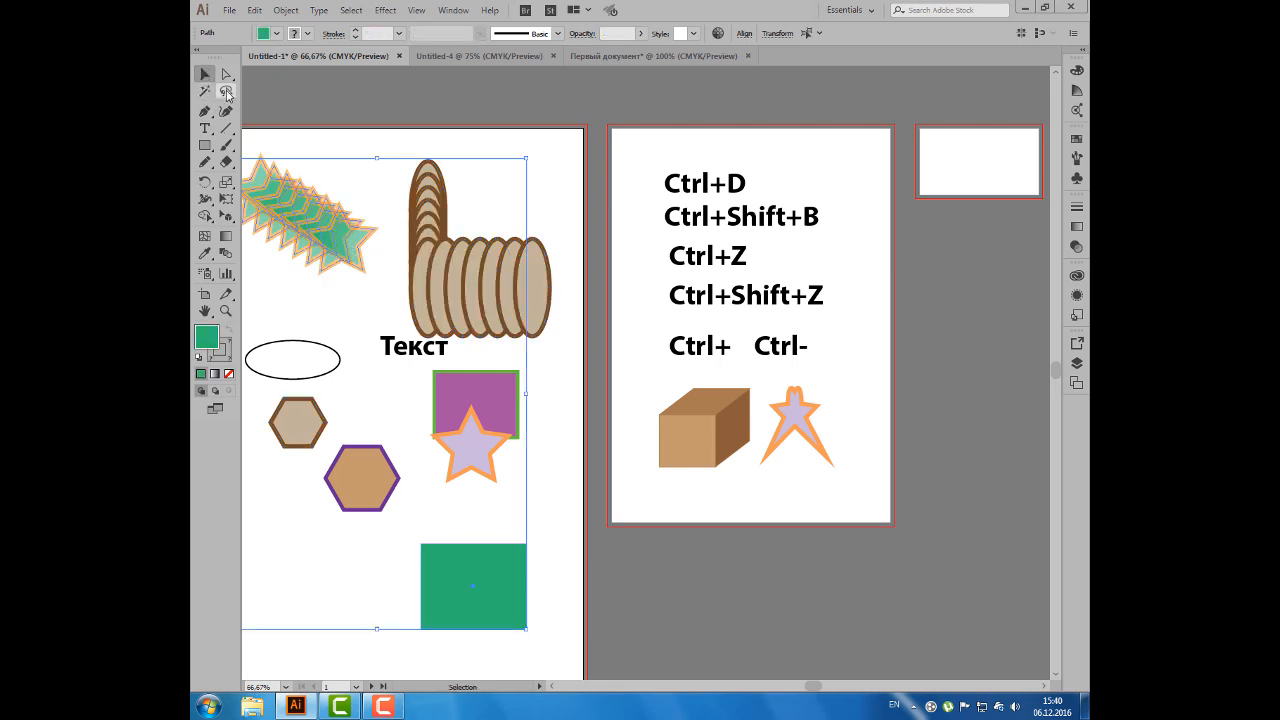
- Lasso the front upper-left corner of the box and display the Direct Selection tool variants
{"action": "left_click", "coordinate": [227, 92]}
{"action": "left_click", "coordinate": [409, 126]}
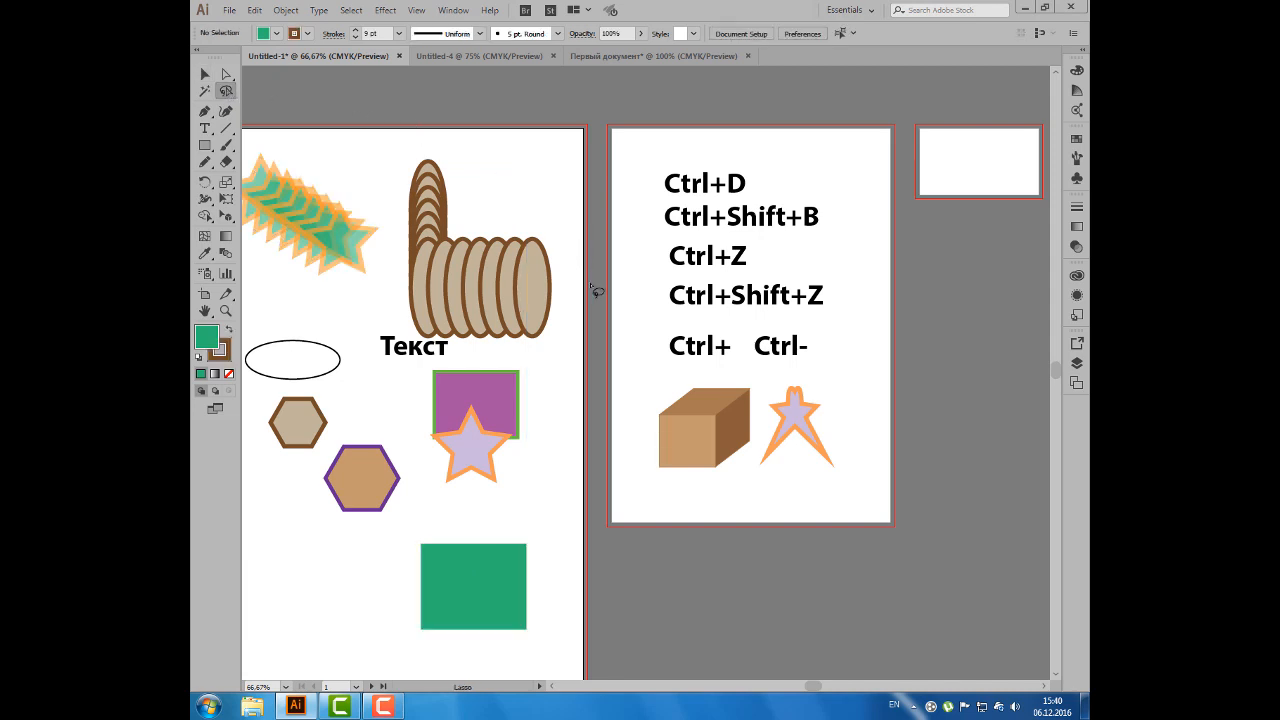
{"action": "mouse_move", "coordinate": [641, 428]}
{"action": "left_mouse_down"}
{"action": "mouse_move", "coordinate": [682, 431]}
{"action": "mouse_move", "coordinate": [690, 413]}
{"action": "mouse_move", "coordinate": [650, 418]}
{"action": "left_mouse_up"}
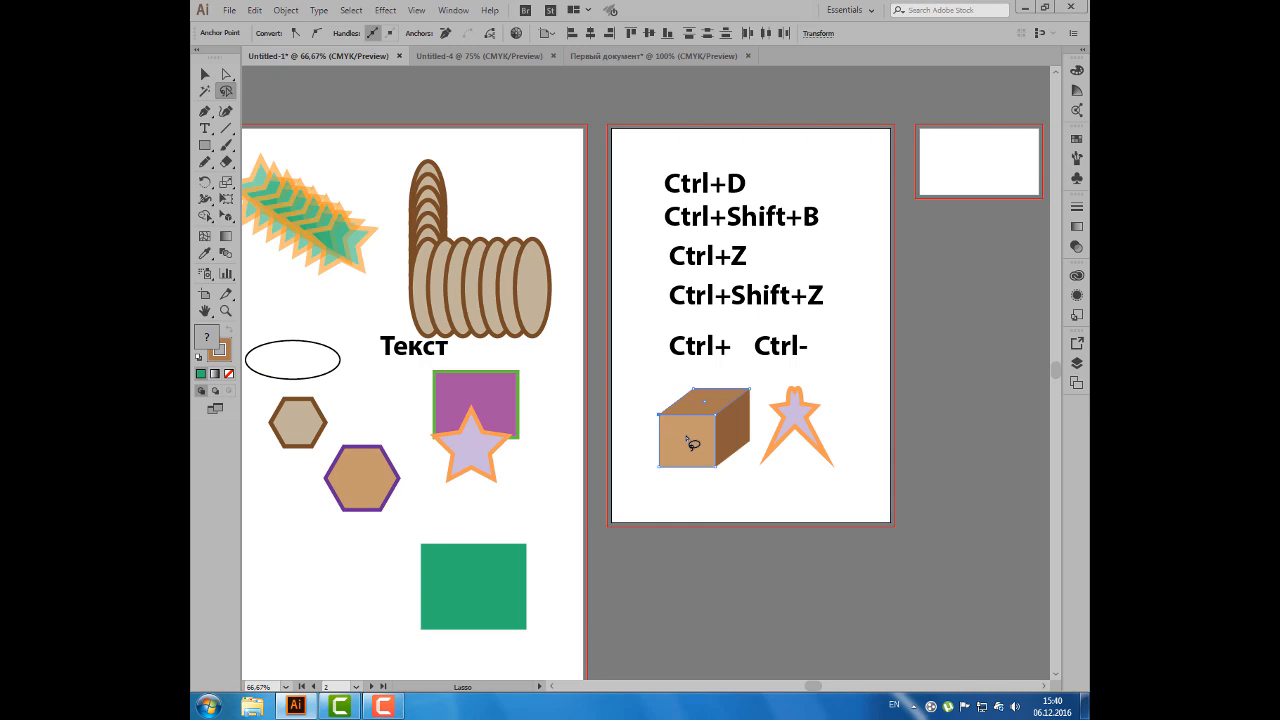
{"action": "left_click", "coordinate": [205, 76]}
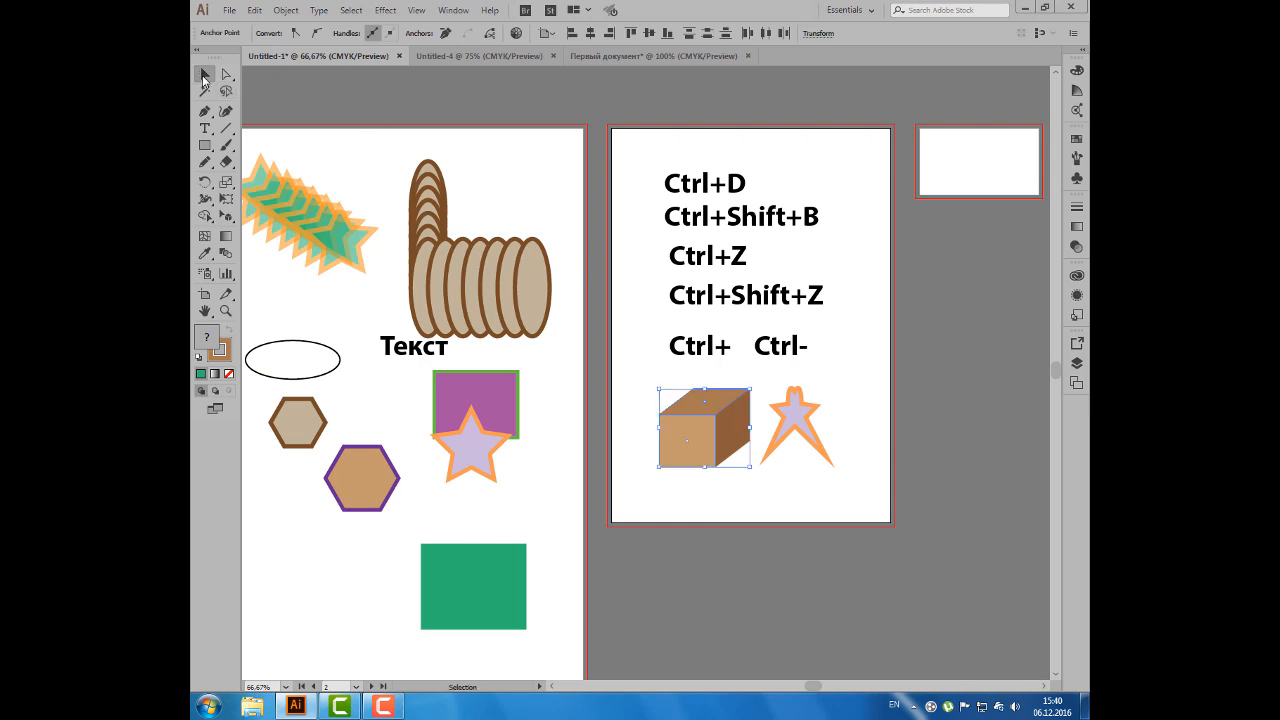
{"action": "left_click", "coordinate": [226, 75]}
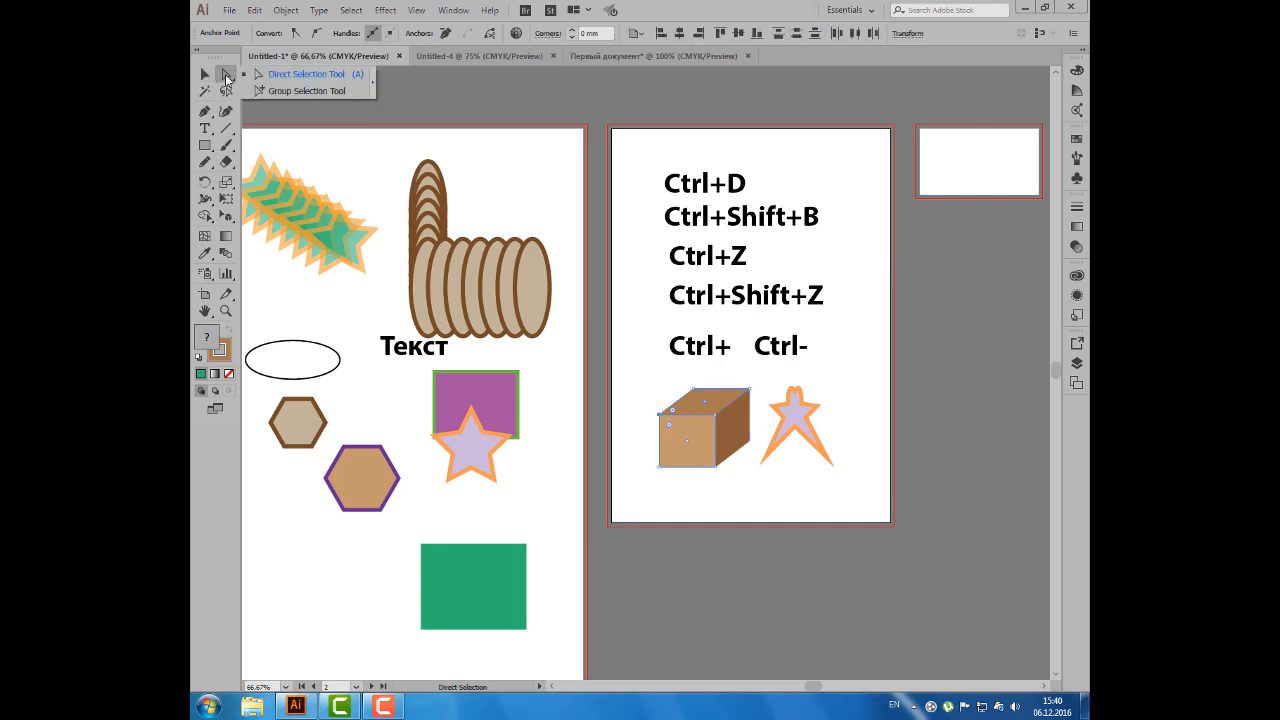